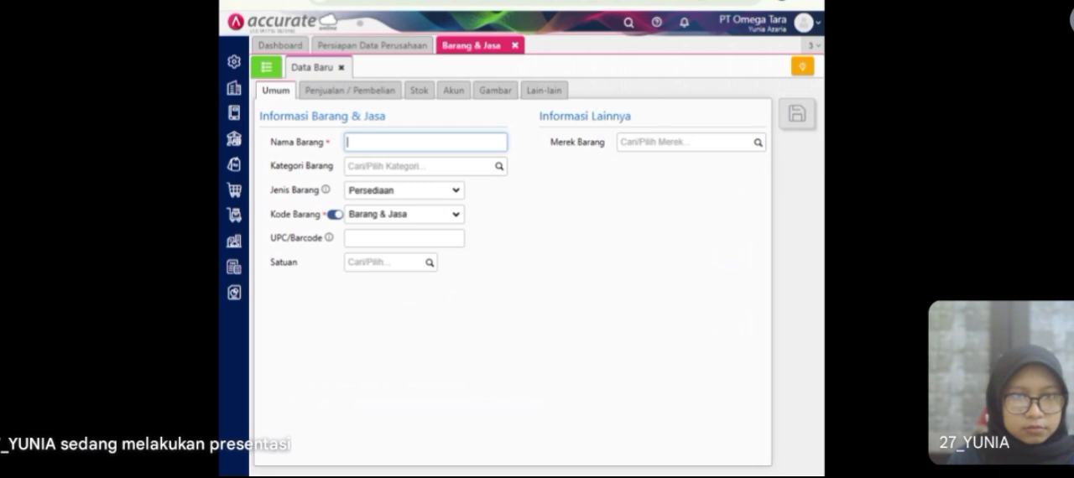
Step: Fill in the new item's general details: name T-Shirt, category Fashion Pria and unit PCS
{"action": "type", "text": "T-Shiet"}
{"action": "key", "text": "Tab"}
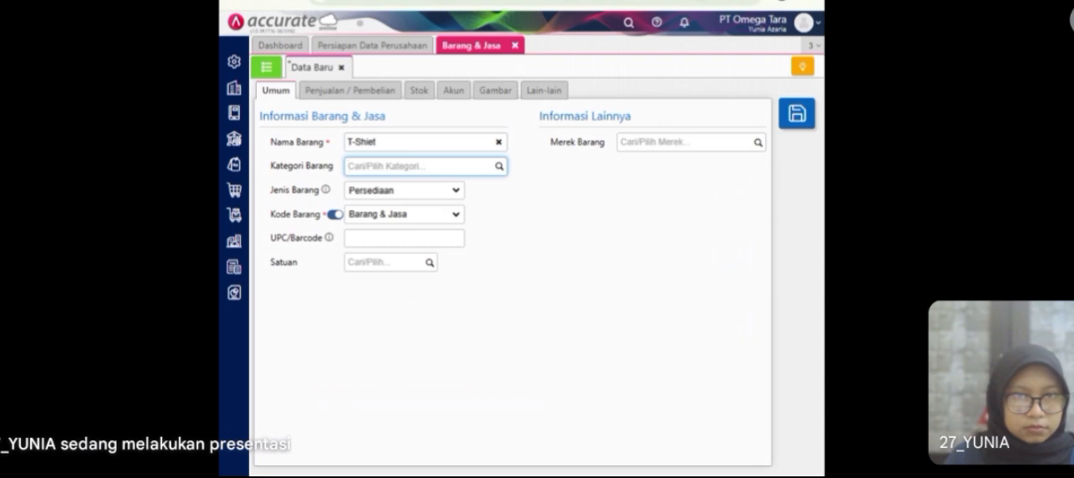
{"action": "left_click", "coordinate": [499, 166]}
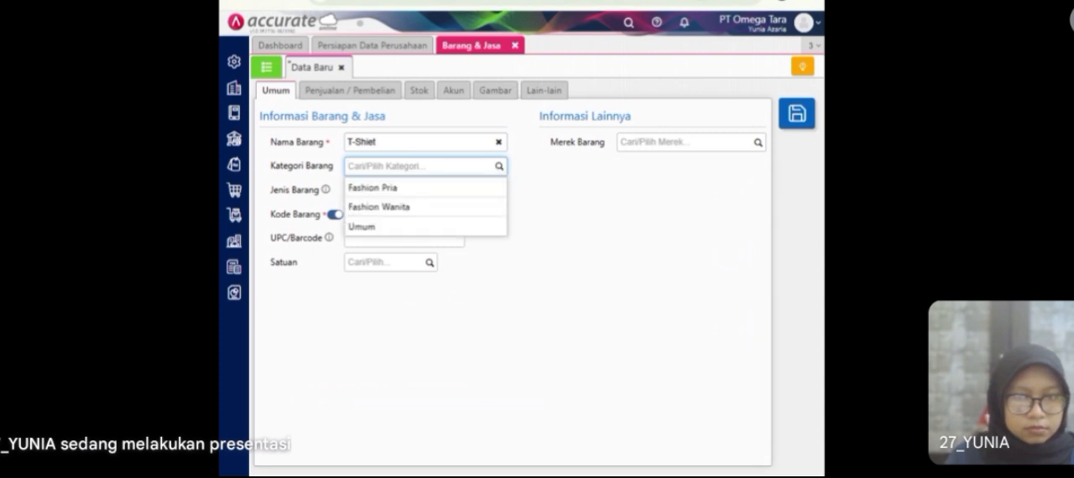
{"action": "left_click", "coordinate": [412, 193]}
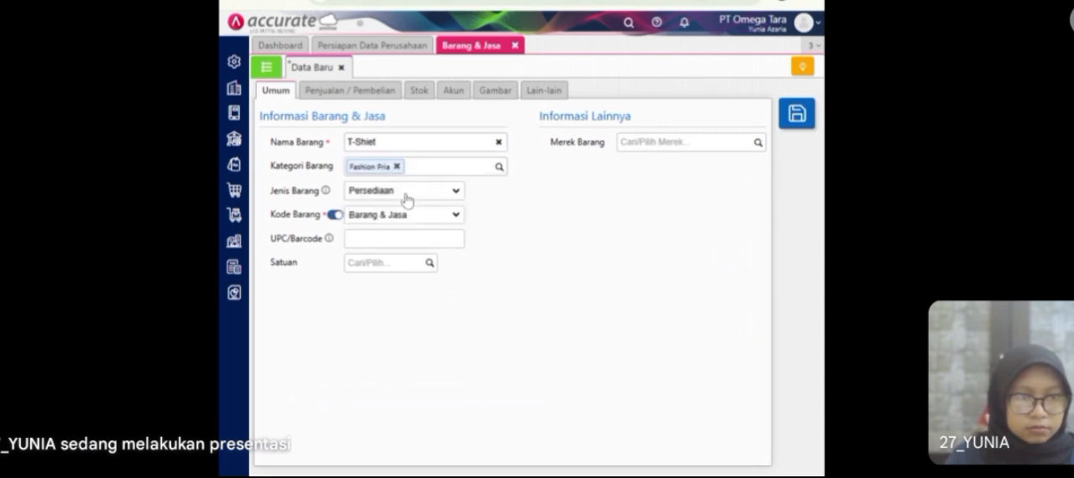
{"action": "left_click", "coordinate": [429, 262]}
{"action": "left_click", "coordinate": [410, 287]}
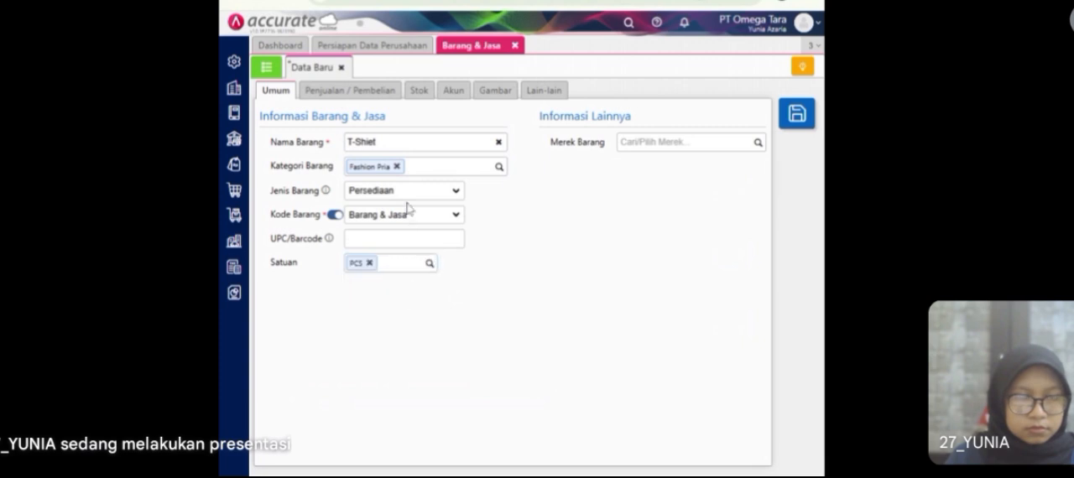
Step: Set the item's default selling price to 375.000 per PCS and its PPN to Pajak Pertambahan Nilai
{"action": "left_click", "coordinate": [382, 99]}
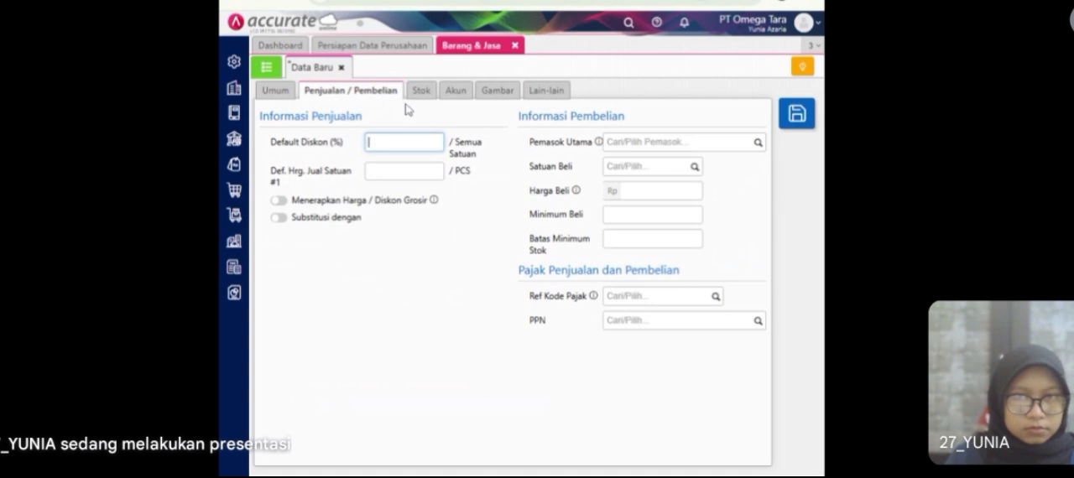
{"action": "key", "text": "Tab"}
{"action": "type", "text": "375000"}
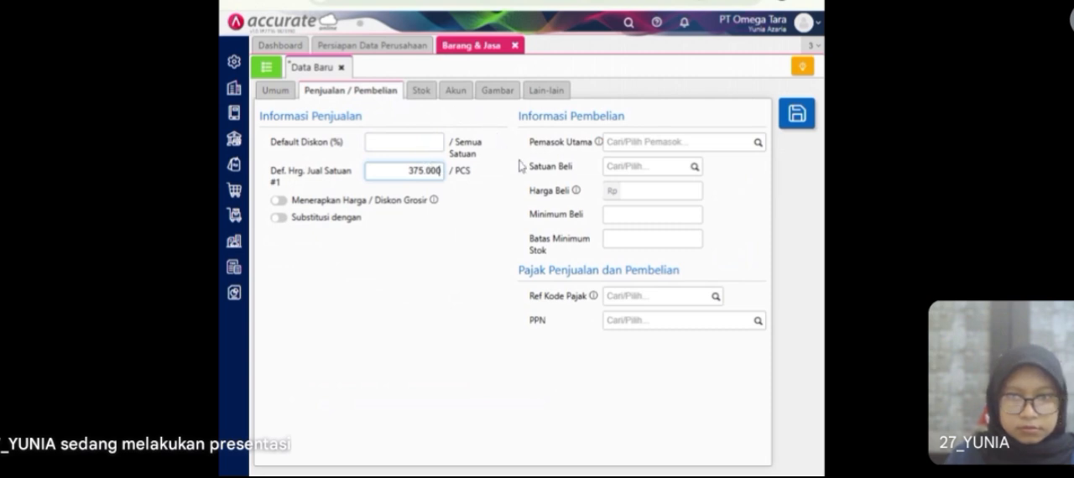
{"action": "left_click", "coordinate": [758, 326]}
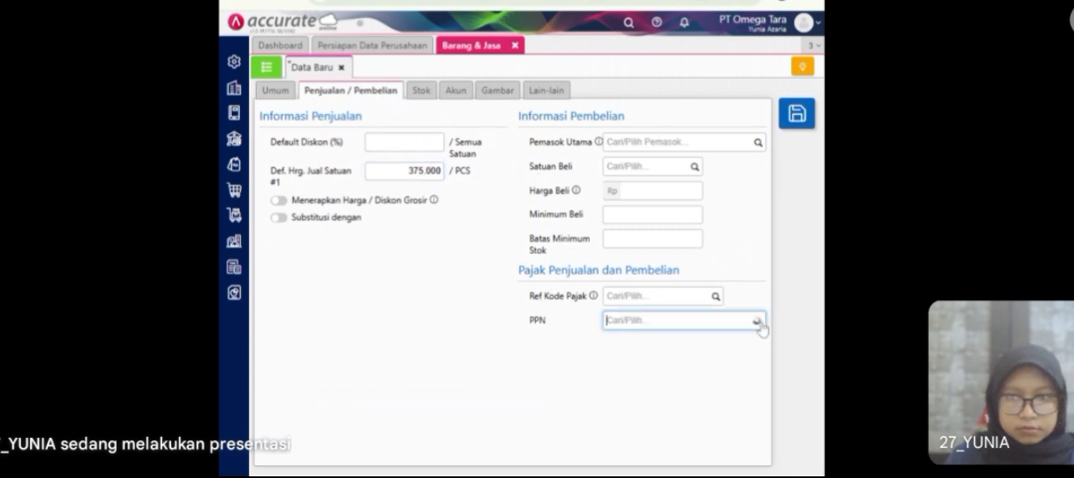
{"action": "left_click", "coordinate": [691, 366]}
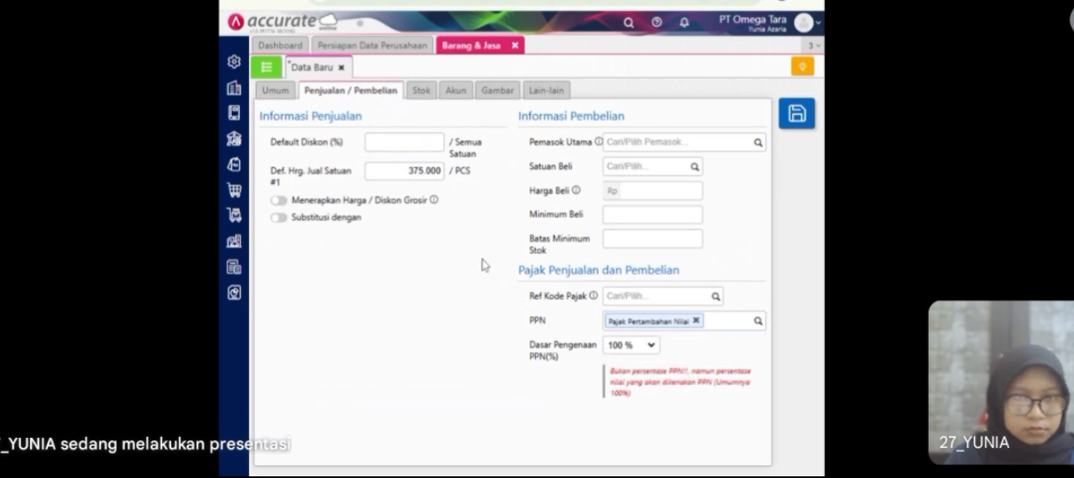
Step: Review the item's remaining detail sections, save the new item and close Barang & Jasa
{"action": "left_click", "coordinate": [425, 93]}
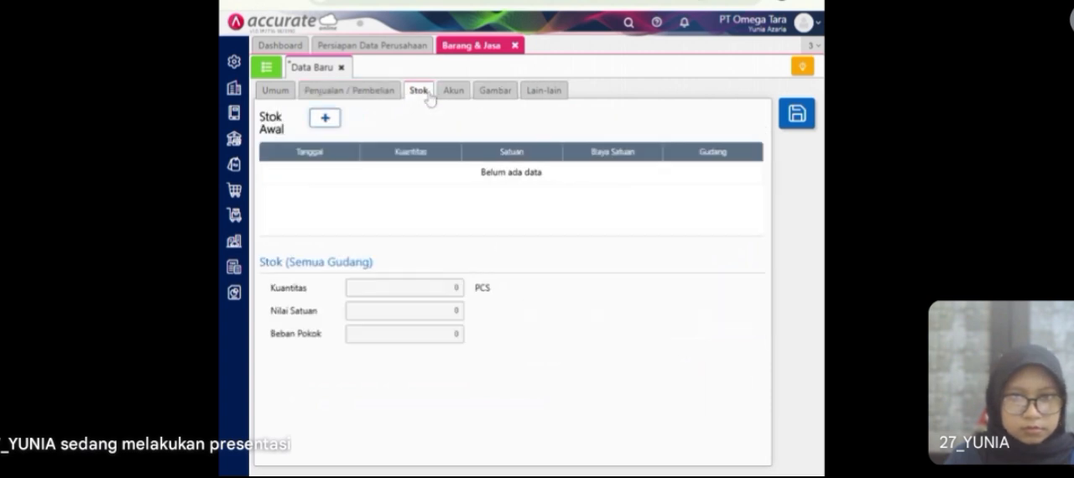
{"action": "left_click", "coordinate": [454, 92]}
{"action": "left_click", "coordinate": [494, 96]}
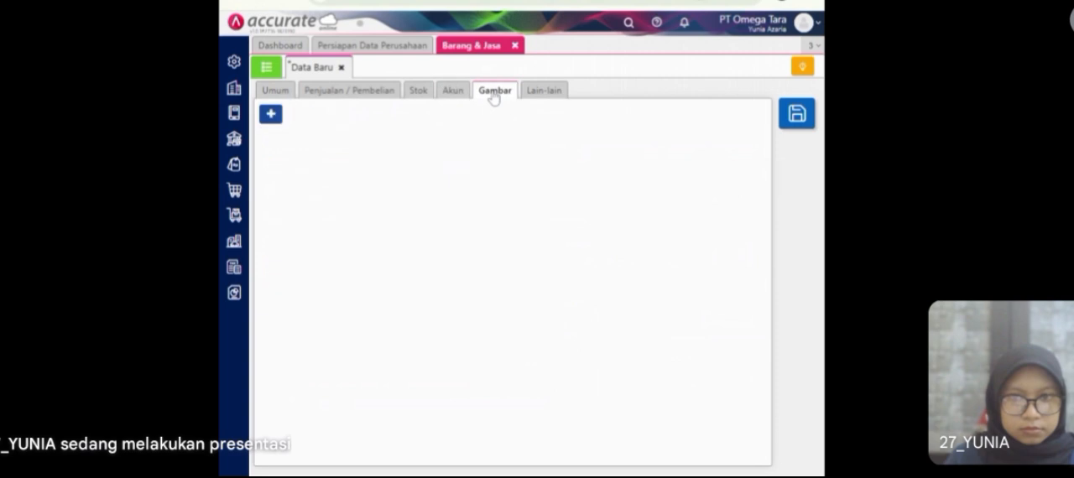
{"action": "left_click", "coordinate": [539, 94]}
{"action": "left_click", "coordinate": [338, 91]}
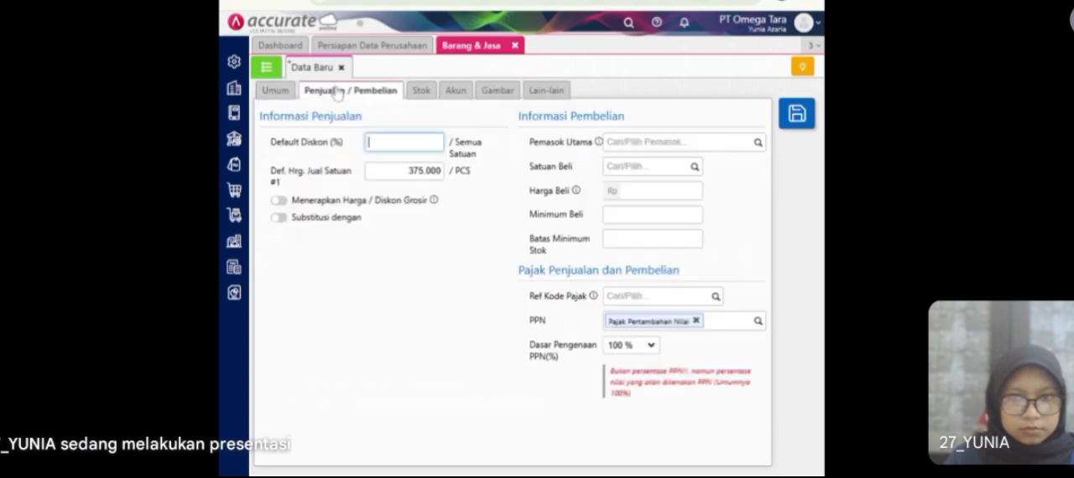
{"action": "left_click", "coordinate": [282, 94]}
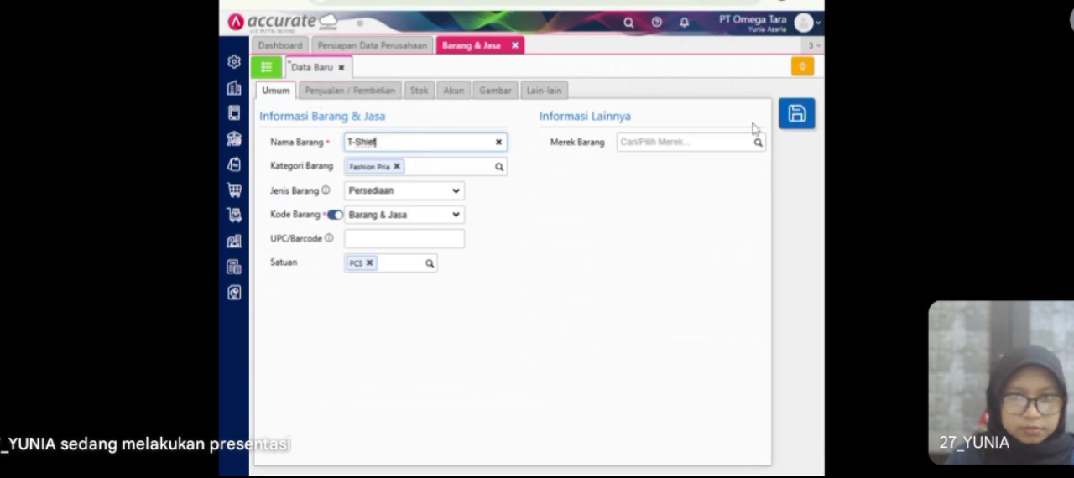
{"action": "left_click", "coordinate": [791, 120]}
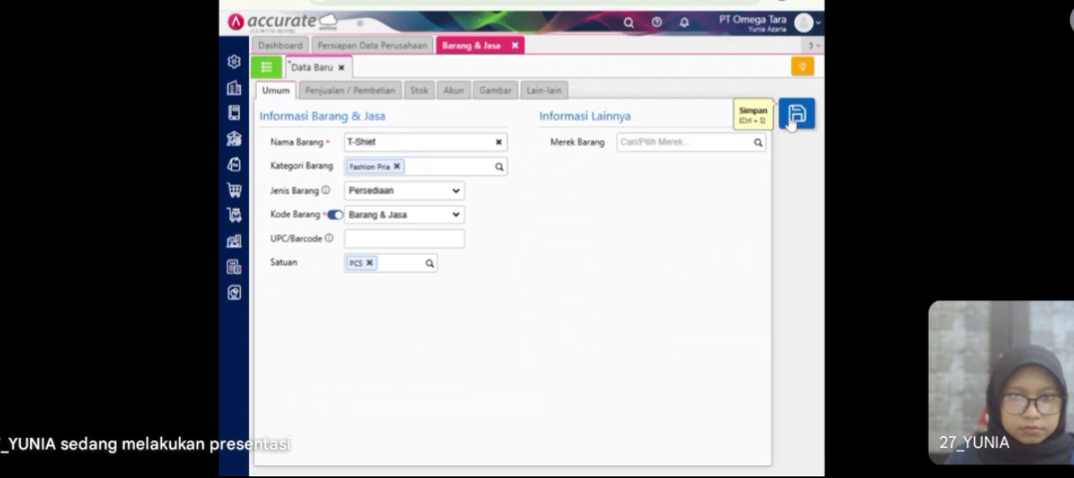
{"action": "left_click", "coordinate": [515, 46]}
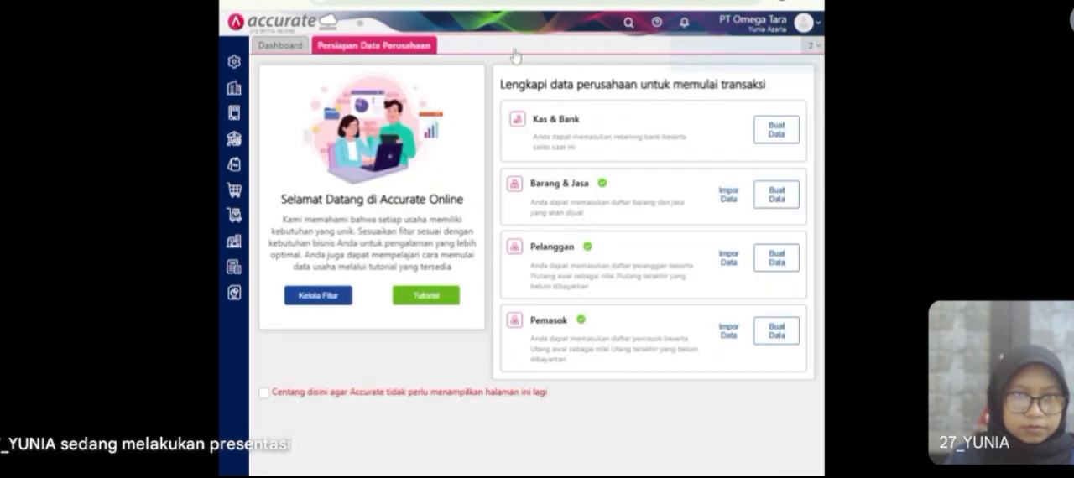
Step: Start a new purchase invoice (Faktur Pembelian) for the supplier Pemasok Umum, dated 13/01/2023
{"action": "left_click", "coordinate": [234, 193]}
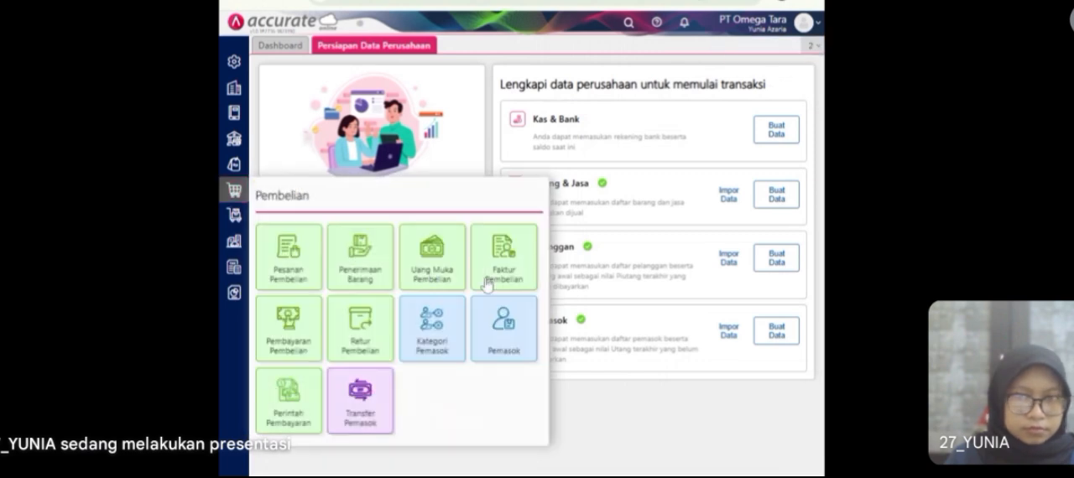
{"action": "left_click", "coordinate": [492, 280]}
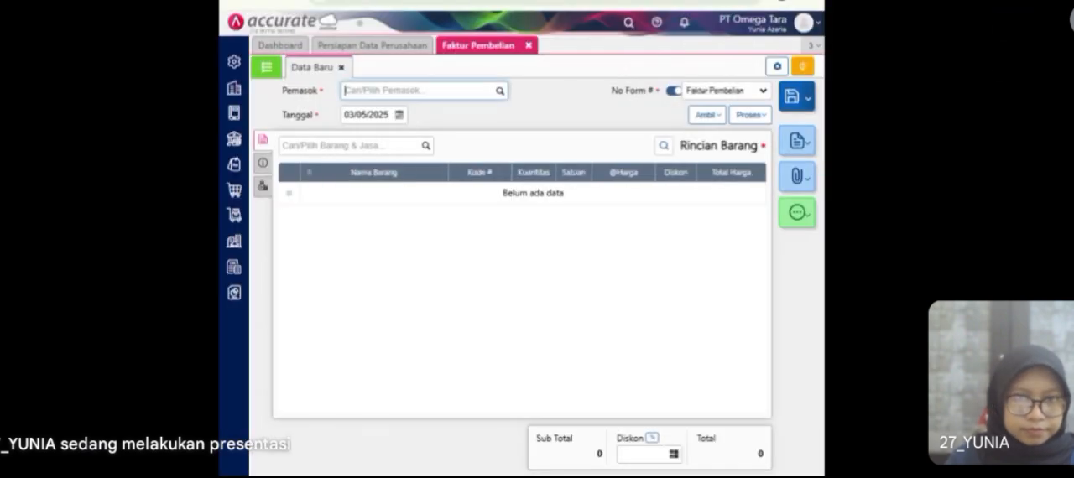
{"action": "left_click", "coordinate": [501, 94]}
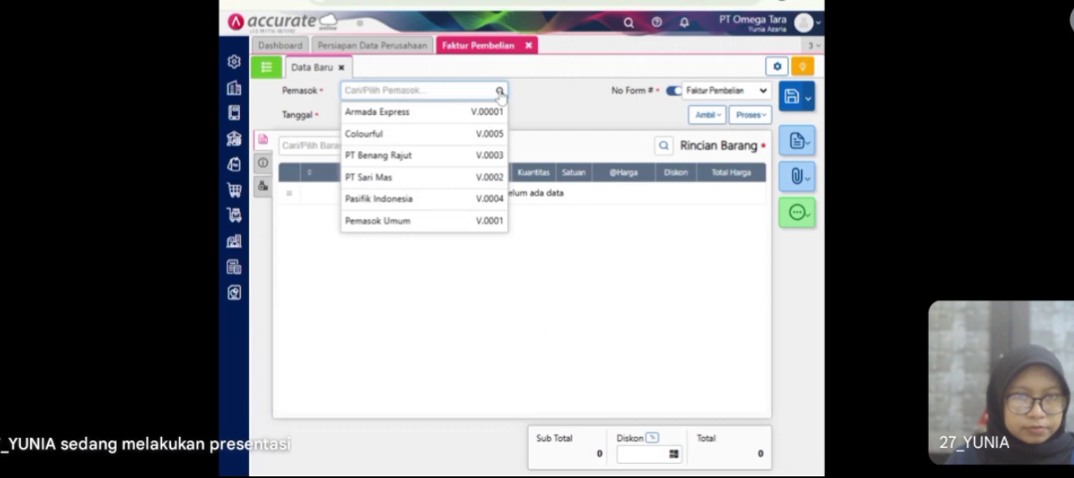
{"action": "left_click", "coordinate": [422, 221]}
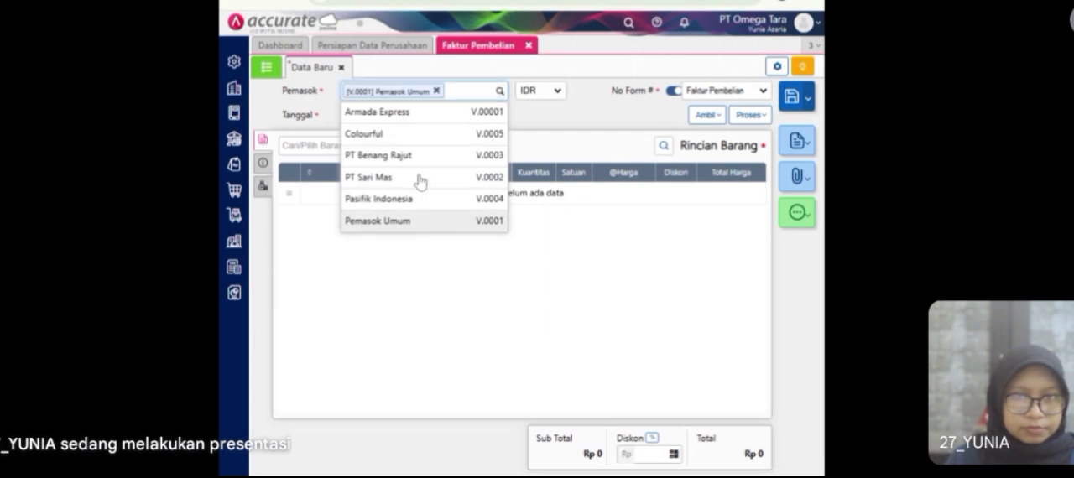
{"action": "left_click", "coordinate": [366, 115]}
{"action": "type", "text": "13/0"}
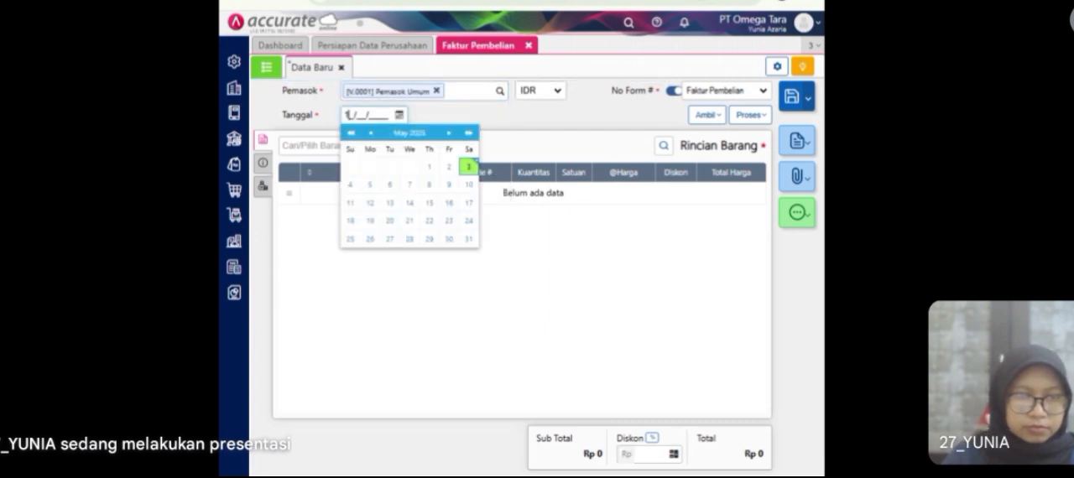
{"action": "type", "text": "1/2023"}
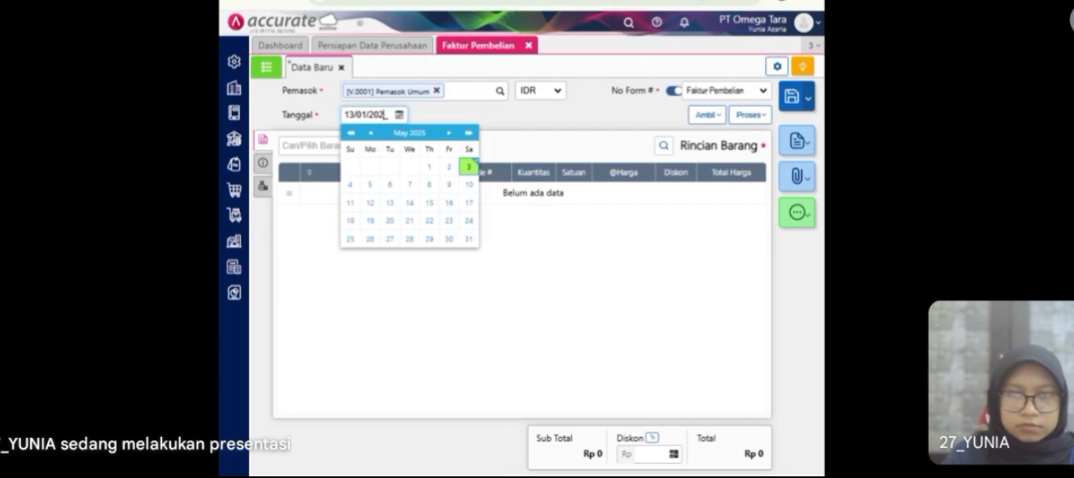
{"action": "left_click", "coordinate": [435, 120]}
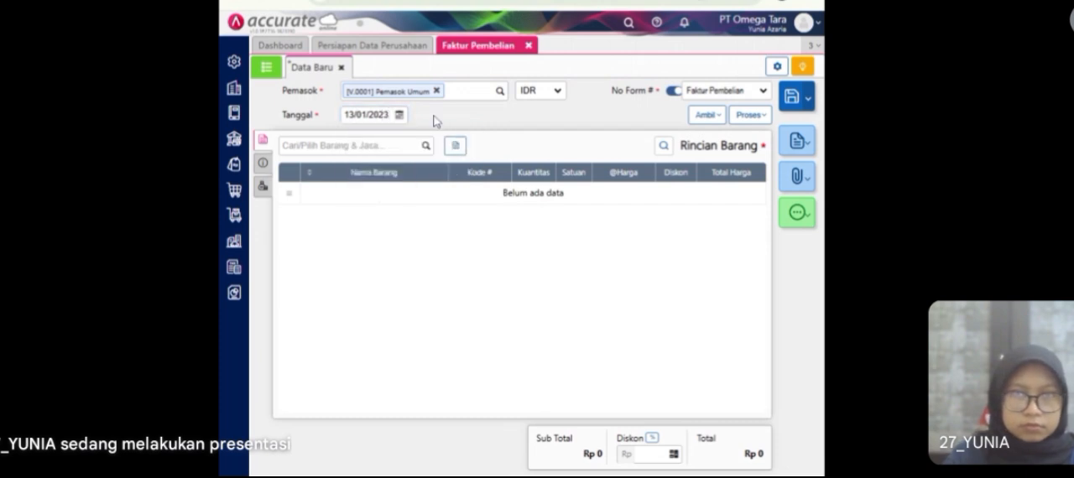
Step: Choose T-Shirt as the invoice item, with a quantity of 100 PCS and a unit price of Rp 85.000
{"action": "left_click", "coordinate": [425, 149]}
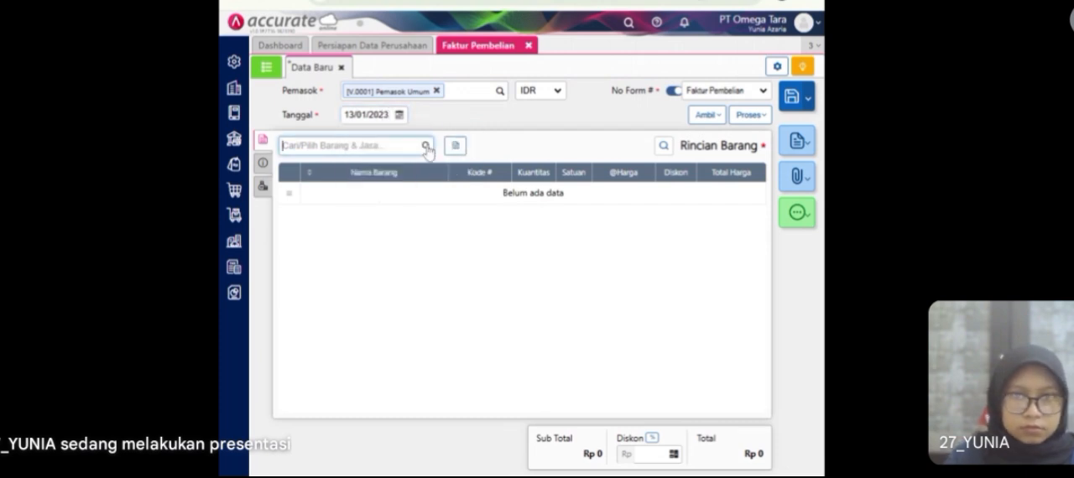
{"action": "scroll", "coordinate": [374, 261], "scroll_direction": "down", "scroll_amount": 2}
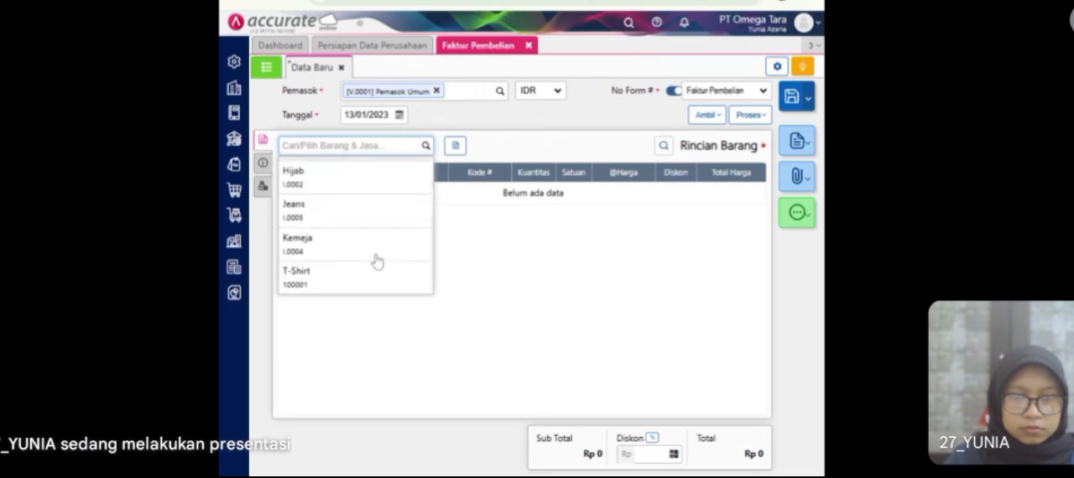
{"action": "left_click", "coordinate": [352, 282]}
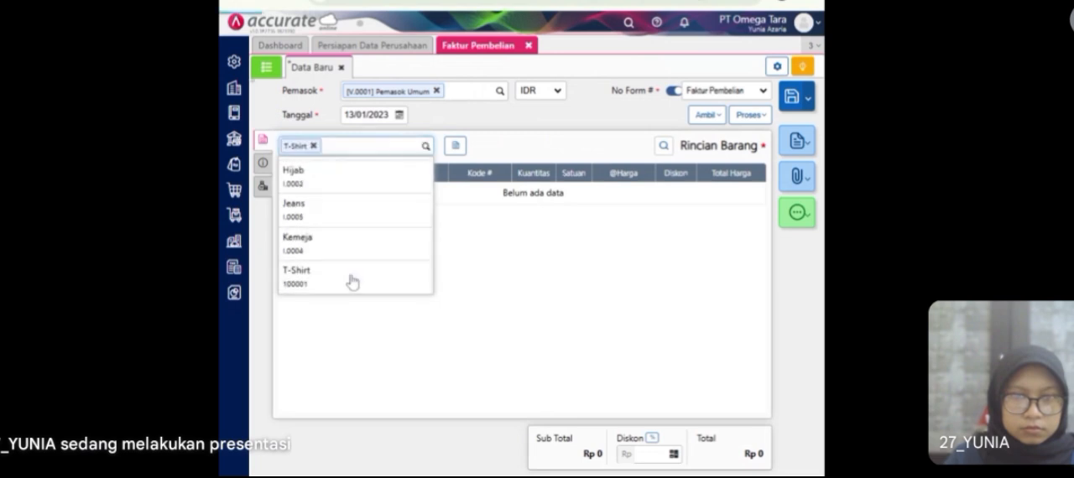
{"action": "left_click", "coordinate": [538, 192]}
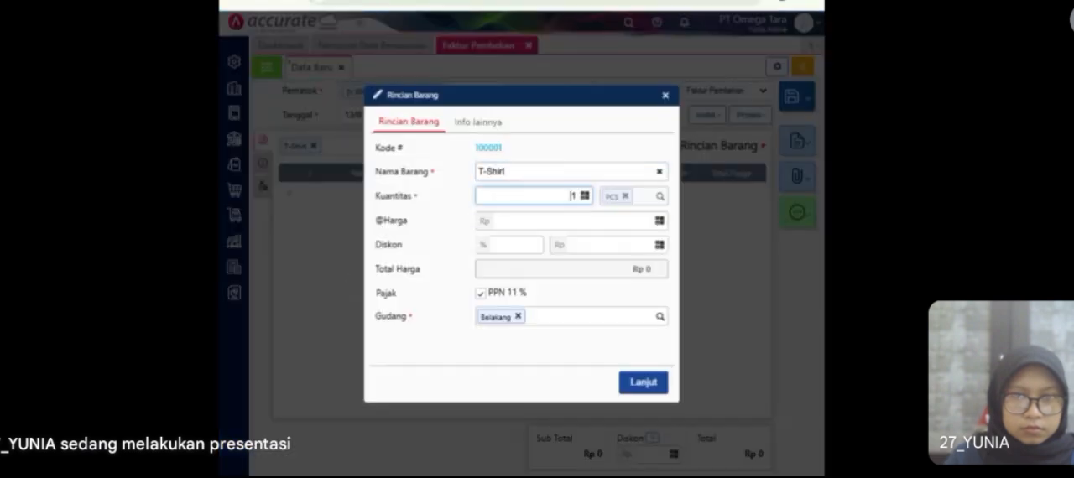
{"action": "type", "text": "100"}
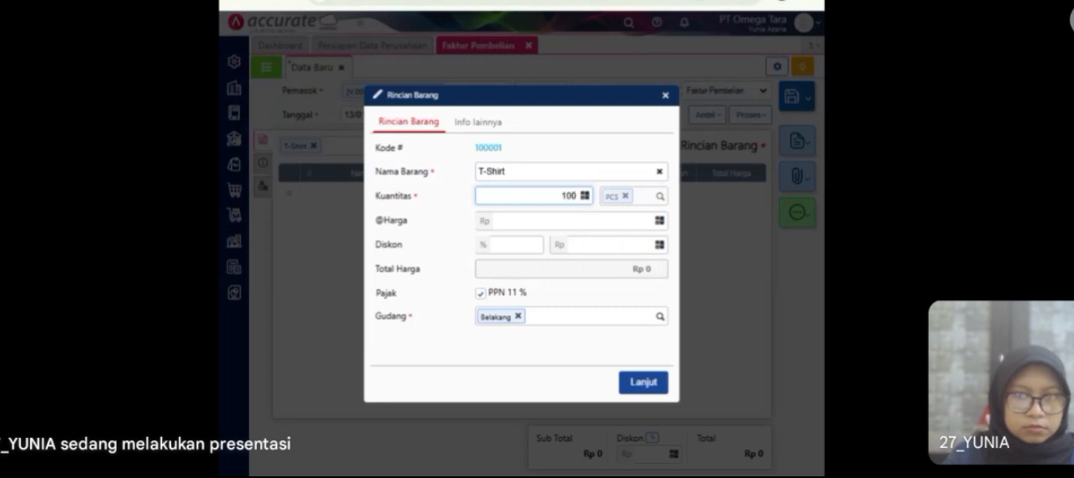
{"action": "key", "text": "Tab"}
{"action": "type", "text": "85.000"}
{"action": "left_click", "coordinate": [627, 304]}
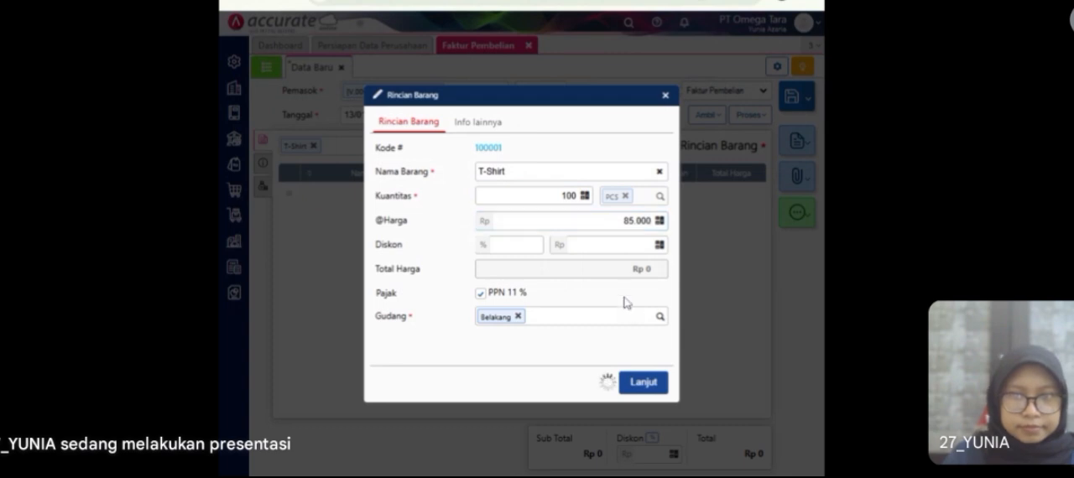
Step: Change the T-Shirt line's warehouse to Store and add the line to the invoice
{"action": "left_click", "coordinate": [517, 317]}
{"action": "type", "text": "s"}
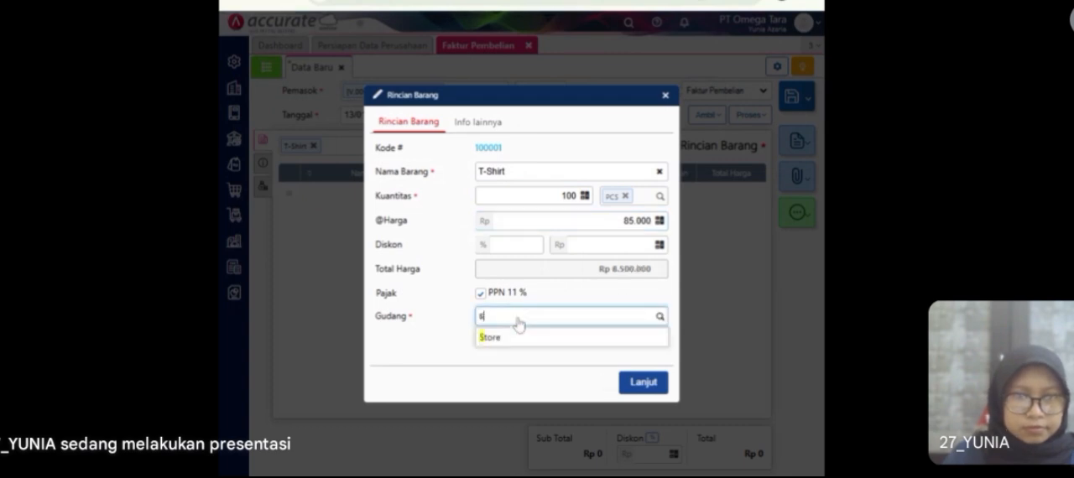
{"action": "left_click", "coordinate": [511, 341]}
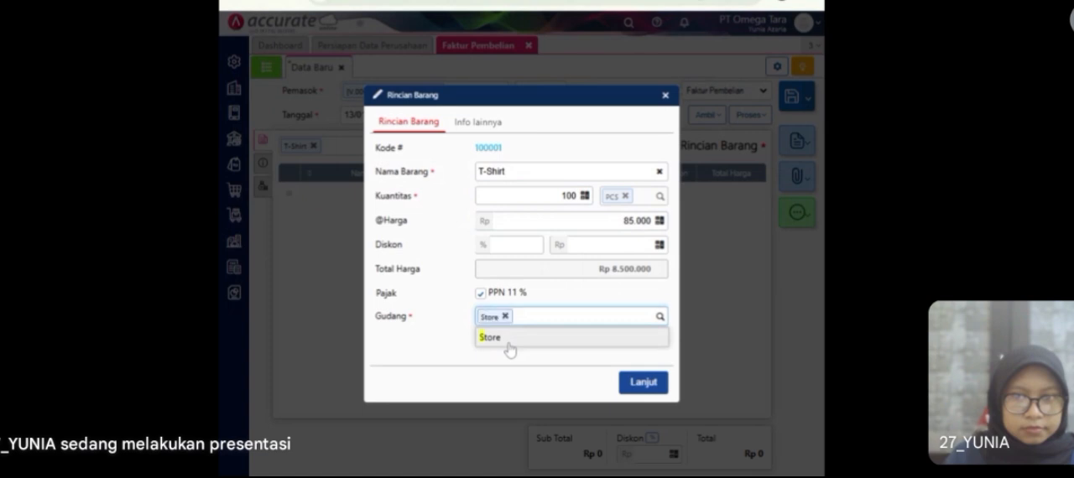
{"action": "left_click", "coordinate": [640, 383]}
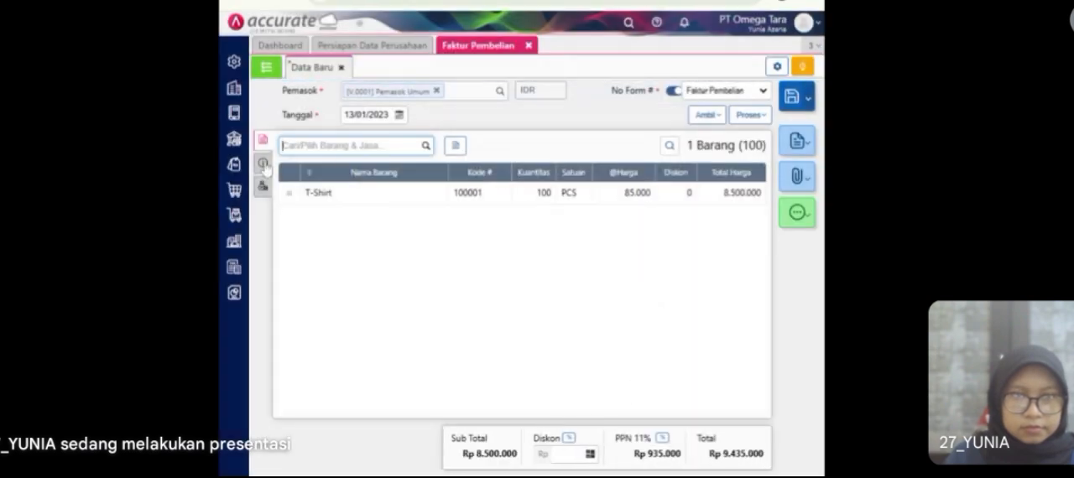
Step: Enter invoice number 08791 and fill in the supplier's saved address in the invoice's additional information, returning to the item lines
{"action": "left_click", "coordinate": [263, 164]}
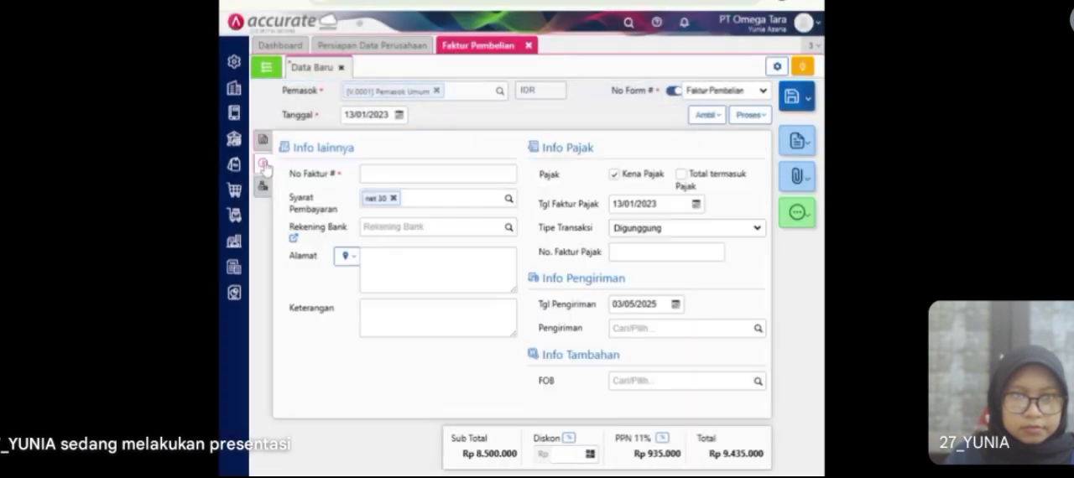
{"action": "left_click", "coordinate": [373, 174]}
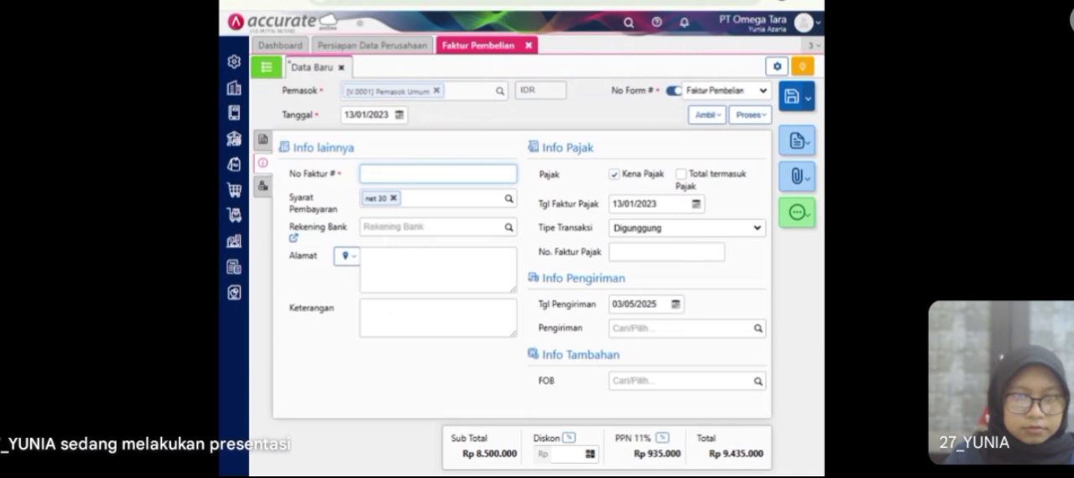
{"action": "type", "text": "0"}
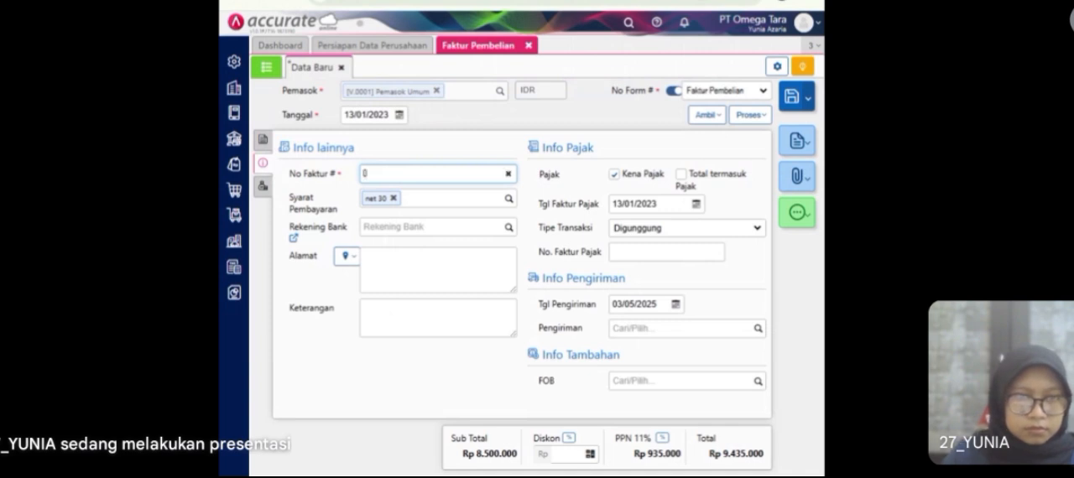
{"action": "type", "text": "8791"}
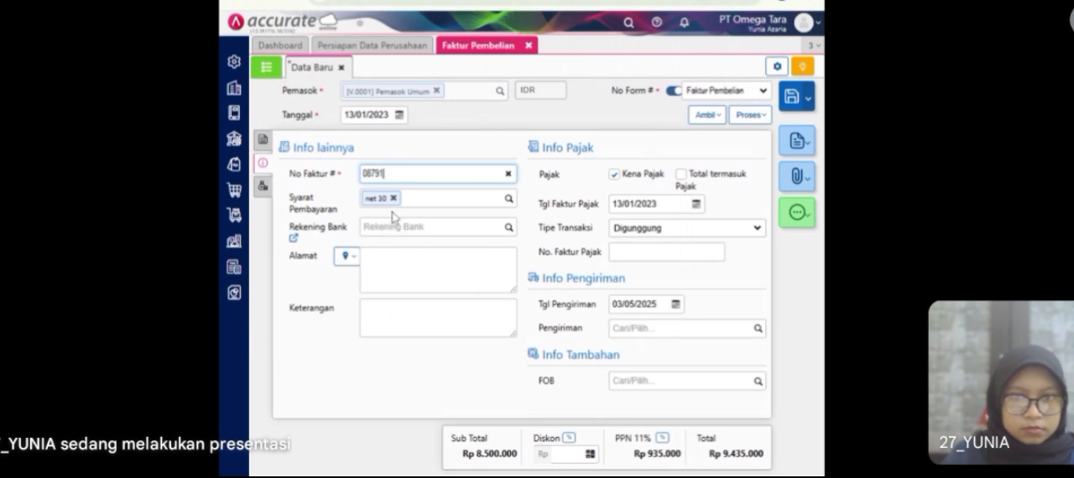
{"action": "left_click", "coordinate": [346, 257]}
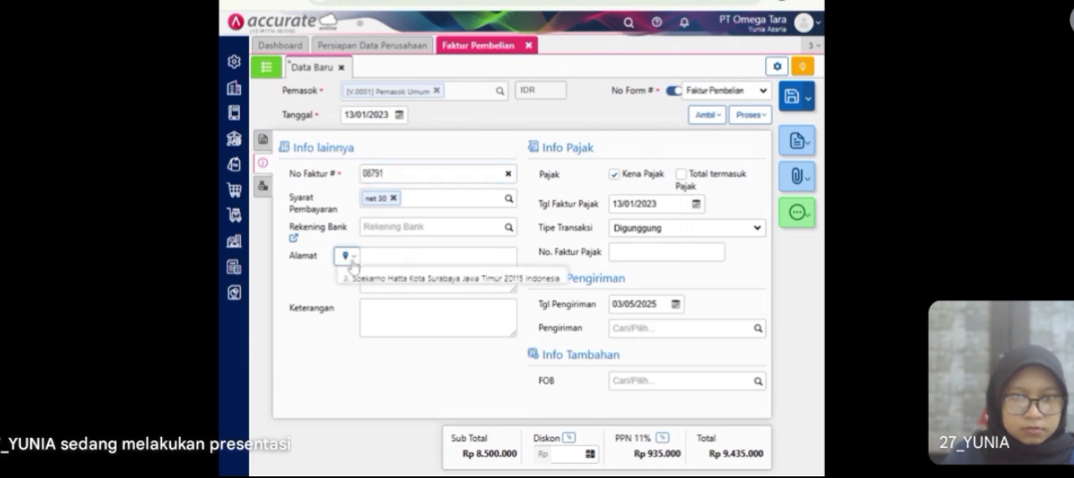
{"action": "left_click", "coordinate": [369, 279]}
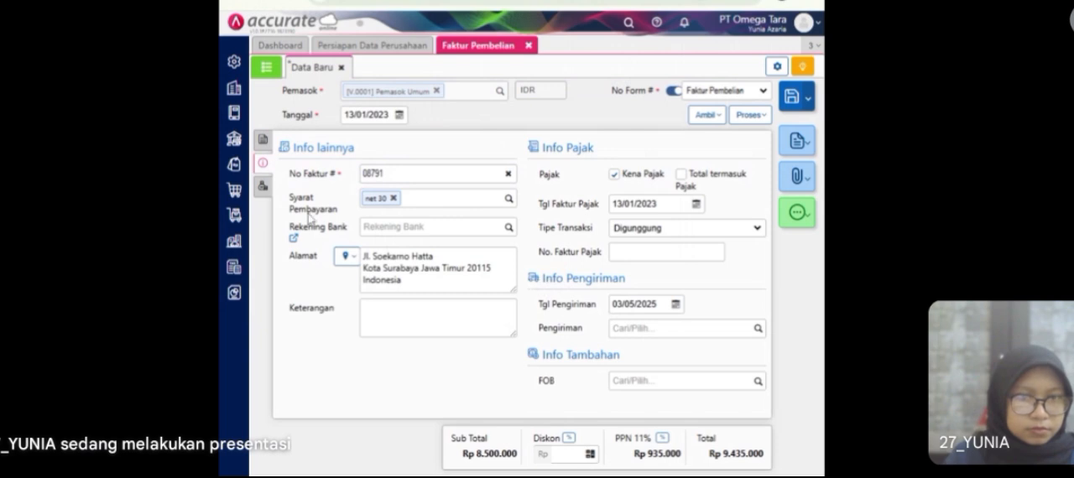
{"action": "left_click", "coordinate": [261, 193]}
{"action": "left_click", "coordinate": [264, 140]}
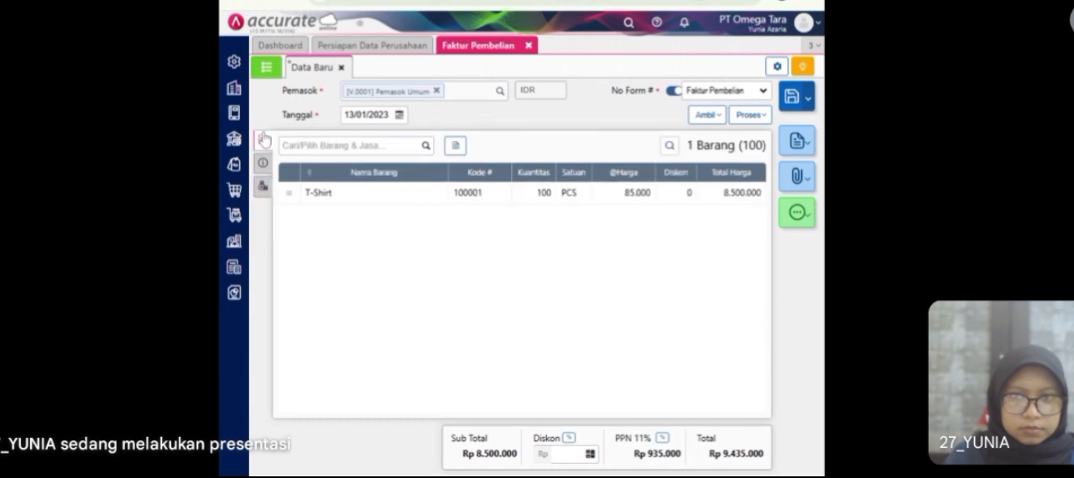
Step: Process the invoice into a payment (Pembayaran) from Bank Mandiri IDR and fill in the full amount of Rp 9.435.000
{"action": "left_click", "coordinate": [742, 116]}
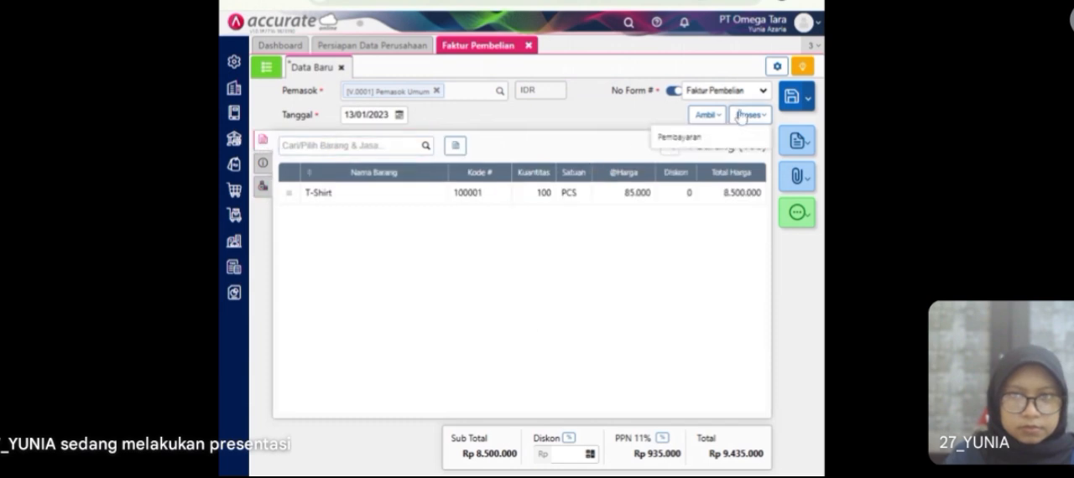
{"action": "left_click", "coordinate": [718, 137]}
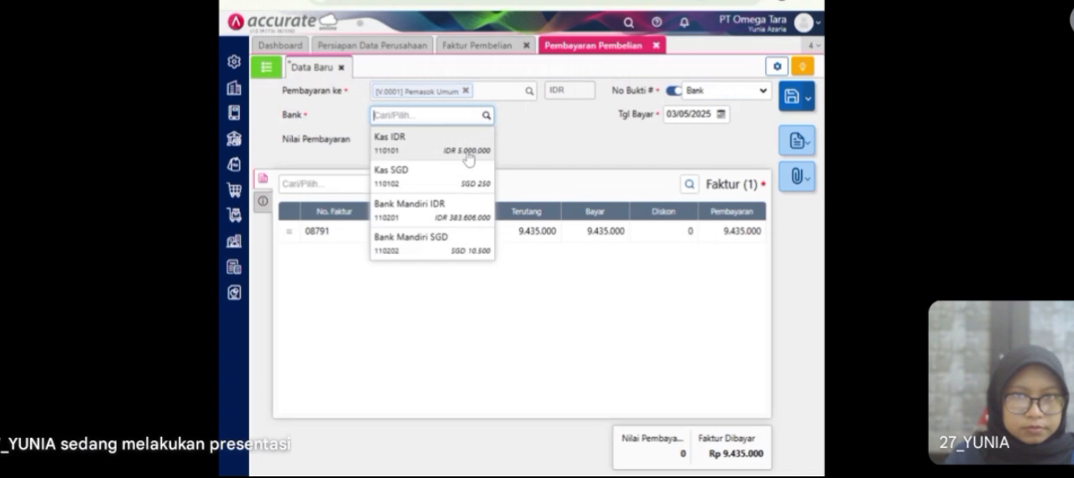
{"action": "left_click", "coordinate": [451, 207]}
{"action": "left_click", "coordinate": [469, 143]}
Step: Set the payment date (Tgl Bayar) of the Pemasok Umum payment to 13/01/2023
{"action": "left_click", "coordinate": [684, 114]}
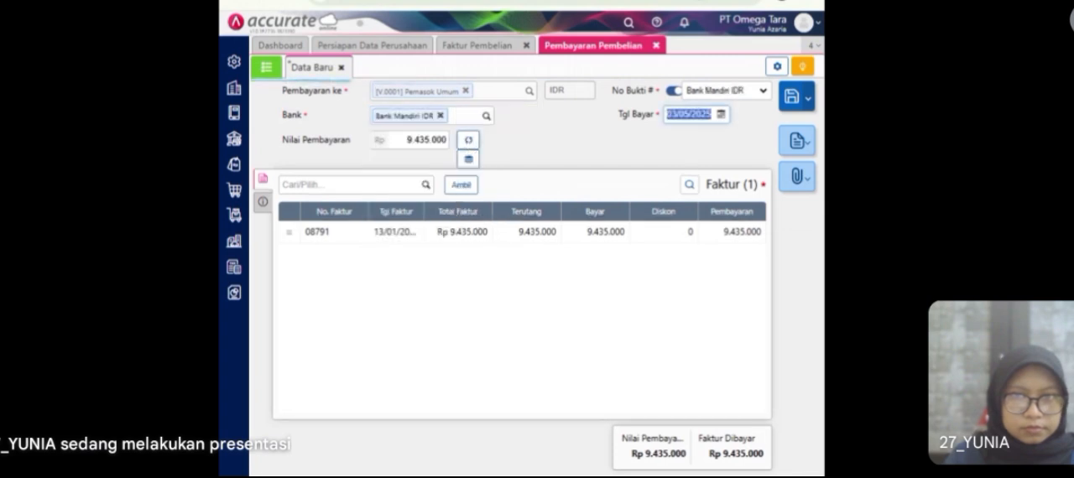
{"action": "type", "text": "13/01/"}
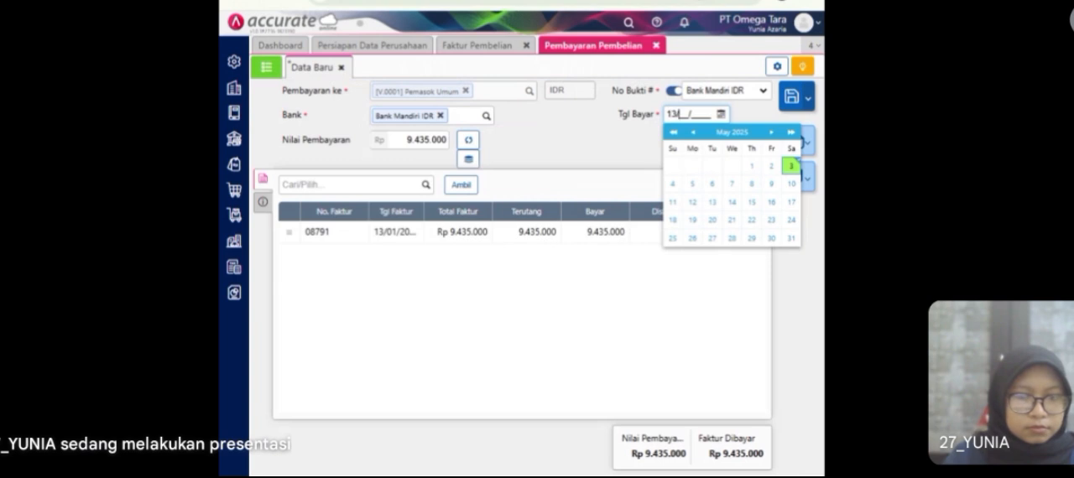
{"action": "type", "text": "2023"}
{"action": "left_click", "coordinate": [626, 159]}
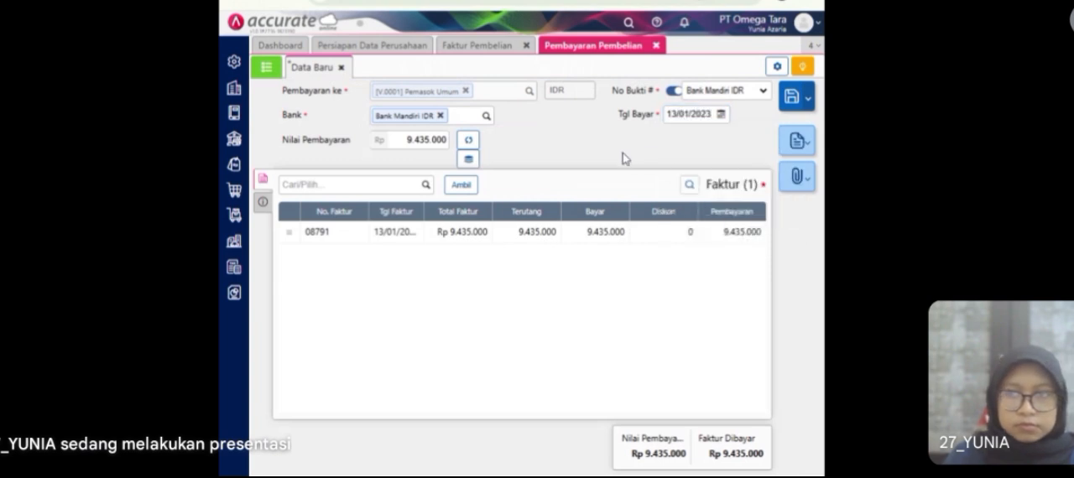
Step: Set the payment method (Metode Bayar) to Transfer Bank in the additional information and return to the invoice list
{"action": "left_click", "coordinate": [263, 203]}
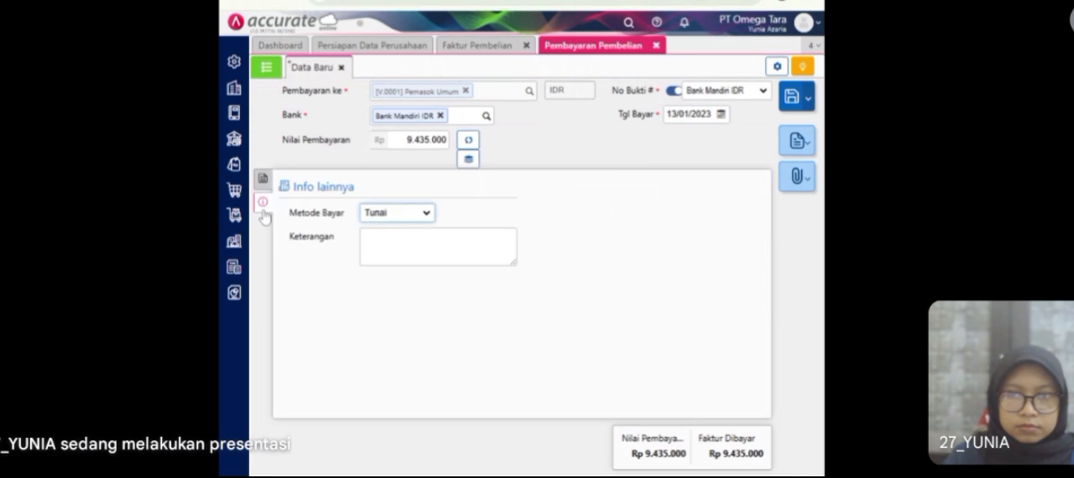
{"action": "left_click", "coordinate": [401, 217]}
{"action": "left_click", "coordinate": [386, 267]}
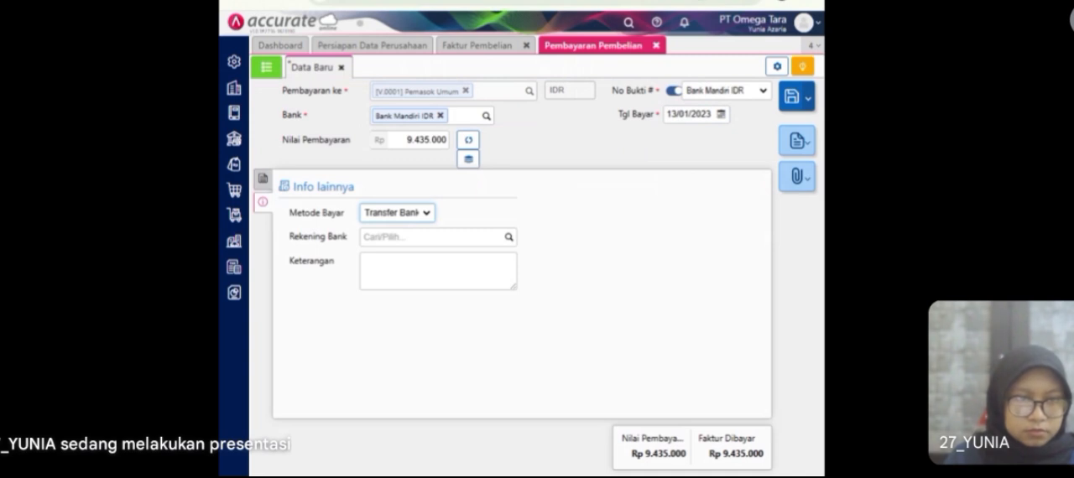
{"action": "left_click", "coordinate": [264, 180]}
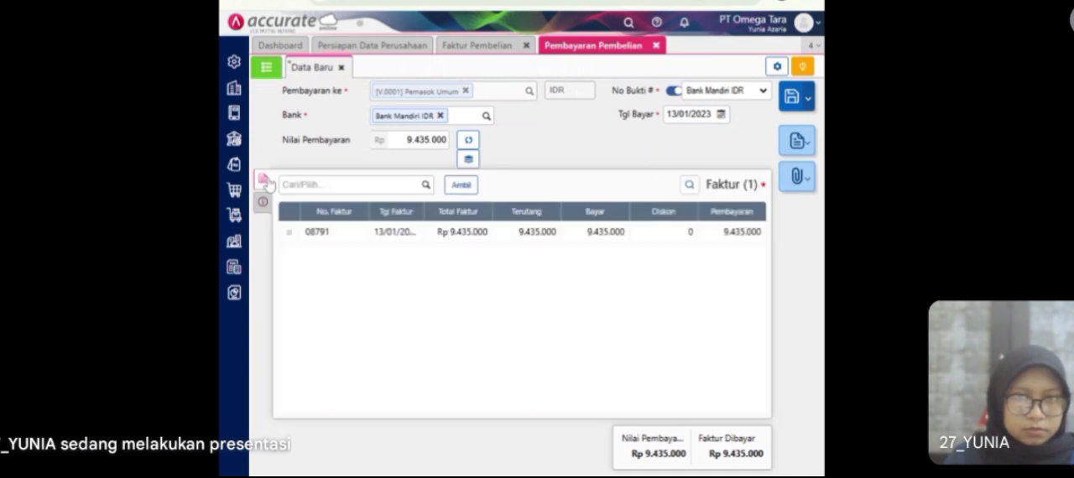
Step: Save the Pemasok Umum payment, check it in the purchase payment list and close the invoice and payment pages
{"action": "left_click", "coordinate": [792, 97]}
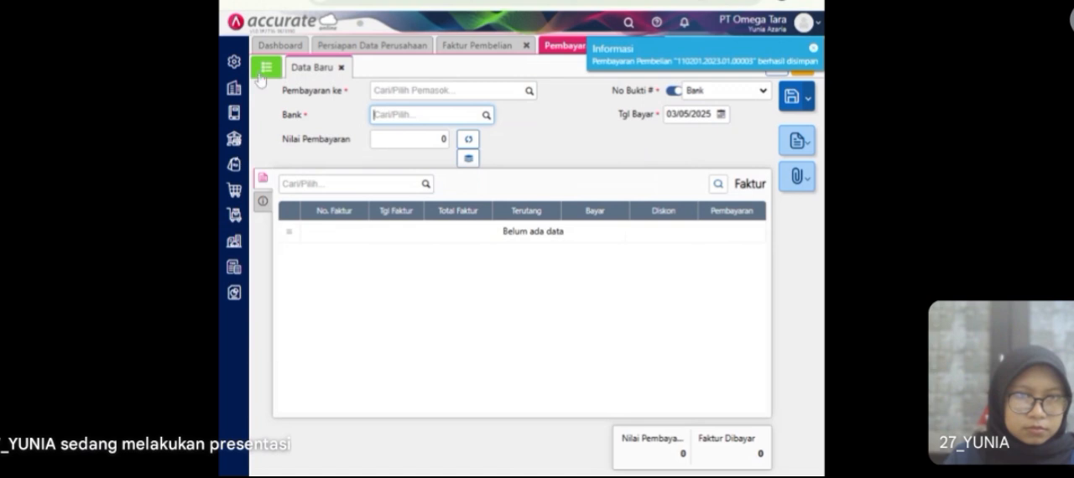
{"action": "left_click", "coordinate": [261, 75]}
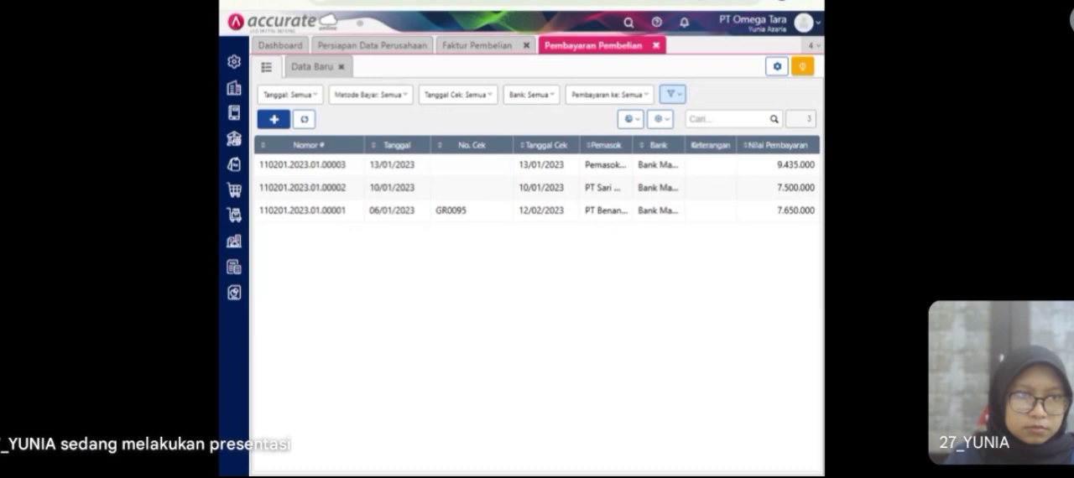
{"action": "left_click", "coordinate": [527, 46]}
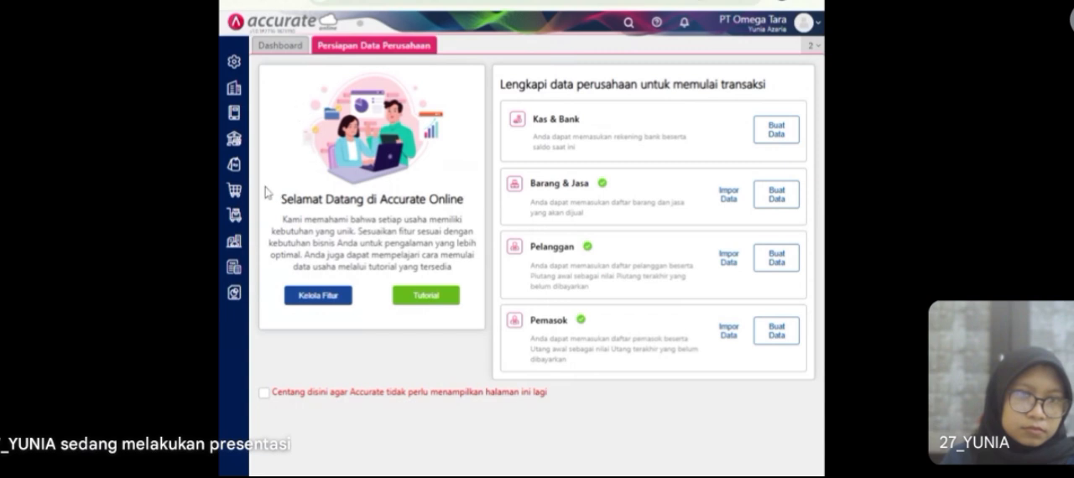
Step: Start a new purchase payment (Pembayaran Pembelian) to supplier PT Sari Mas, paid from Bank Mandiri IDR
{"action": "left_click", "coordinate": [235, 195]}
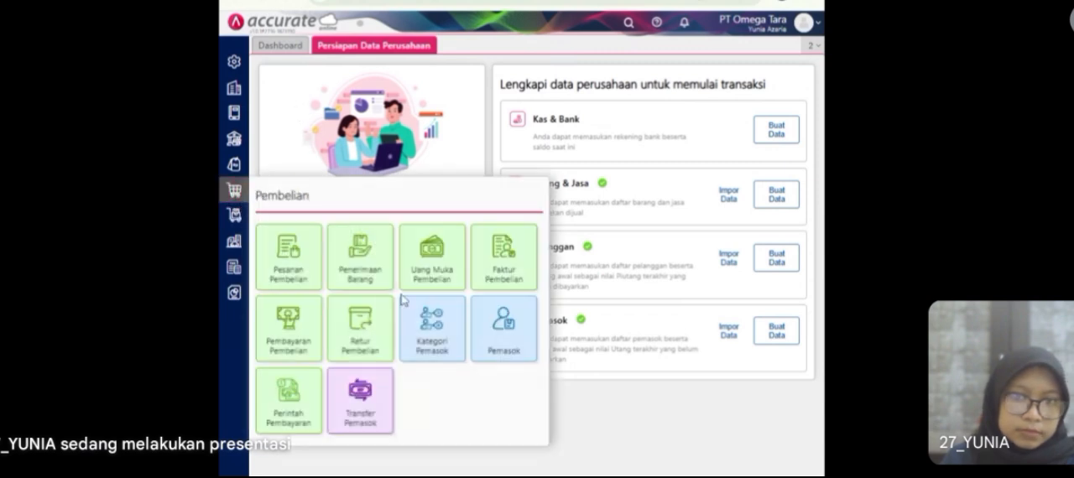
{"action": "left_click", "coordinate": [288, 355]}
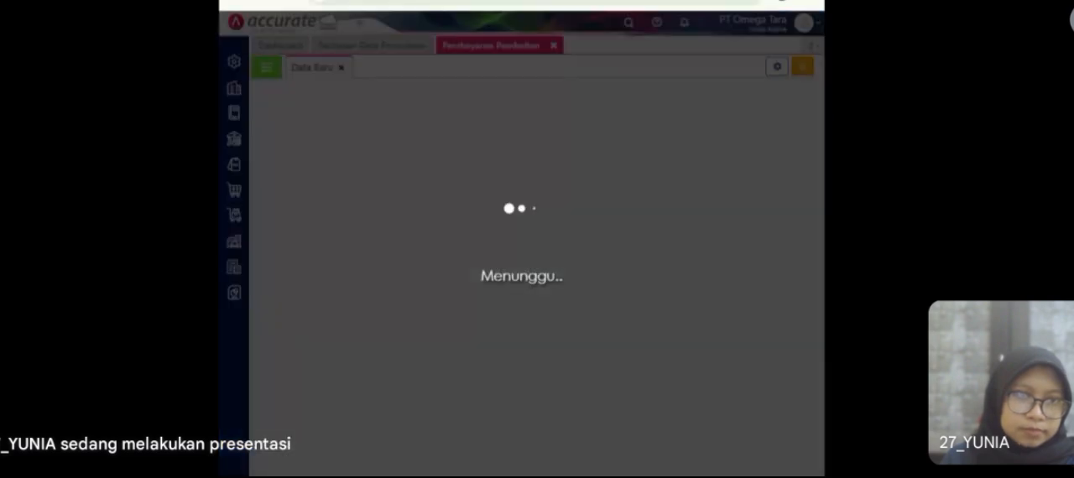
{"action": "type", "text": "sari"}
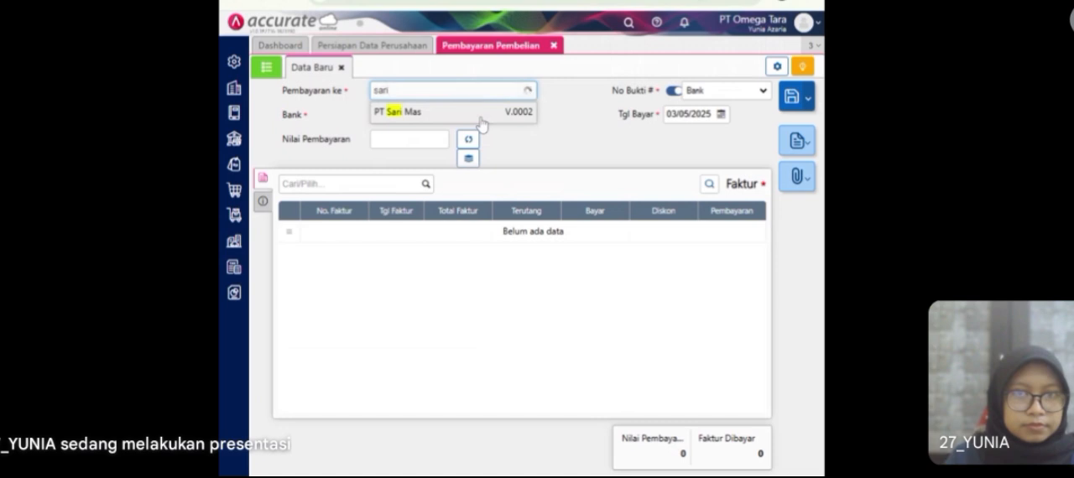
{"action": "left_click", "coordinate": [481, 117]}
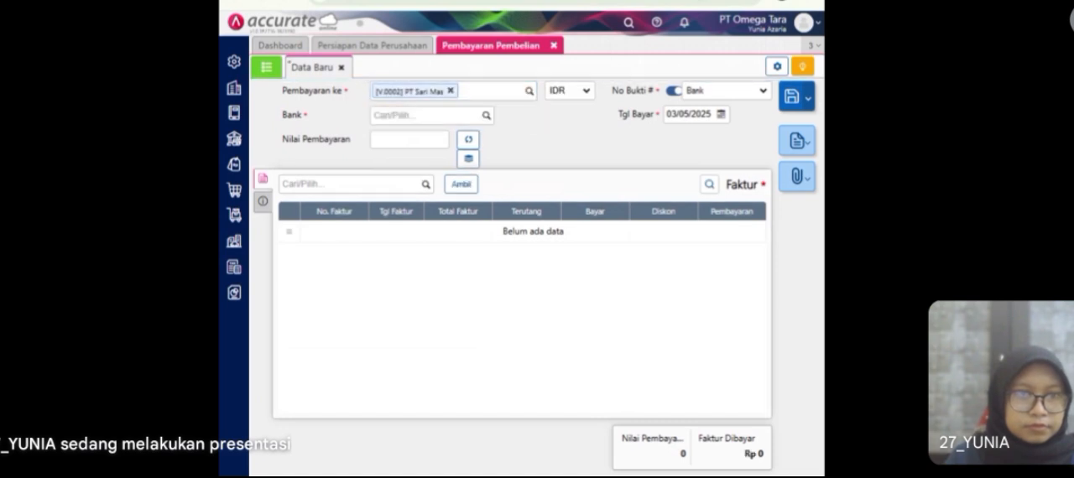
{"action": "left_click", "coordinate": [486, 115]}
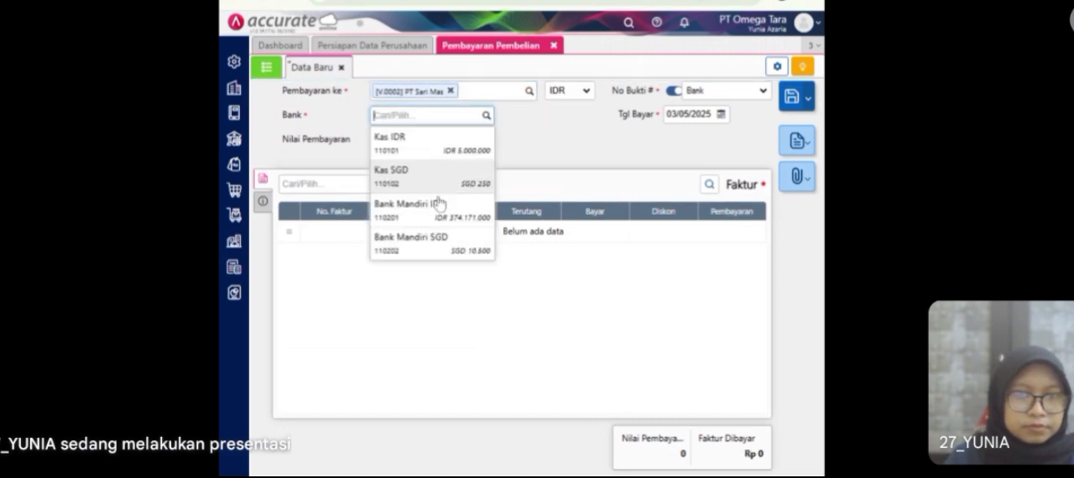
{"action": "left_click", "coordinate": [437, 207]}
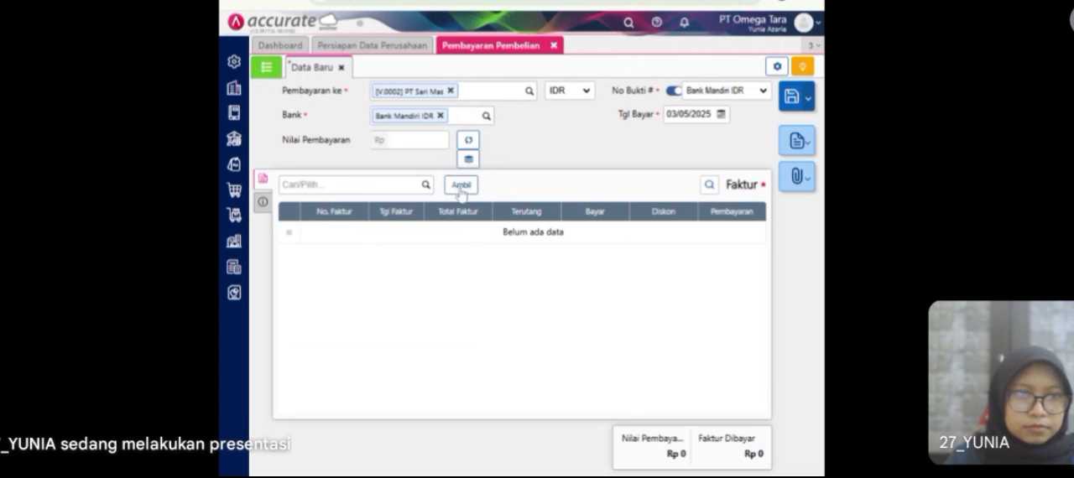
Step: Retrieve only the unpaid invoice INV-BE-9128 into the payment, leaving out invoice Jan/906
{"action": "left_click", "coordinate": [461, 191]}
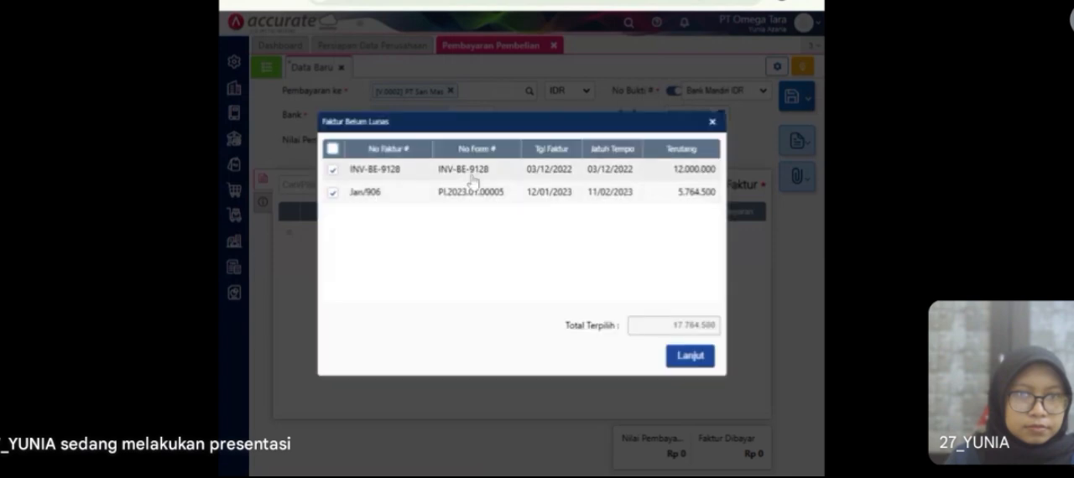
{"action": "left_click", "coordinate": [332, 193]}
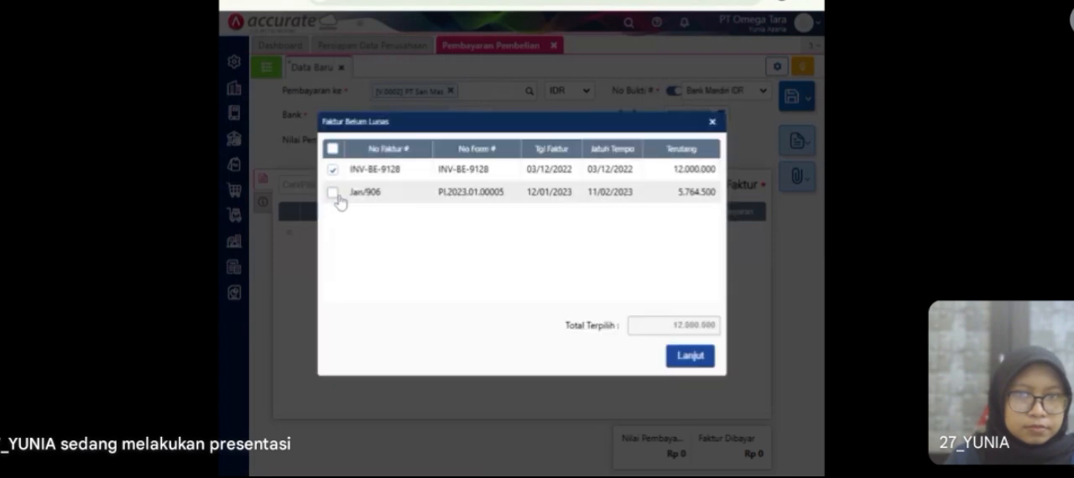
{"action": "left_click", "coordinate": [690, 357]}
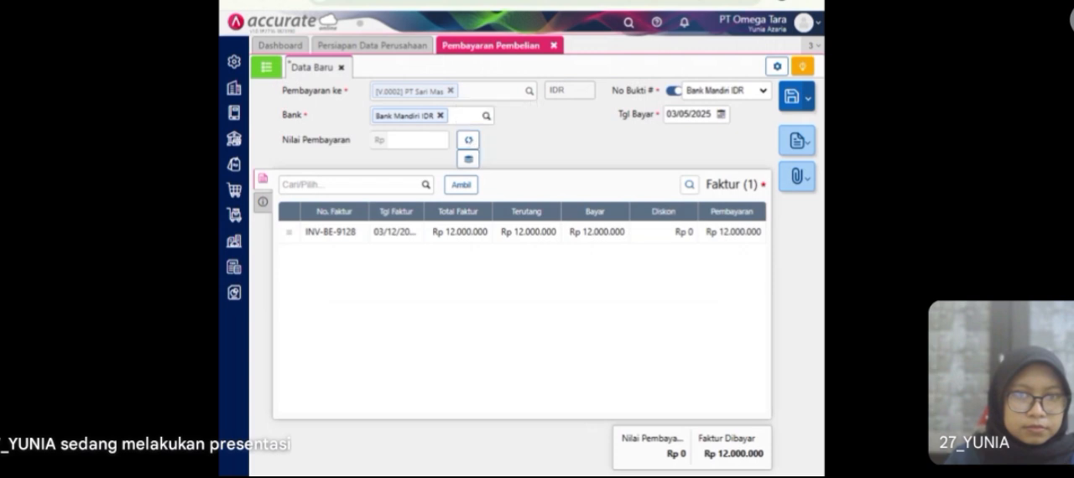
Step: Set the payment value to Rp 10.000.000, allocate it to the invoice and date the payment 13/01/2023
{"action": "type", "text": "10000000"}
{"action": "left_click", "coordinate": [471, 160]}
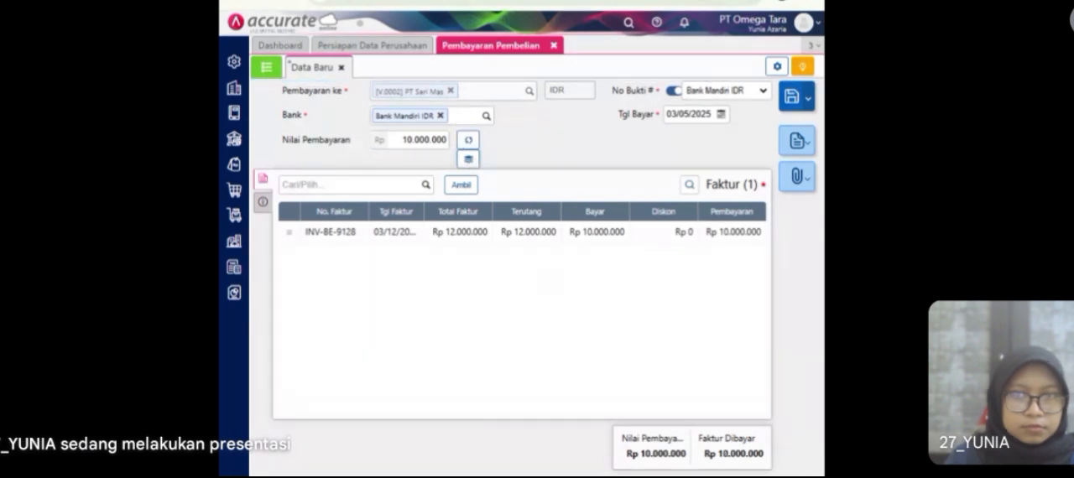
{"action": "left_click", "coordinate": [689, 114]}
{"action": "type", "text": "13/01/20"}
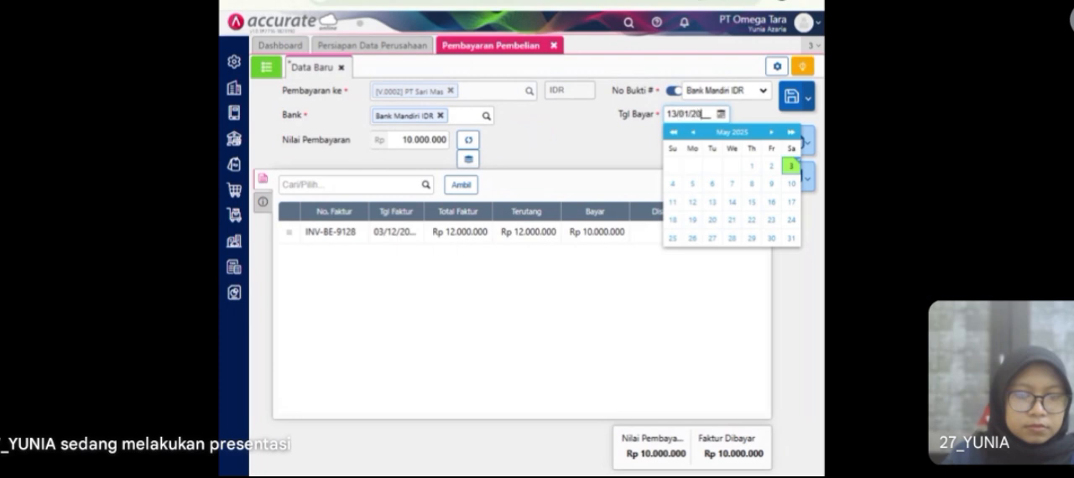
{"action": "type", "text": "23"}
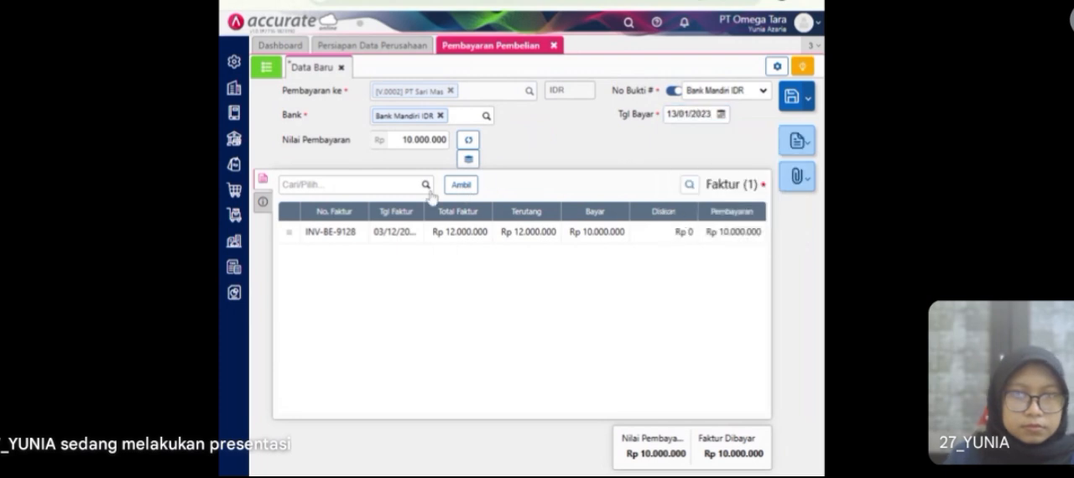
Step: Set the payment method to Cek/Giro with cheque number GR0098 and cheque date 31/01/2023
{"action": "left_click", "coordinate": [262, 202]}
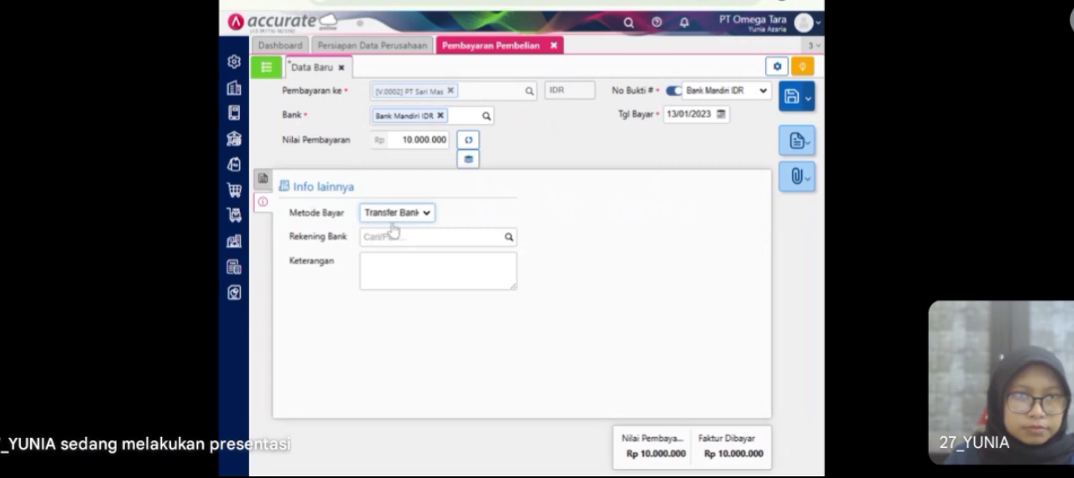
{"action": "left_click", "coordinate": [394, 259]}
{"action": "left_click", "coordinate": [476, 213]}
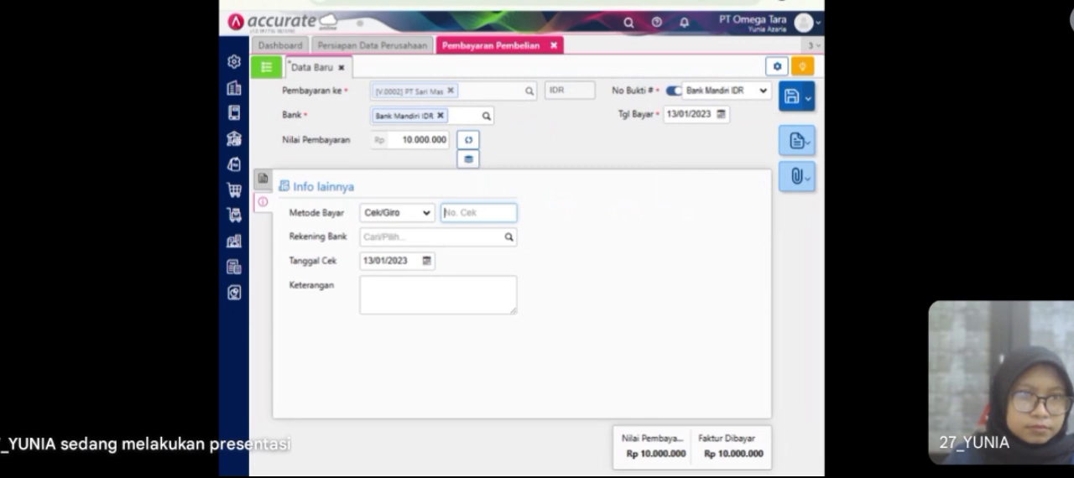
{"action": "type", "text": "G"}
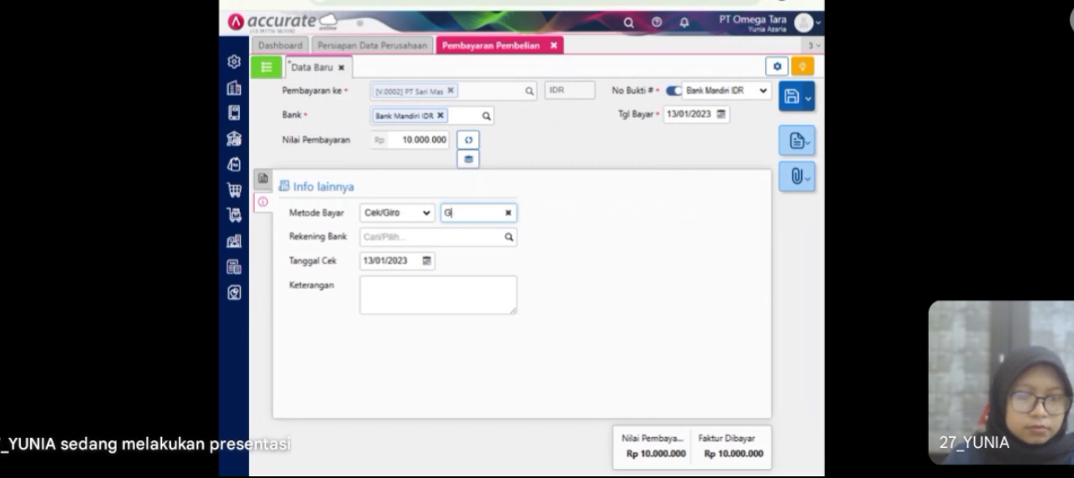
{"action": "type", "text": "R0098"}
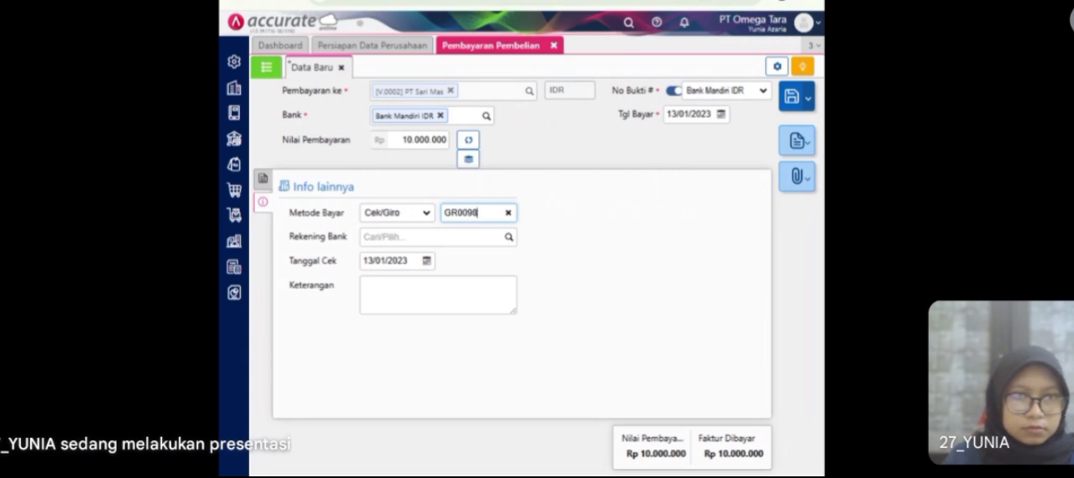
{"action": "left_click", "coordinate": [428, 261]}
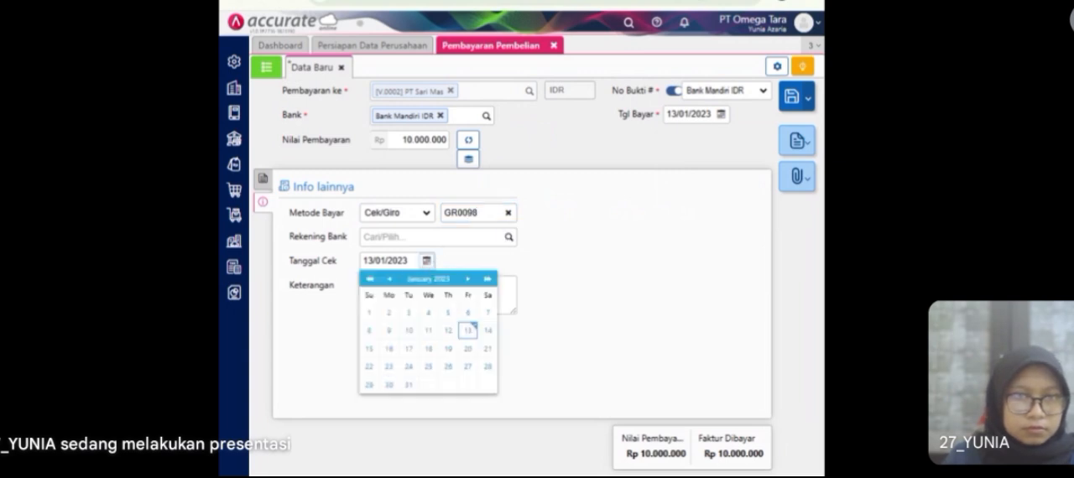
{"action": "left_click", "coordinate": [403, 261]}
{"action": "type", "text": "31/01/2"}
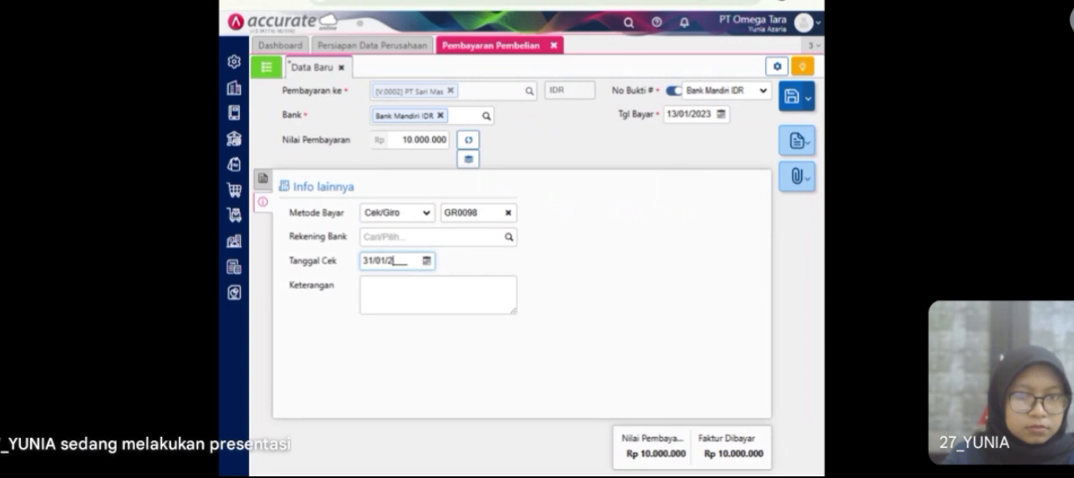
{"action": "type", "text": "023"}
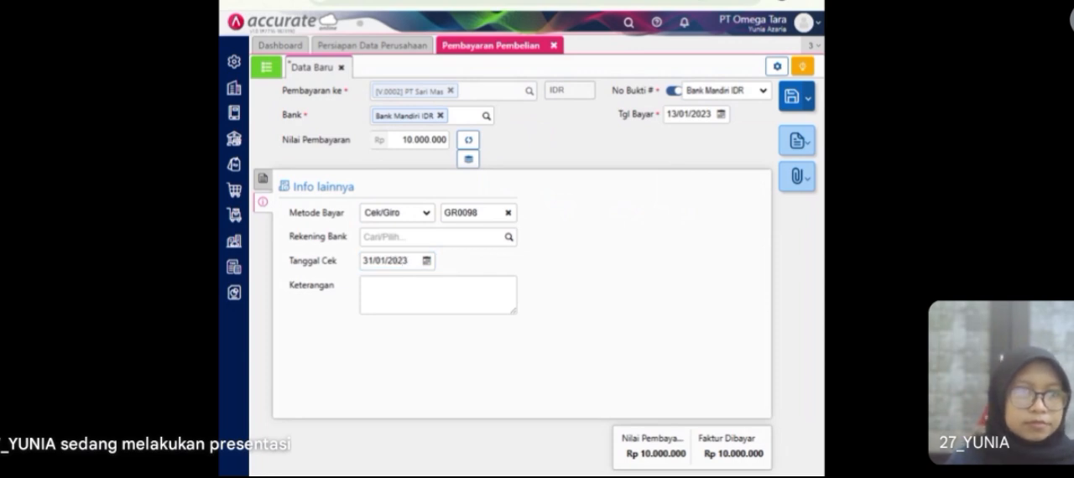
Step: Return to the payment's invoice list, save the PT Sari Mas payment and close the purchase payment page
{"action": "left_click", "coordinate": [263, 179]}
{"action": "left_click", "coordinate": [793, 99]}
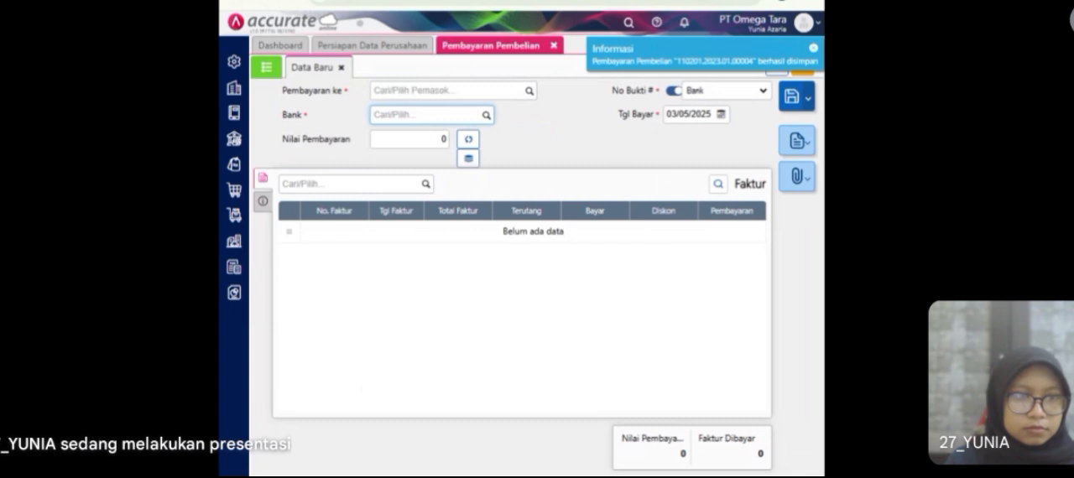
{"action": "left_click", "coordinate": [554, 46]}
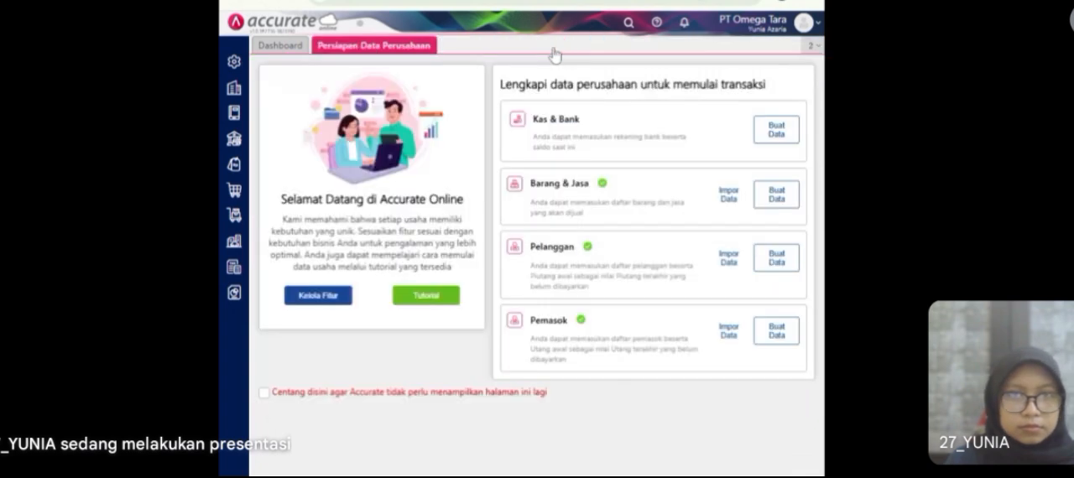
Step: Enable the purchase feature Tagihan Dimuka (Mendahului Terima Barang) in the company preferences and save them
{"action": "left_click", "coordinate": [234, 61]}
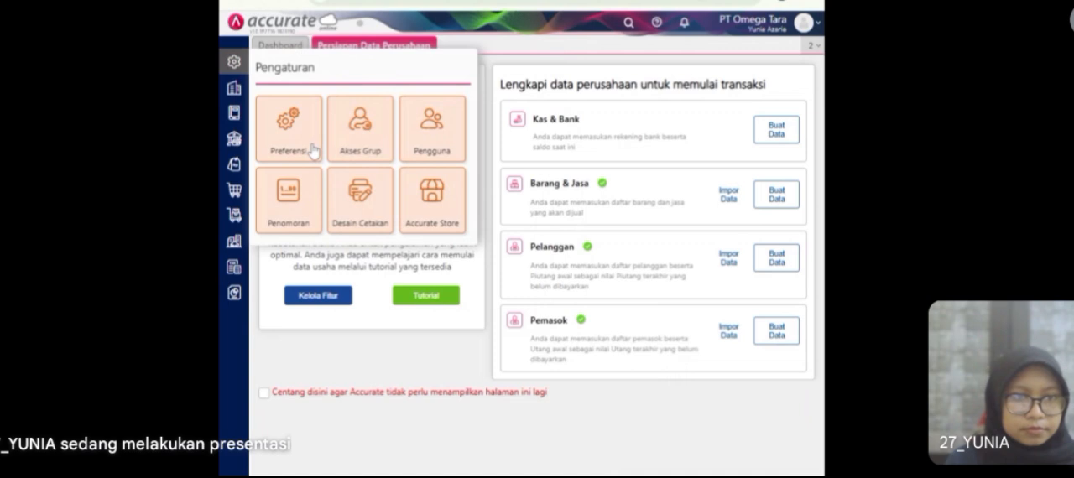
{"action": "left_click", "coordinate": [313, 151]}
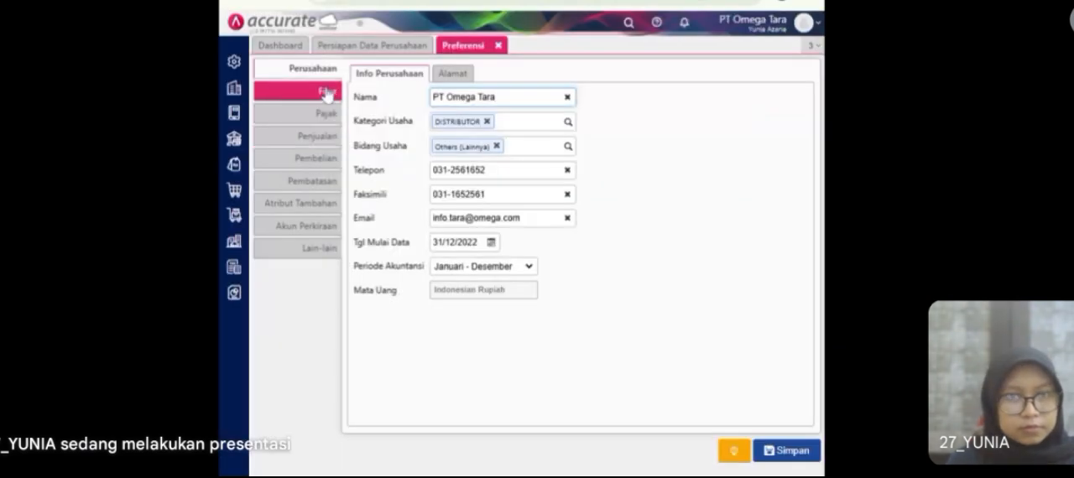
{"action": "left_click", "coordinate": [327, 90]}
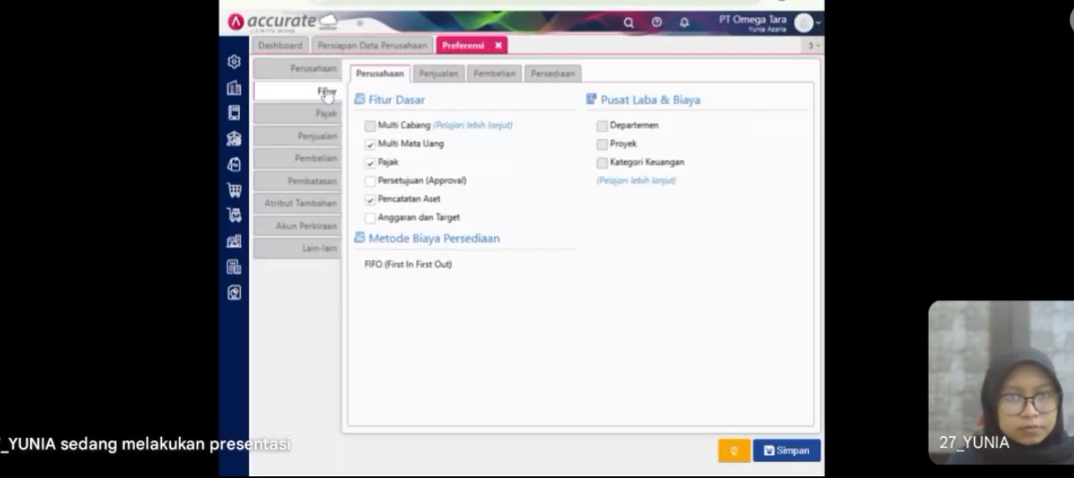
{"action": "left_click", "coordinate": [505, 77]}
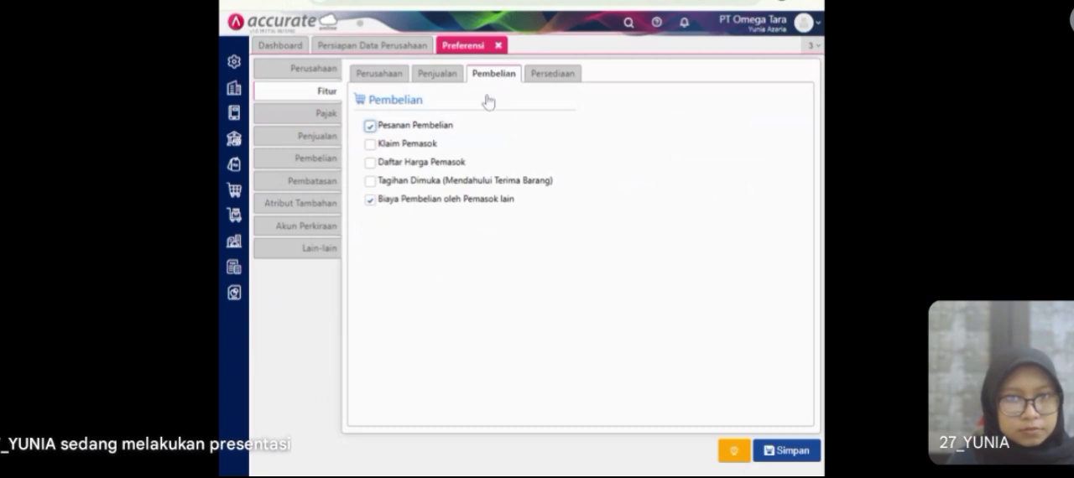
{"action": "left_click", "coordinate": [451, 183]}
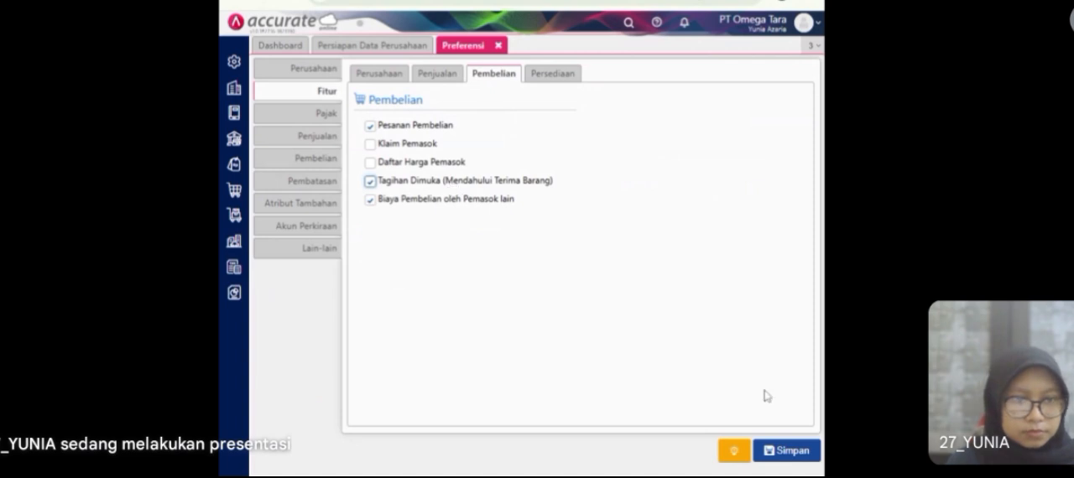
{"action": "left_click", "coordinate": [775, 454]}
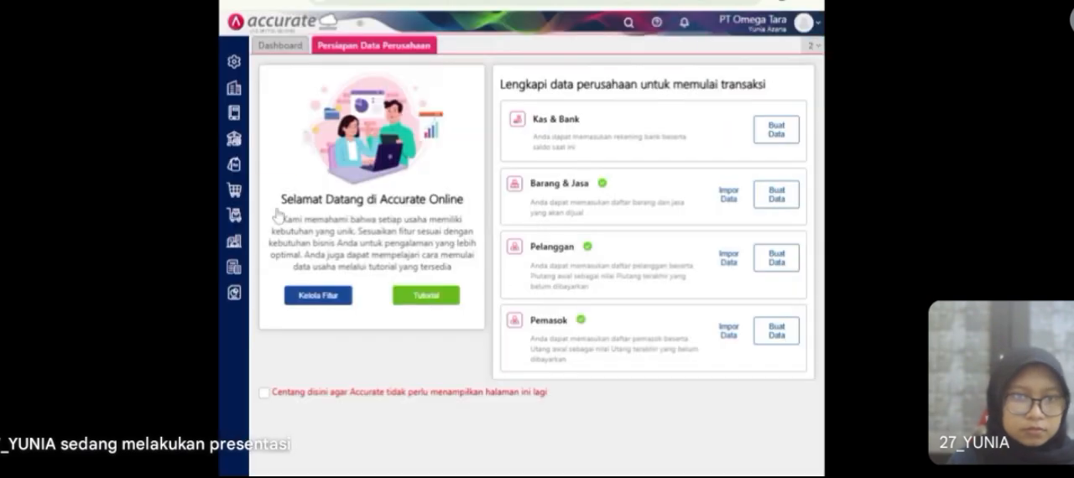
Step: Start a new purchase invoice (Faktur Pembelian) and save CV Wijaya Kusuma as a new supplier for it
{"action": "left_click", "coordinate": [236, 191]}
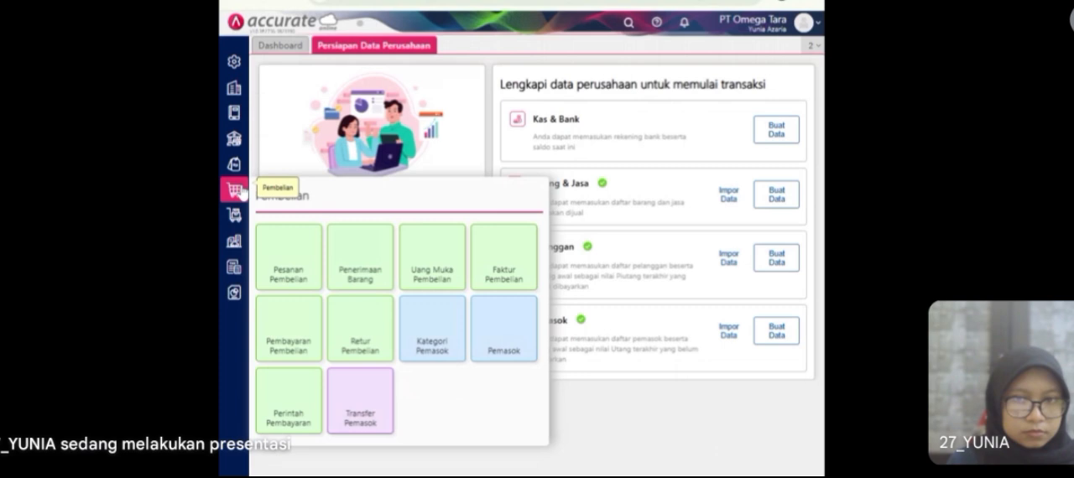
{"action": "left_click", "coordinate": [289, 257]}
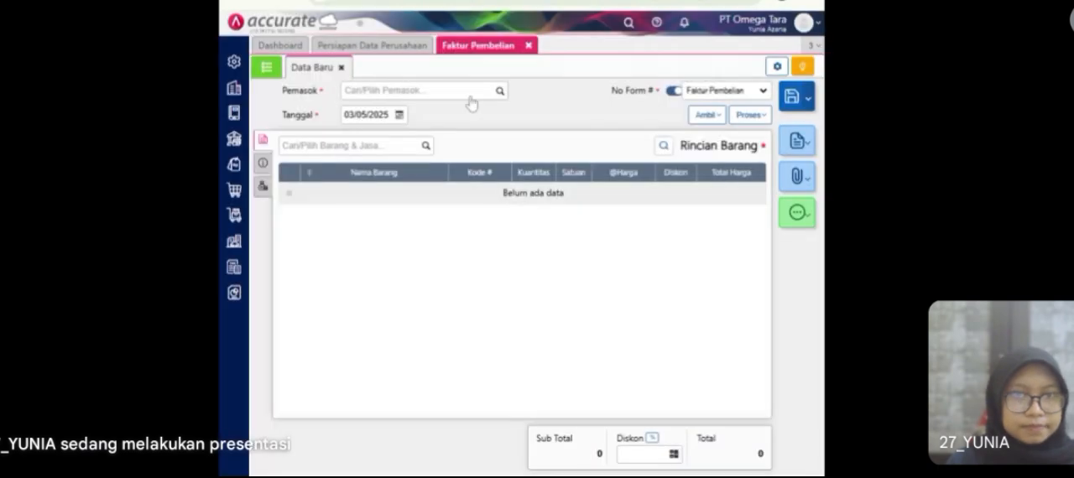
{"action": "left_click", "coordinate": [470, 96]}
{"action": "type", "text": "WIJAYA"}
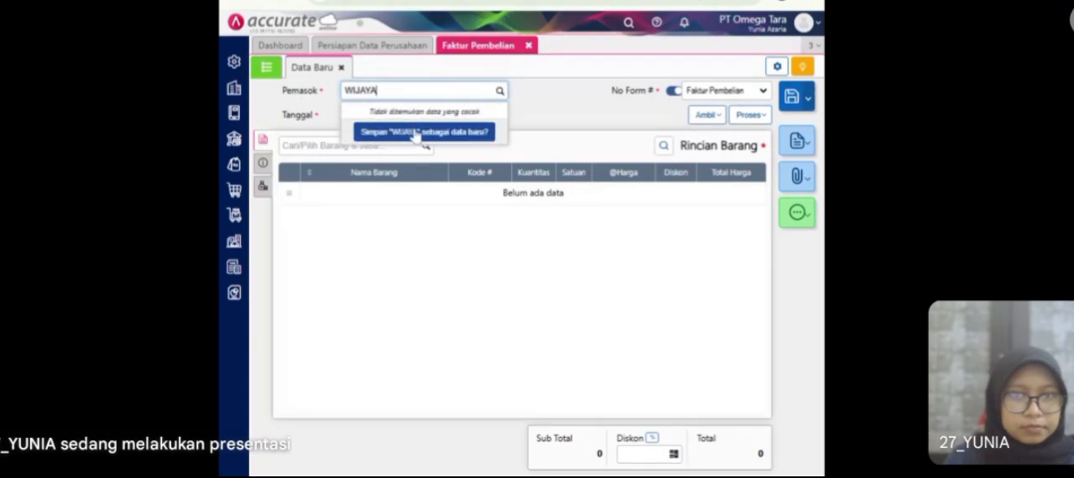
{"action": "key", "text": "ctrl+a"}
{"action": "type", "text": "CV"}
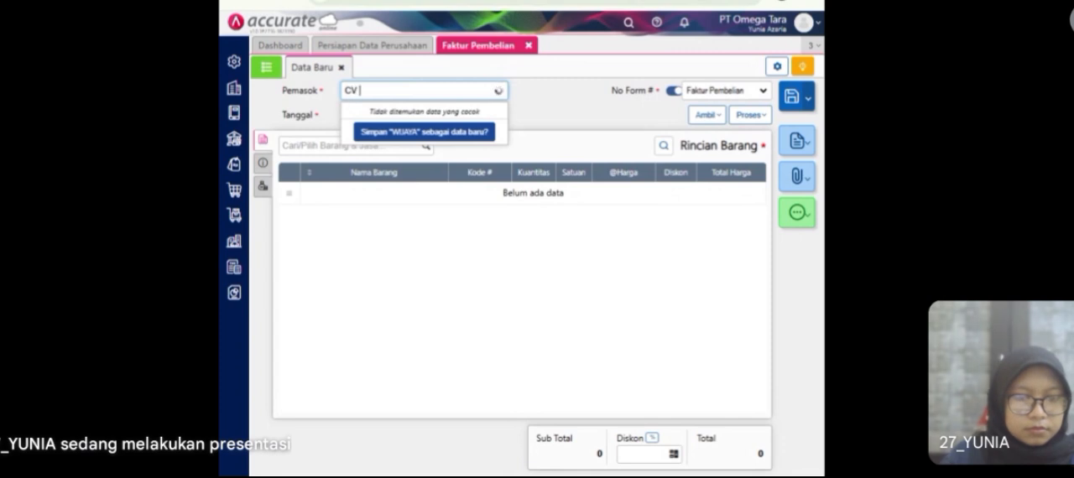
{"action": "type", "text": " Wija"}
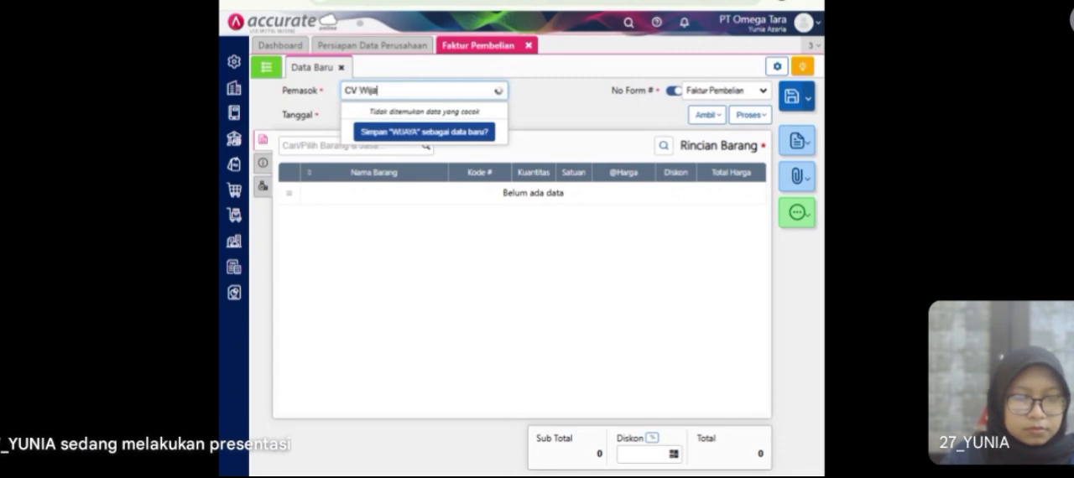
{"action": "type", "text": "ya Kusuma"}
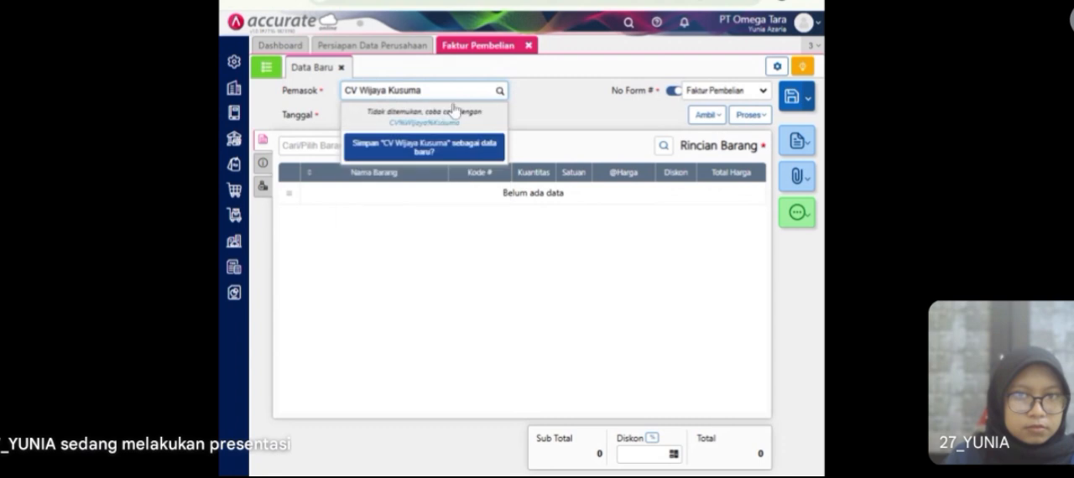
{"action": "left_click", "coordinate": [438, 150]}
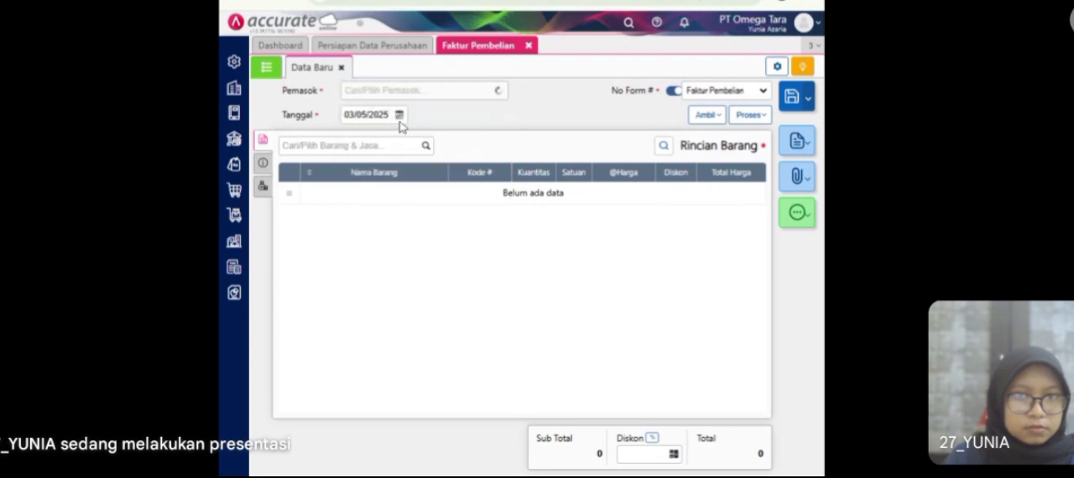
Step: Date the CV Wijaya Kusuma purchase invoice 14/01/2023
{"action": "left_click", "coordinate": [366, 115]}
{"action": "type", "text": "14/"}
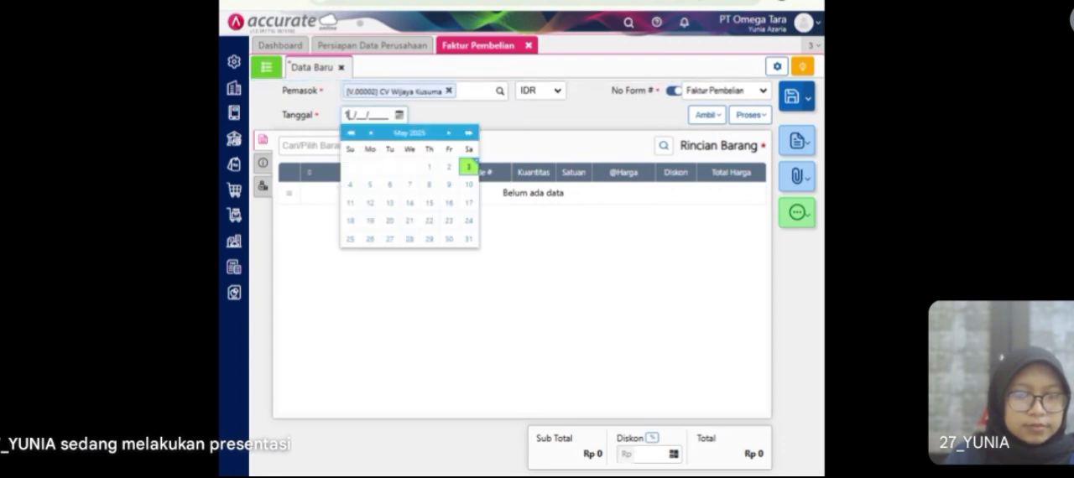
{"action": "type", "text": "01/2023"}
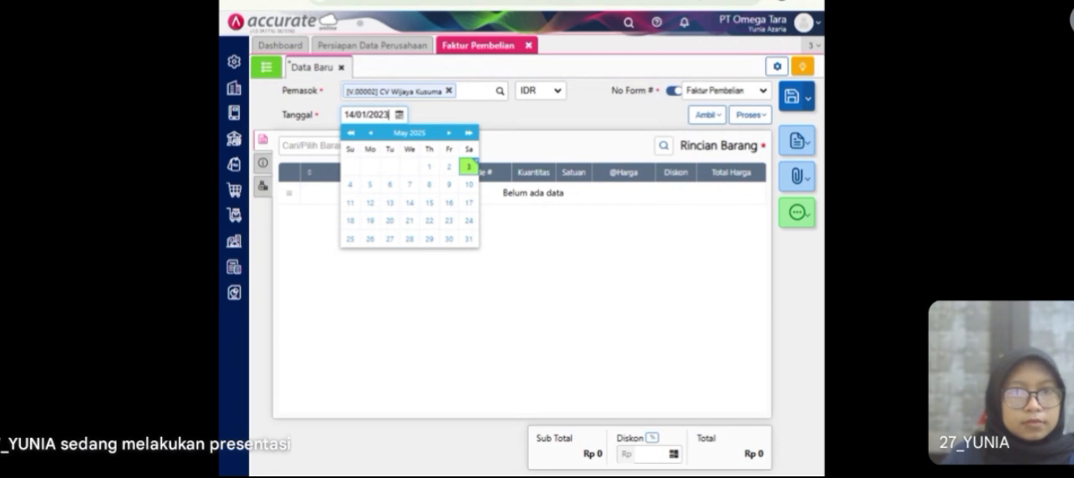
{"action": "left_click", "coordinate": [443, 115]}
Step: Add the Blouse item to the invoice with quantity 100, unit price Rp 100.000 and a 15% discount
{"action": "left_click", "coordinate": [424, 146]}
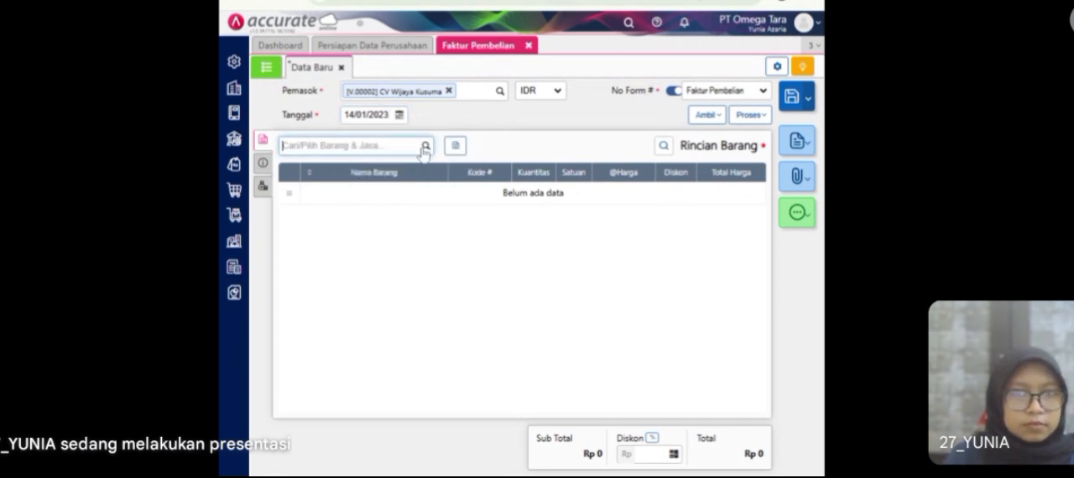
{"action": "scroll", "coordinate": [336, 256], "scroll_direction": "down", "scroll_amount": 1}
{"action": "scroll", "coordinate": [338, 259], "scroll_direction": "up", "scroll_amount": 1}
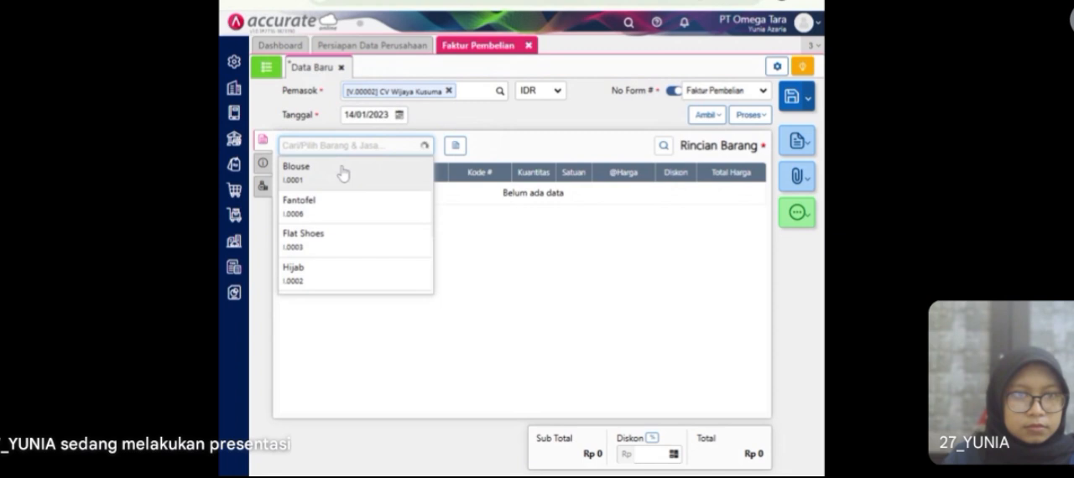
{"action": "left_click", "coordinate": [367, 184]}
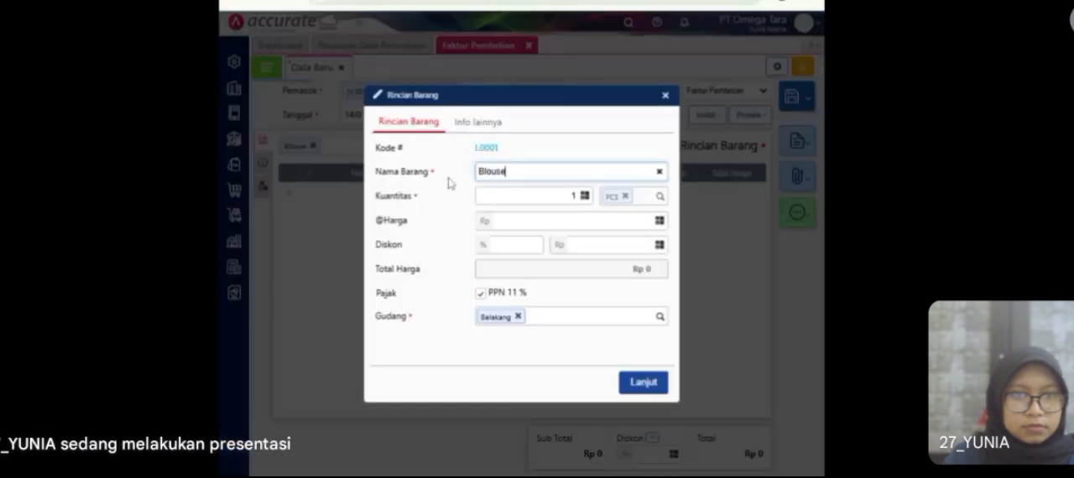
{"action": "key", "text": "Tab"}
{"action": "type", "text": "100"}
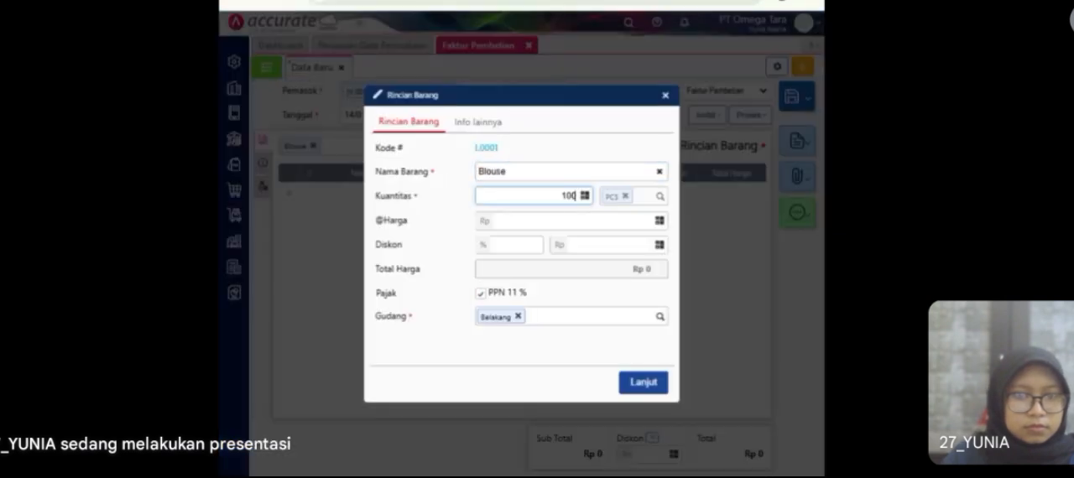
{"action": "key", "text": "Tab"}
{"action": "type", "text": "1"}
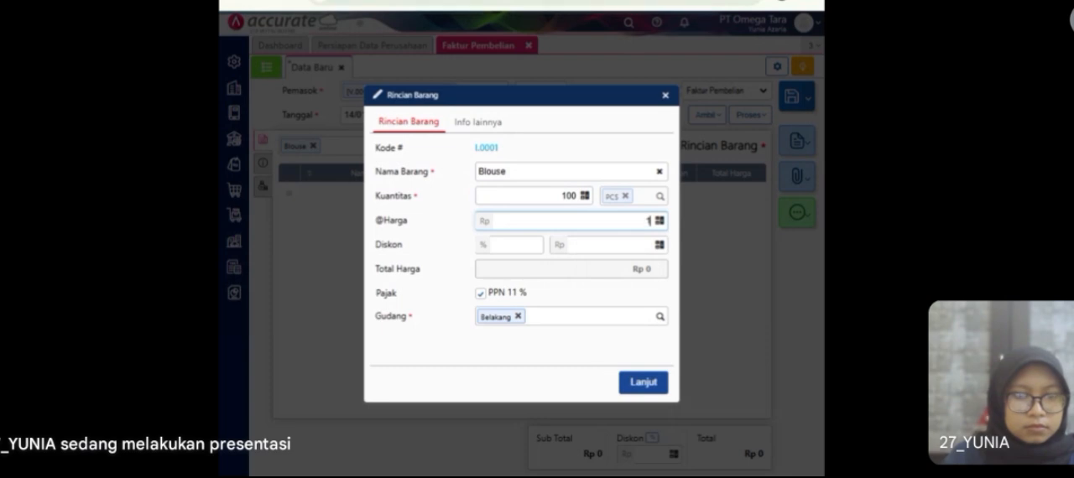
{"action": "type", "text": "00.000"}
{"action": "key", "text": "Tab"}
{"action": "type", "text": "15"}
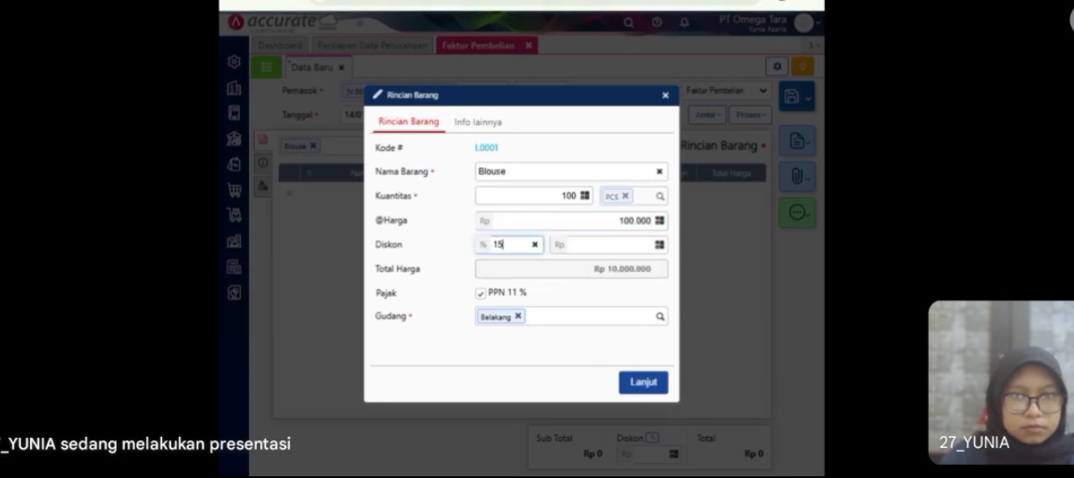
{"action": "left_click", "coordinate": [599, 300]}
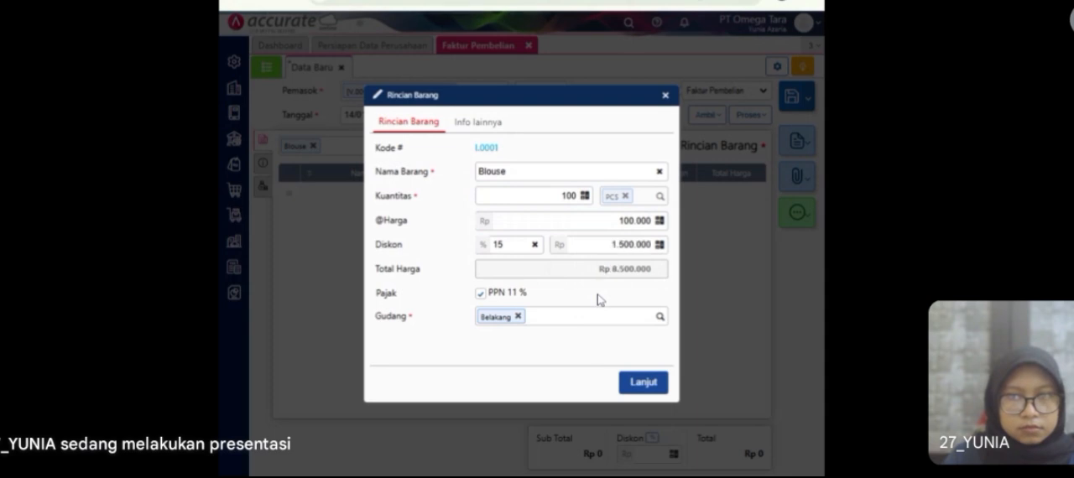
{"action": "left_click", "coordinate": [645, 384]}
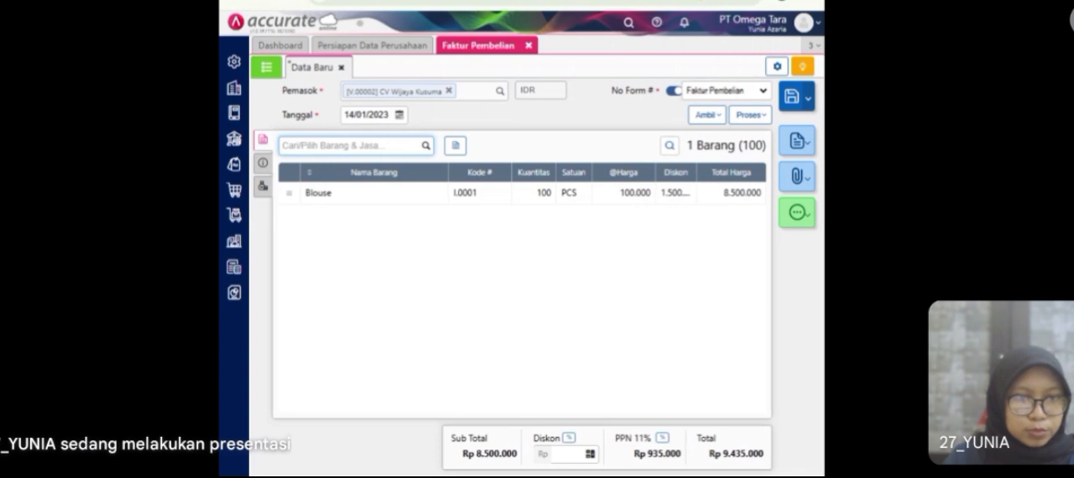
Step: Add the Flat Shoes item to the invoice with quantity 50 and unit price Rp 80.000
{"action": "left_click", "coordinate": [427, 149]}
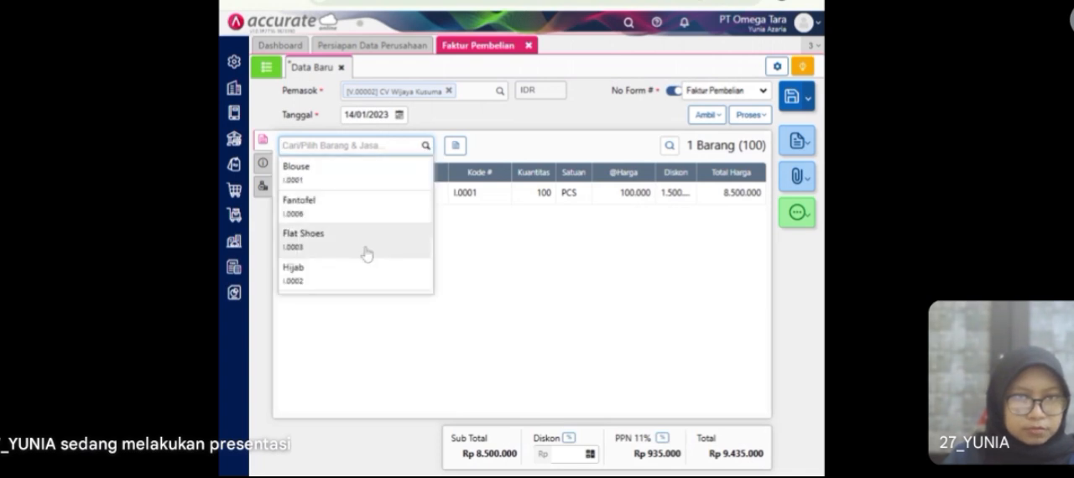
{"action": "left_click", "coordinate": [365, 254]}
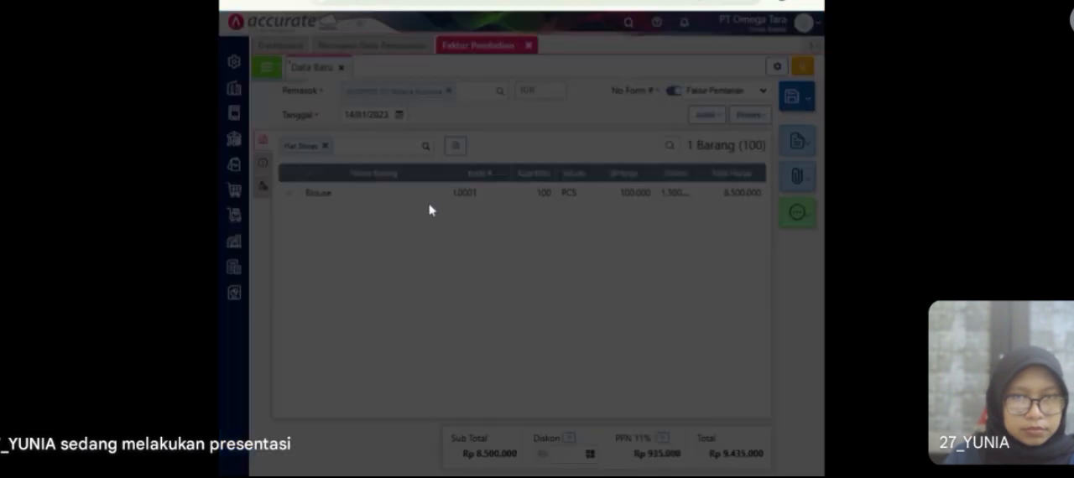
{"action": "type", "text": "50"}
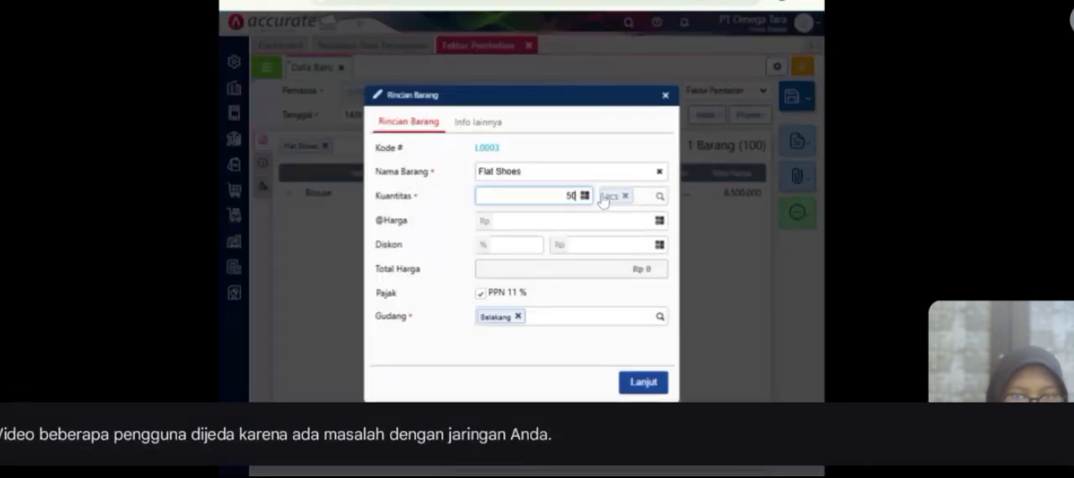
{"action": "key", "text": "Tab"}
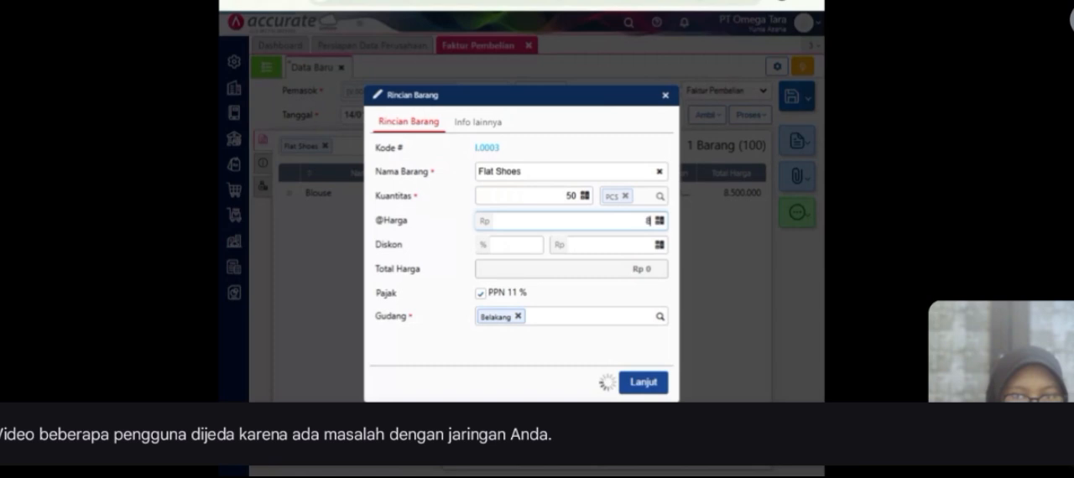
{"action": "type", "text": "80.000"}
{"action": "left_click", "coordinate": [638, 389]}
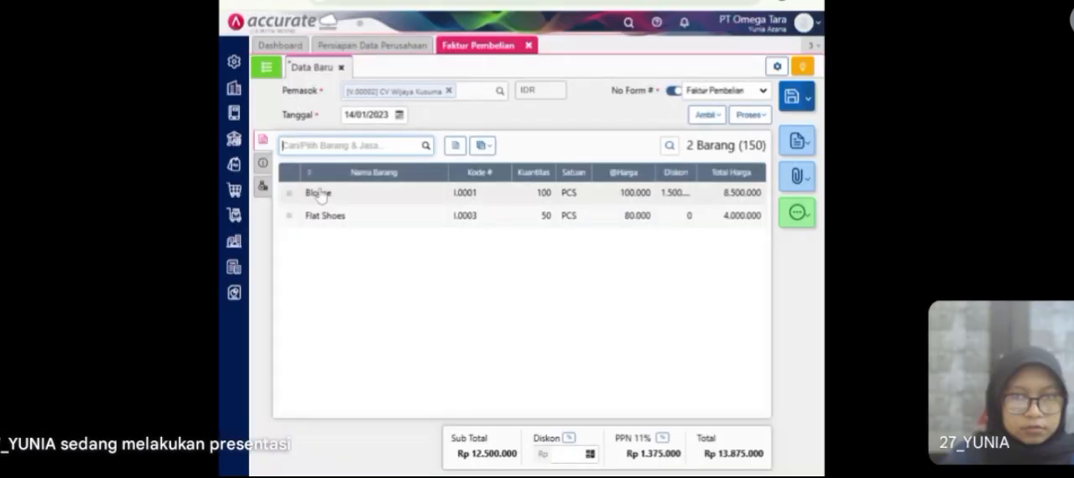
Step: Set the invoice number to Wijaya/2023-776, mark the invoice as Tagihan Dimuka, and fill in the supplier's stored address
{"action": "left_click", "coordinate": [265, 168]}
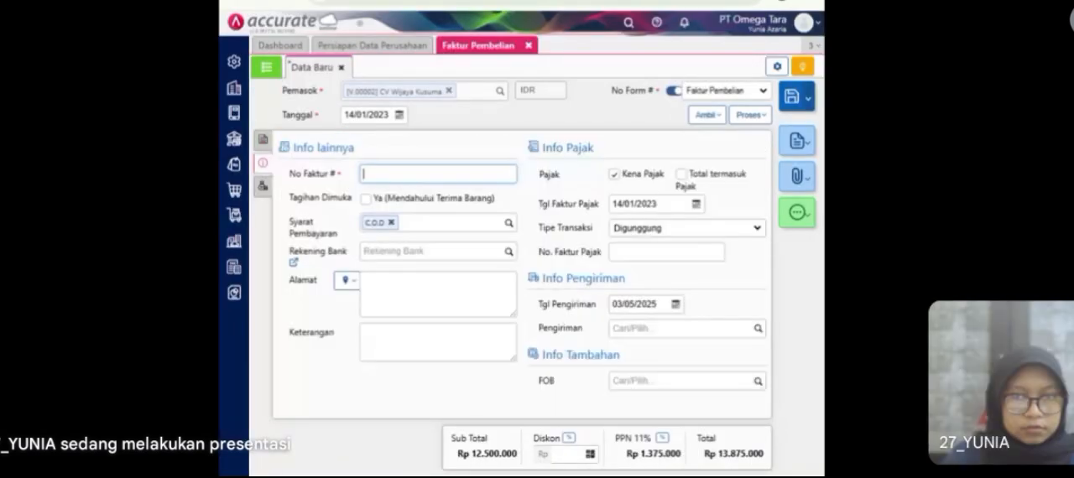
{"action": "left_click", "coordinate": [391, 172]}
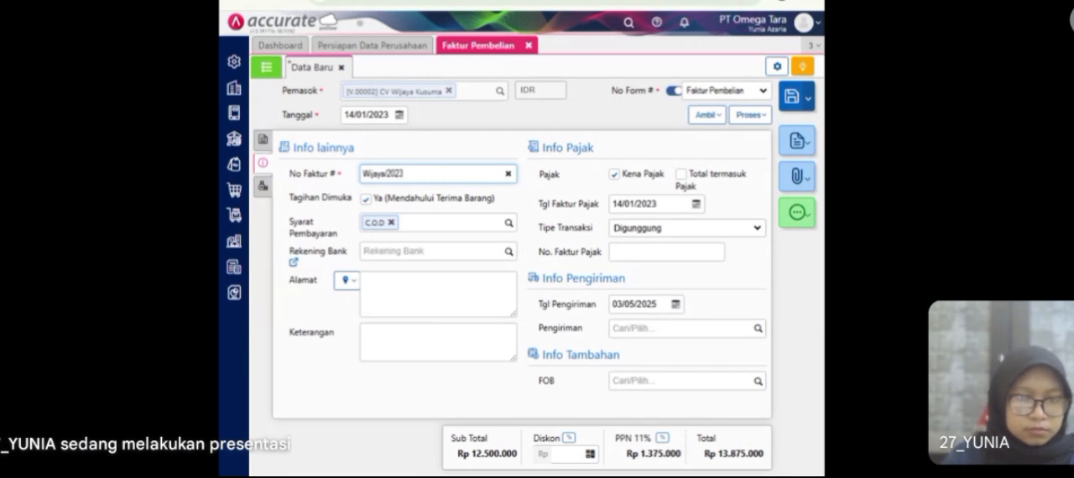
{"action": "type", "text": "-776"}
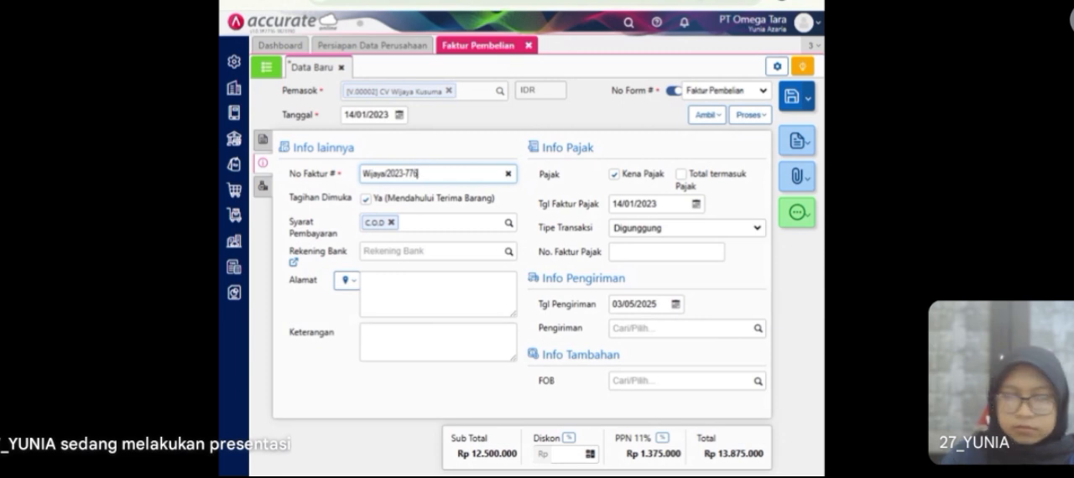
{"action": "left_click", "coordinate": [344, 280]}
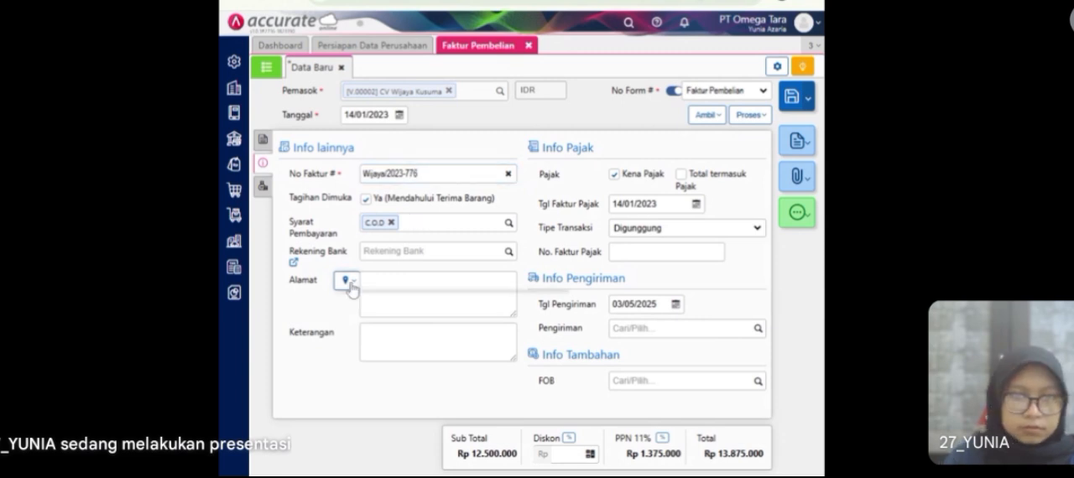
{"action": "left_click", "coordinate": [366, 304]}
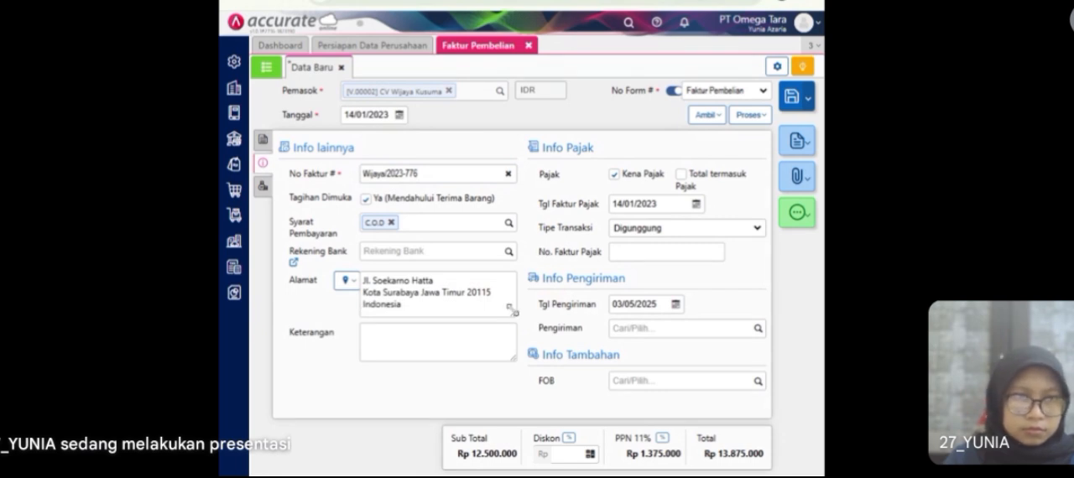
Step: Set the invoice's shipping date (Tgl Pengiriman) to 15/01/2023
{"action": "left_click", "coordinate": [645, 305]}
{"action": "type", "text": "15/01/2023"}
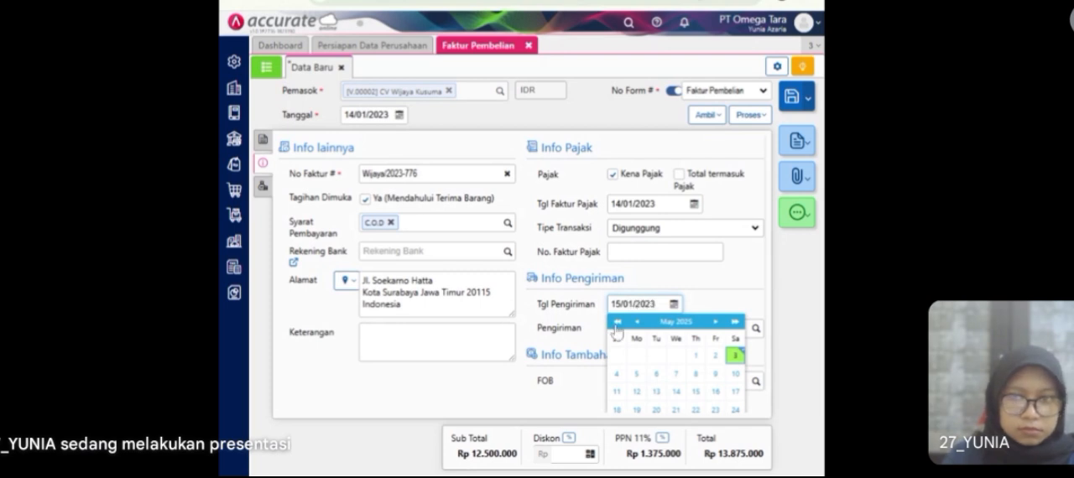
{"action": "left_click", "coordinate": [720, 309]}
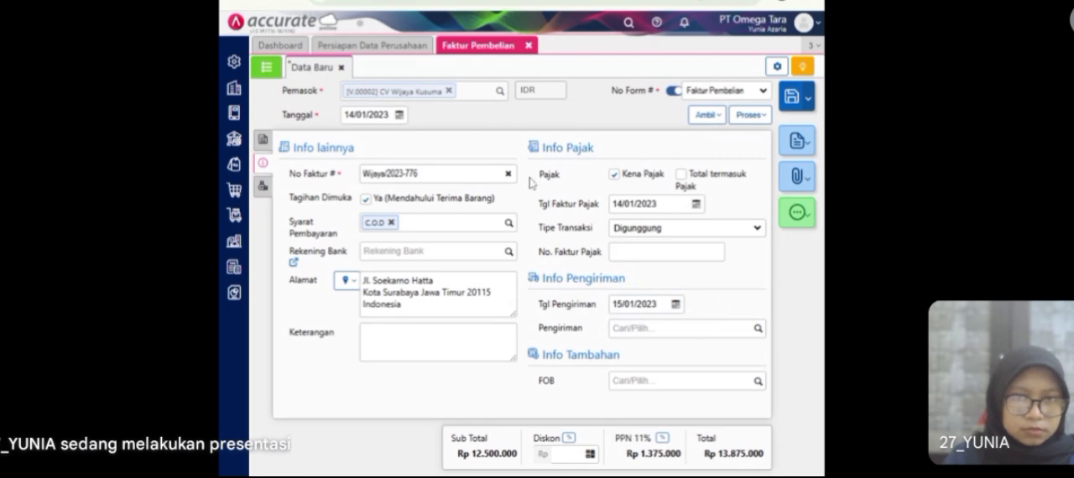
Step: Review the invoice's other costs and item lines, and process the invoice into a purchase payment (Pembayaran Pembelian)
{"action": "left_click", "coordinate": [267, 186]}
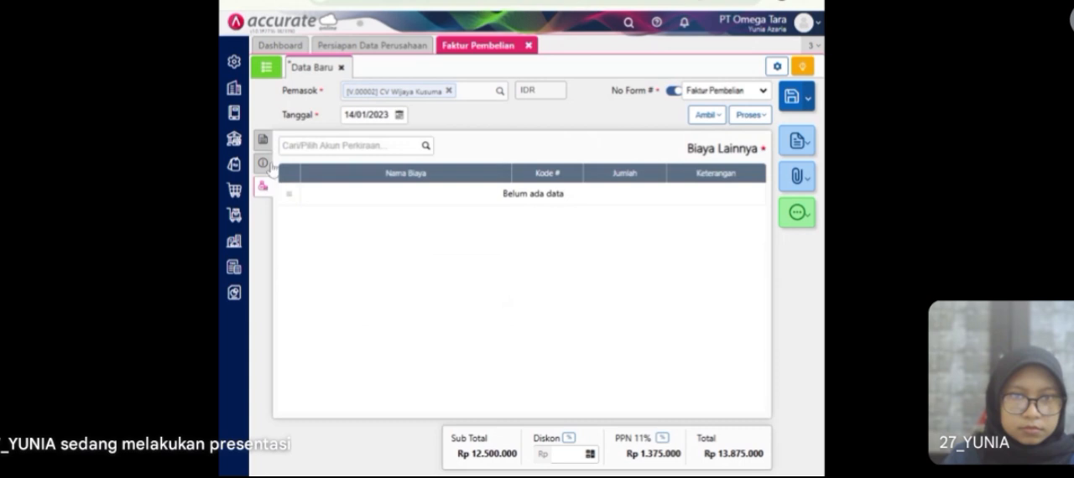
{"action": "left_click", "coordinate": [267, 148]}
{"action": "left_click", "coordinate": [751, 115]}
{"action": "left_click", "coordinate": [727, 144]}
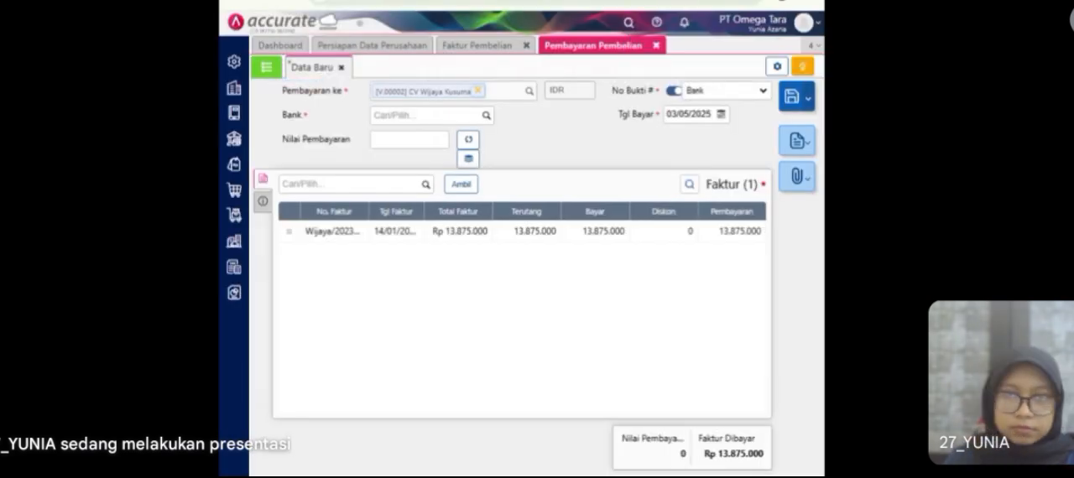
Step: Choose Bank Mandiri IDR as the paying bank and calculate the payment value from the invoice
{"action": "left_click", "coordinate": [436, 116]}
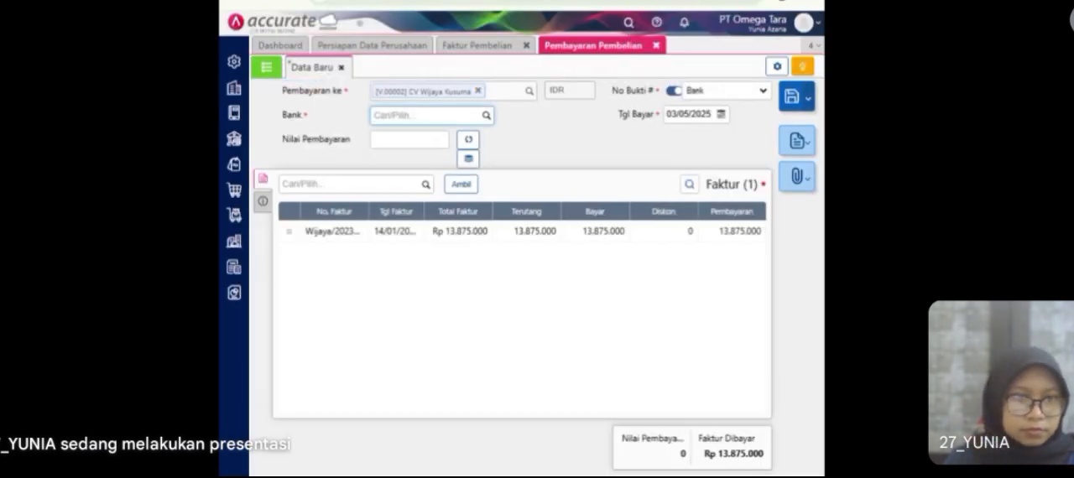
{"action": "left_click", "coordinate": [486, 116]}
{"action": "left_click", "coordinate": [434, 213]}
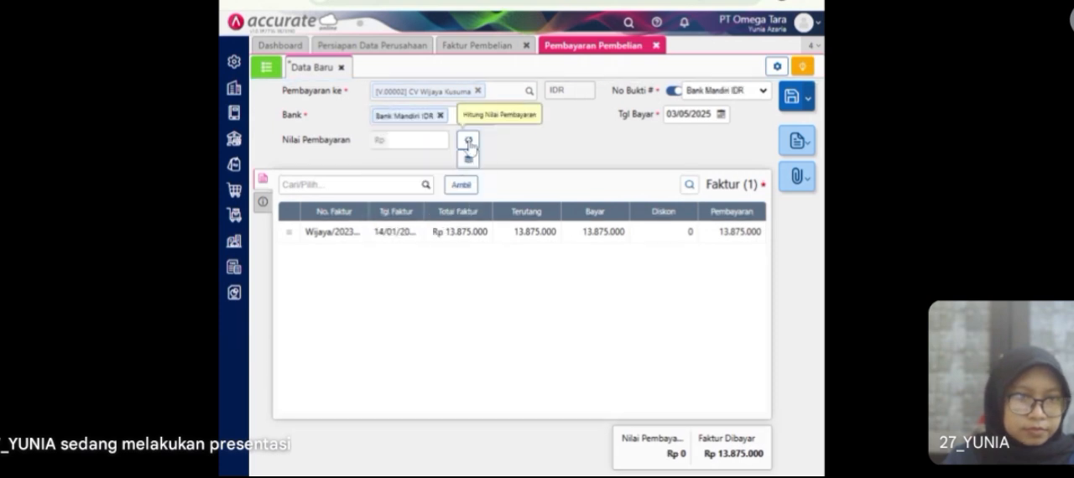
{"action": "left_click", "coordinate": [469, 143]}
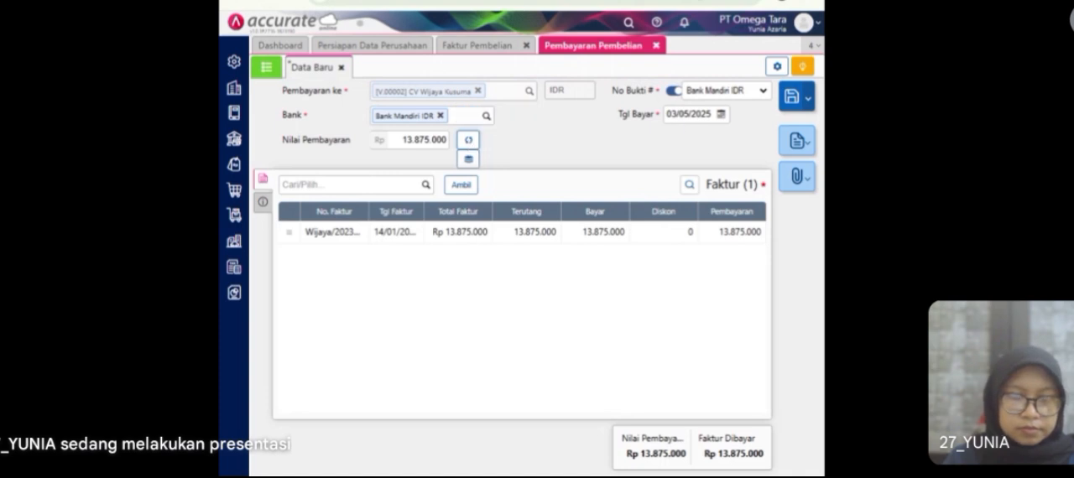
Step: Date the CV Wijaya Kusuma payment 14/01/2023
{"action": "left_click", "coordinate": [708, 114]}
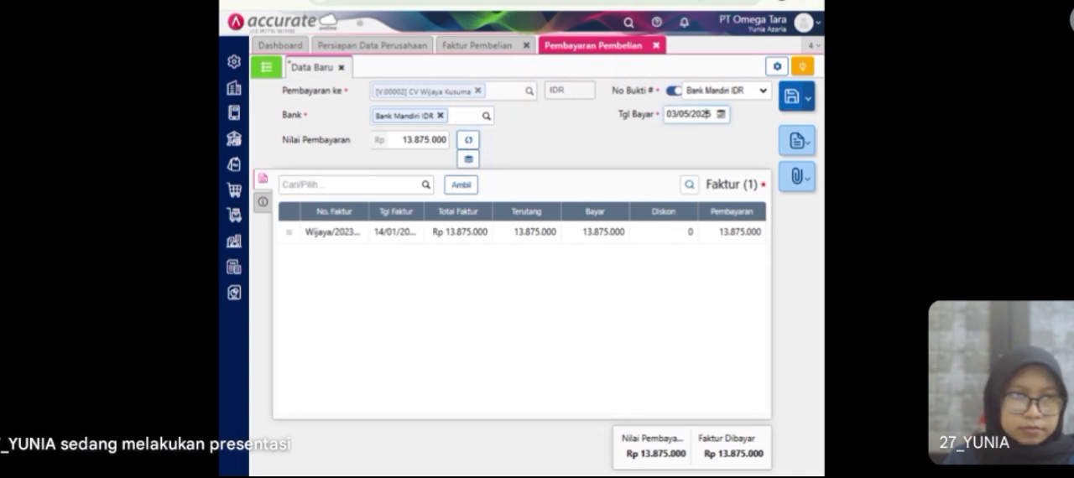
{"action": "type", "text": "14/0"}
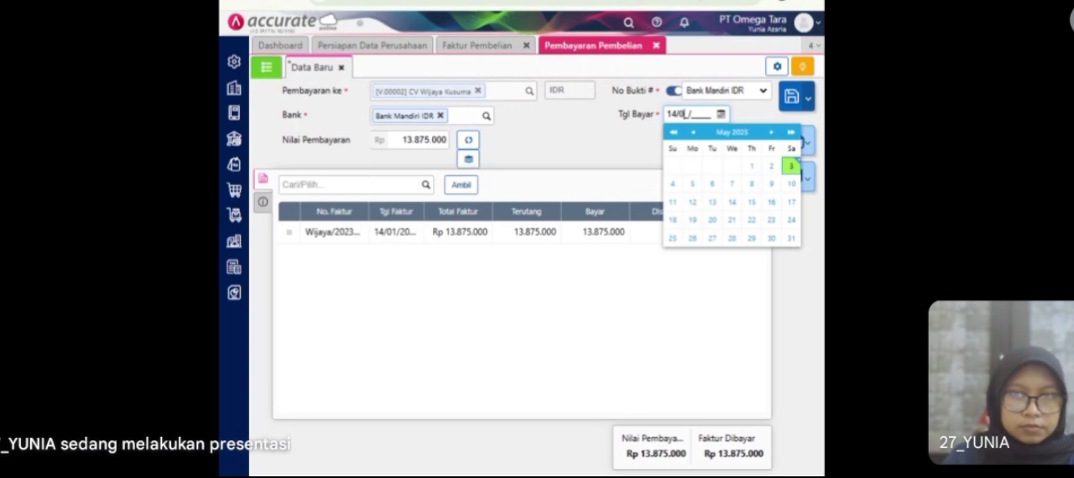
{"action": "type", "text": "1/2023"}
{"action": "left_click", "coordinate": [646, 136]}
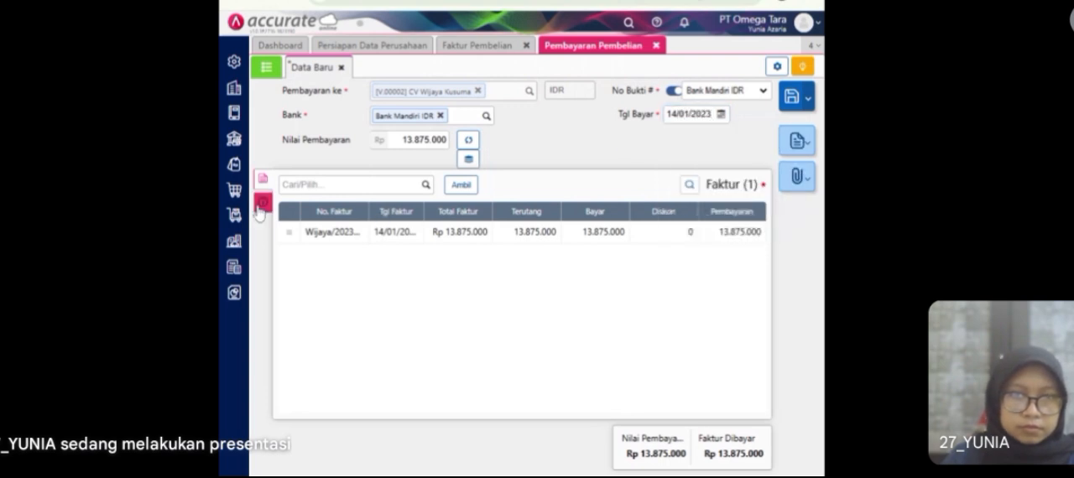
Step: Set the payment method to Transfer Bank and save the payment, closing the invoice and payment forms
{"action": "left_click", "coordinate": [263, 206]}
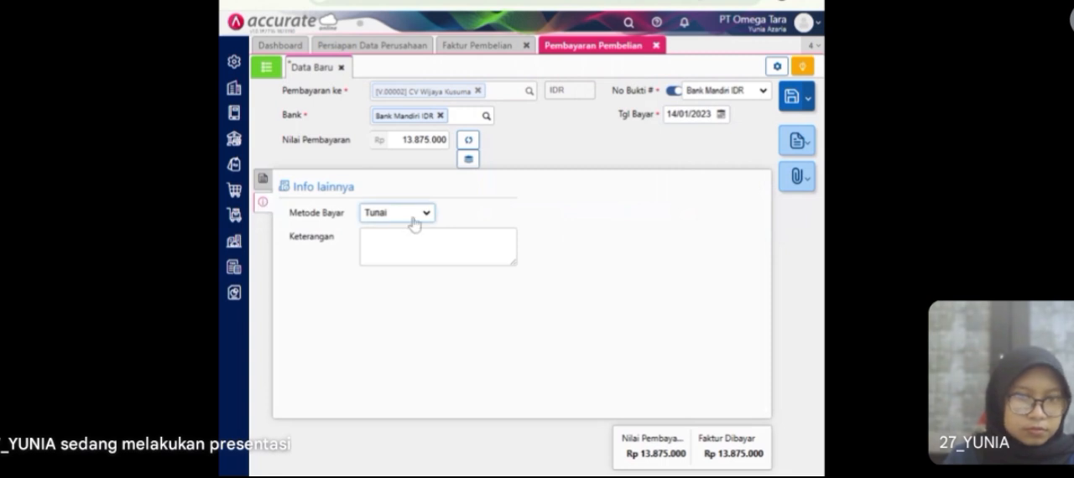
{"action": "left_click", "coordinate": [406, 270]}
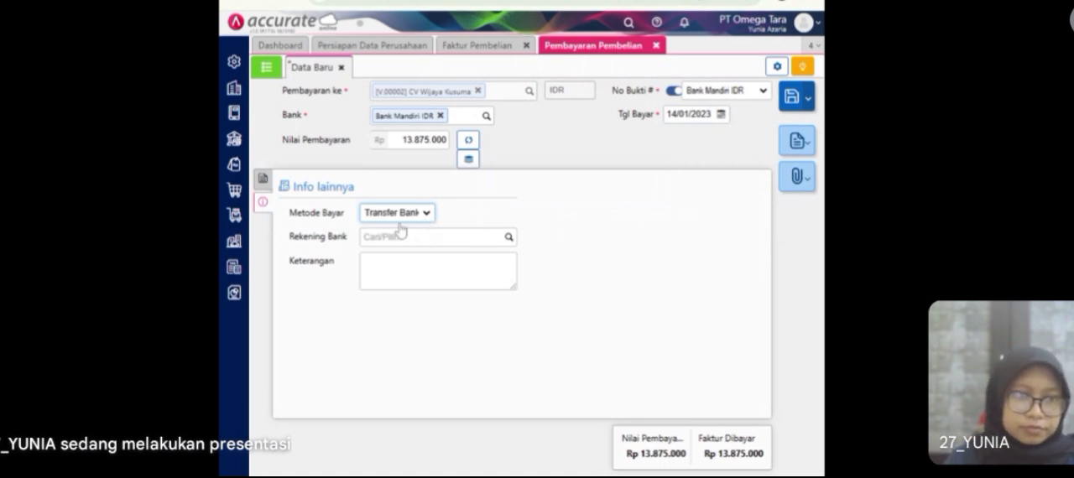
{"action": "left_click", "coordinate": [263, 178]}
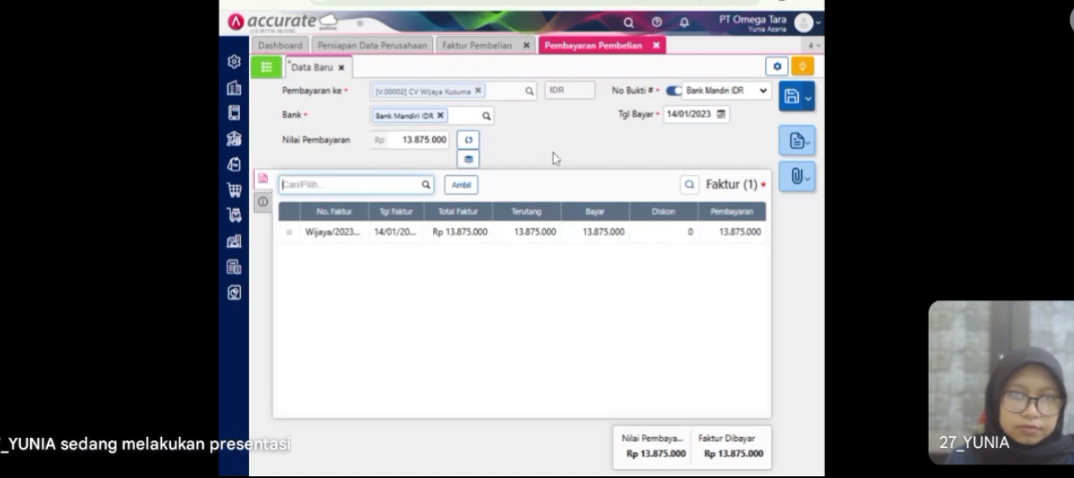
{"action": "left_click", "coordinate": [794, 97]}
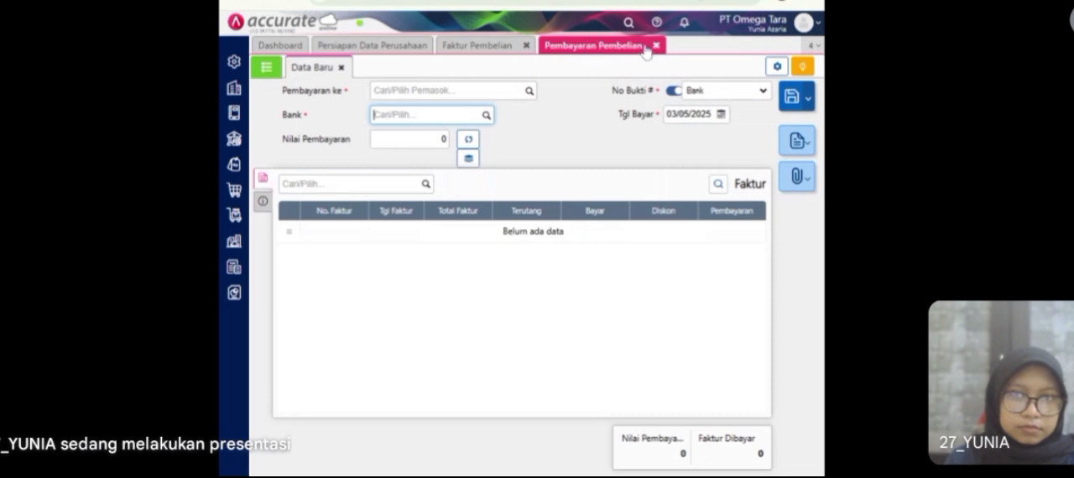
{"action": "left_click", "coordinate": [527, 46]}
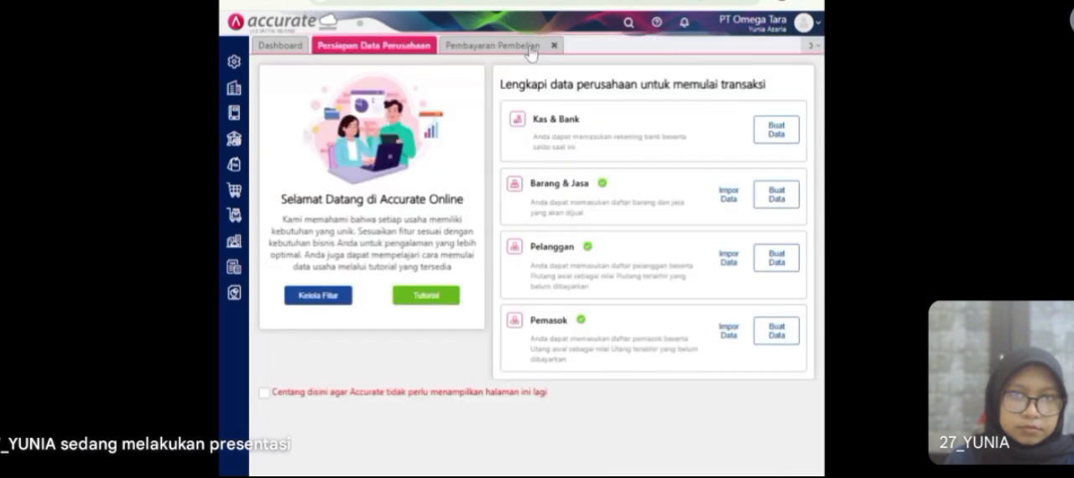
{"action": "left_click", "coordinate": [550, 46]}
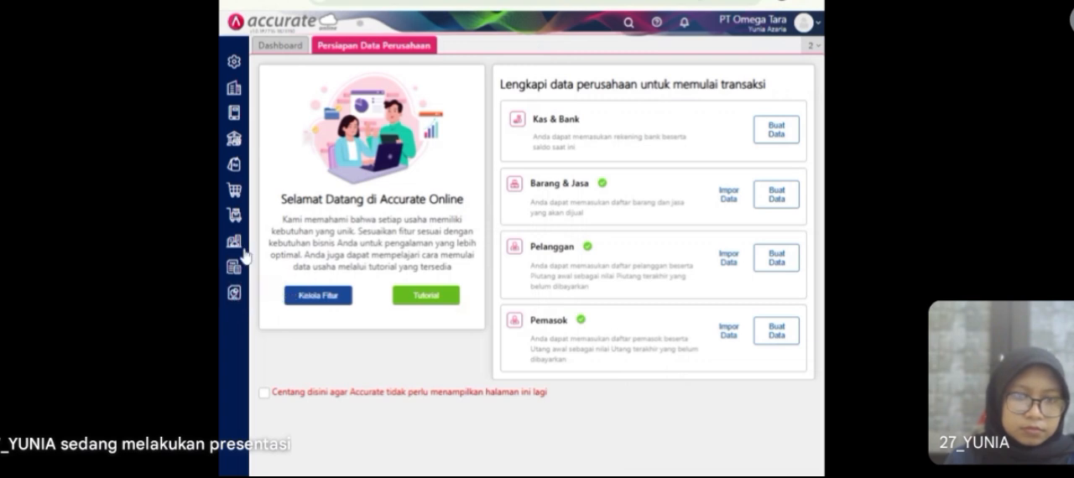
Step: Start a new goods receipt (Penerimaan Barang) with CV Wijaya Kusuma as the supplier
{"action": "left_click", "coordinate": [236, 193]}
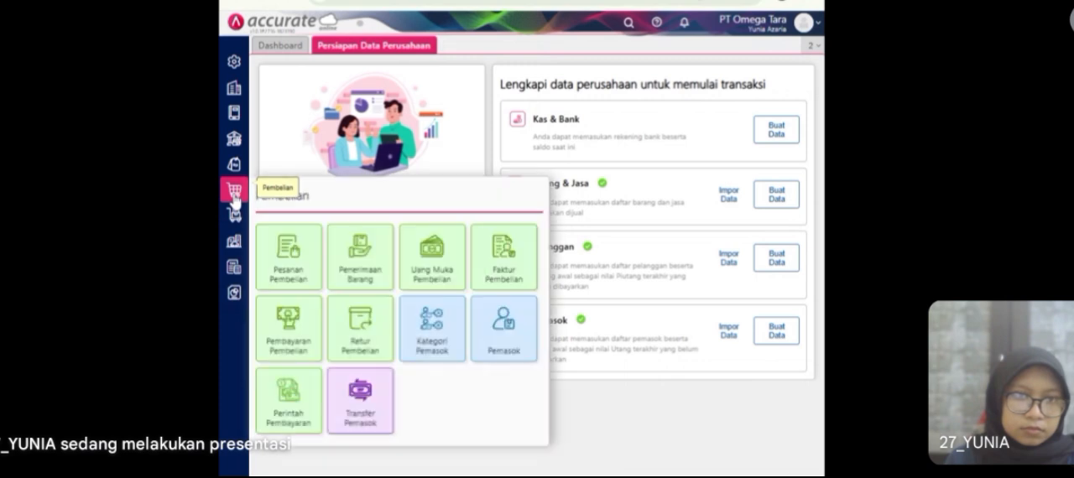
{"action": "left_click", "coordinate": [373, 280]}
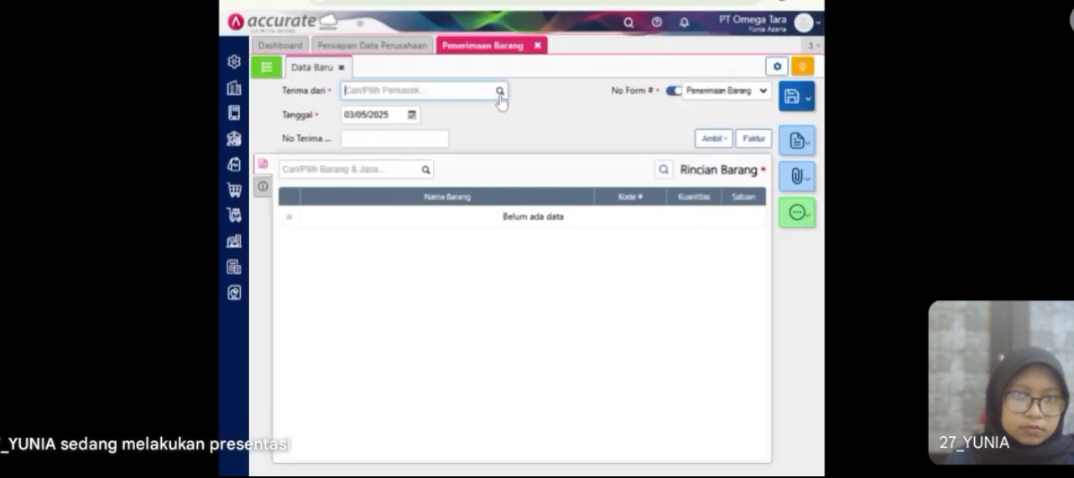
{"action": "type", "text": "wi"}
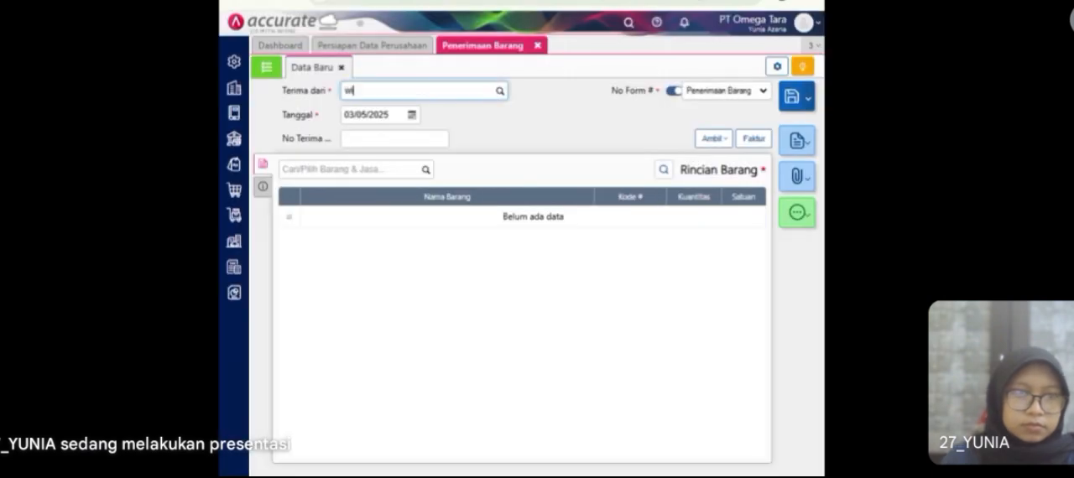
{"action": "type", "text": "jay"}
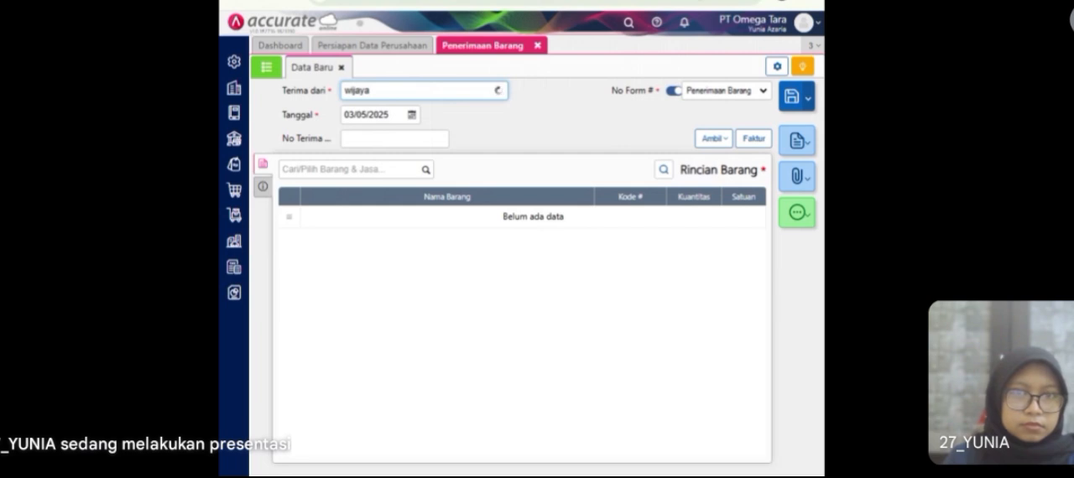
{"action": "type", "text": "a"}
{"action": "left_click", "coordinate": [441, 123]}
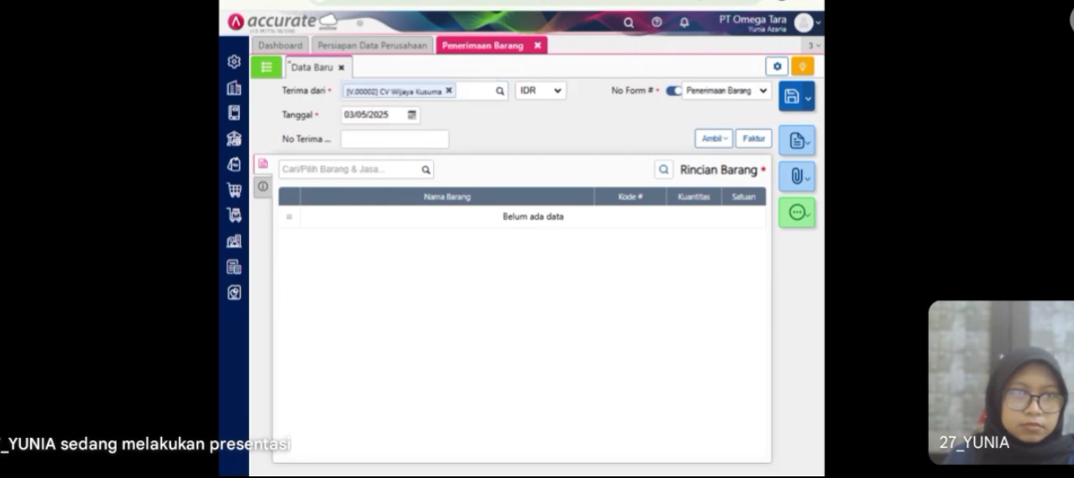
Step: Date the goods receipt 15/01/2023 and set its receipt number (No Terima) to SJ1010
{"action": "key", "text": "Tab"}
{"action": "type", "text": "15/01/2023"}
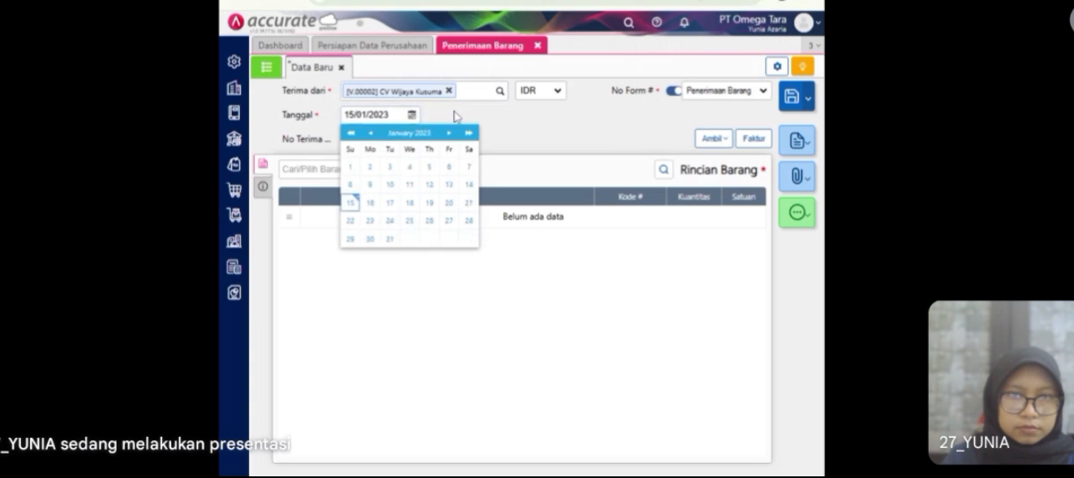
{"action": "left_click", "coordinate": [452, 120]}
{"action": "left_click", "coordinate": [393, 140]}
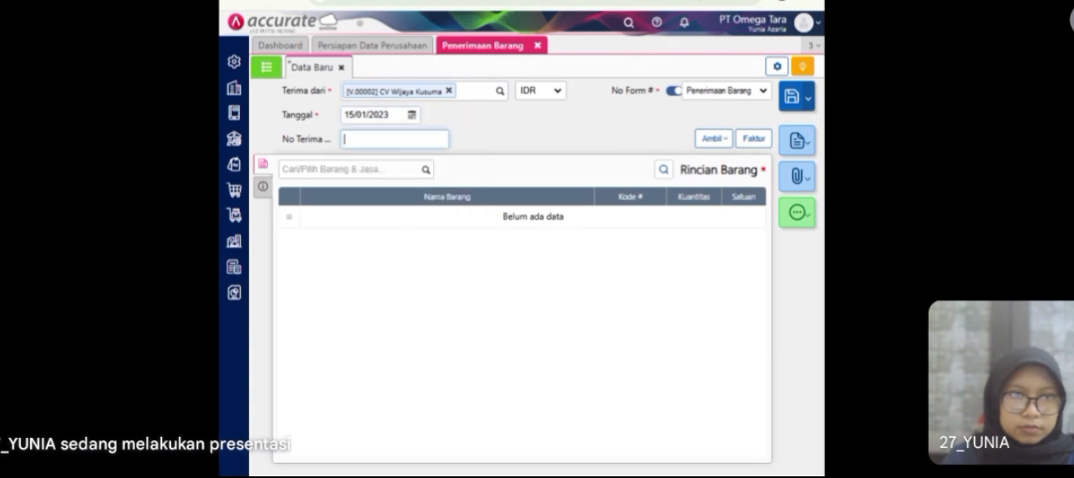
{"action": "type", "text": "SJ"}
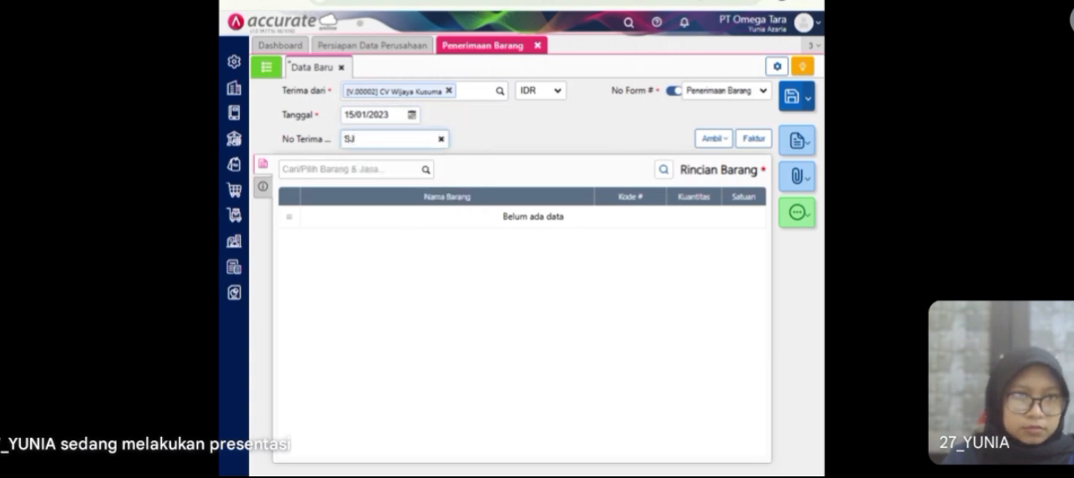
{"action": "type", "text": "1010"}
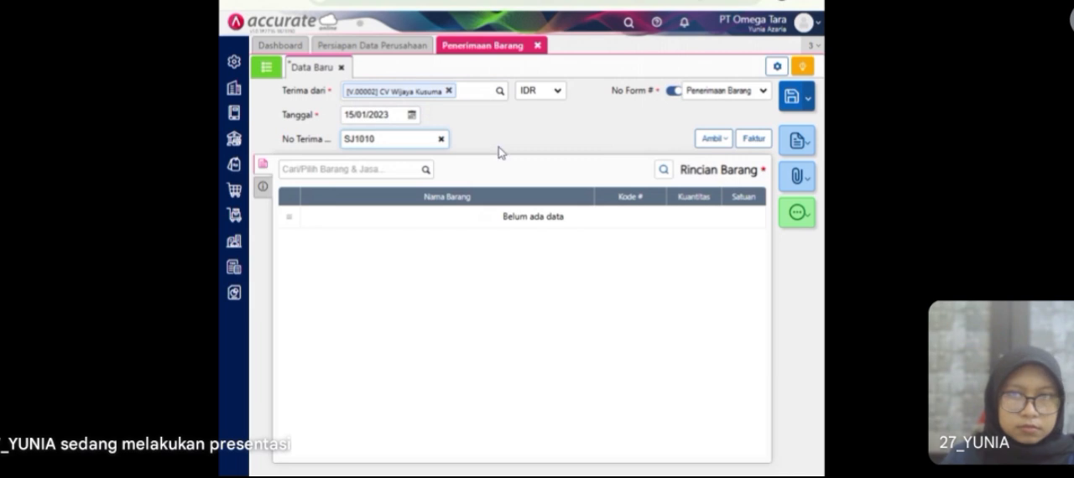
Step: Copy the Blouse and Flat Shoes items into the goods receipt from the advance bill (Tagihan Dimuka) dated 14/01/2023
{"action": "left_click", "coordinate": [713, 138]}
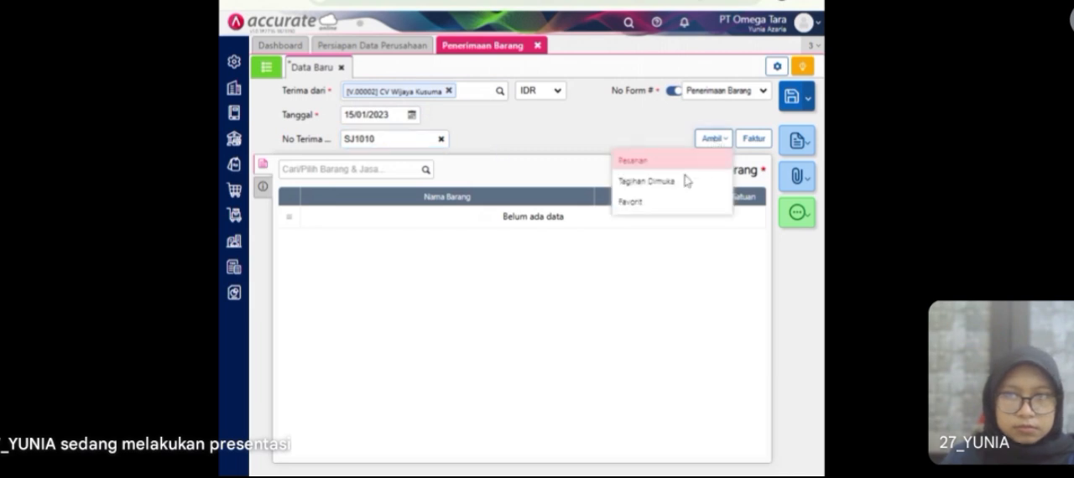
{"action": "left_click", "coordinate": [681, 186]}
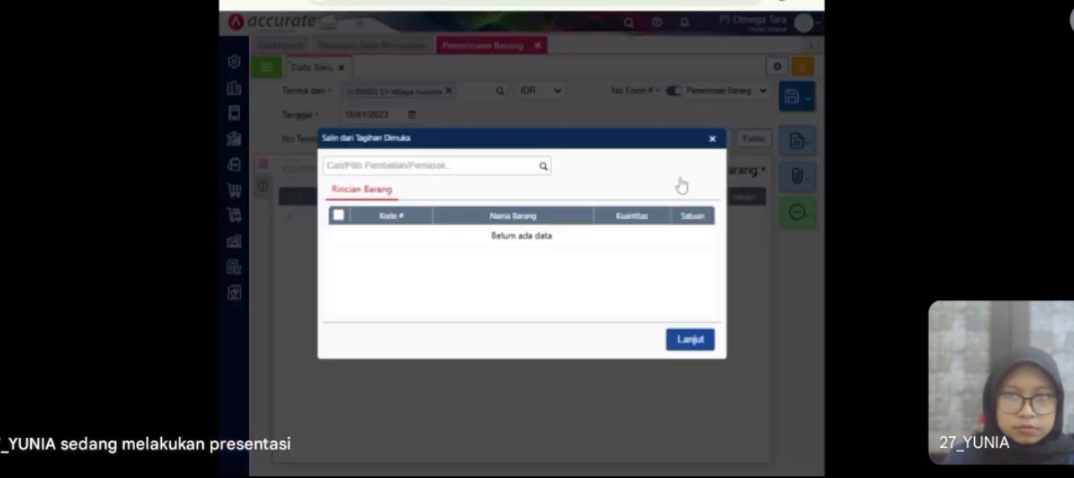
{"action": "left_click", "coordinate": [541, 168]}
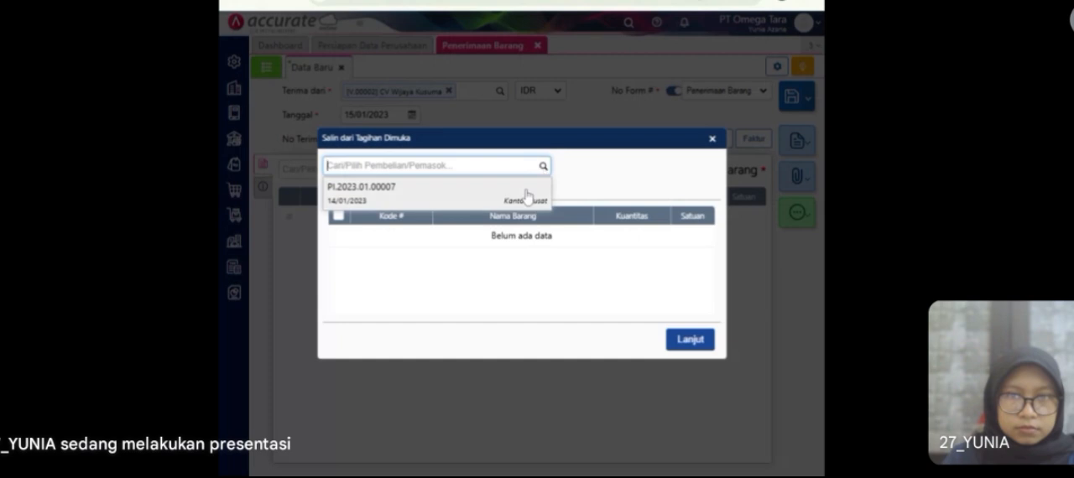
{"action": "left_click", "coordinate": [526, 196]}
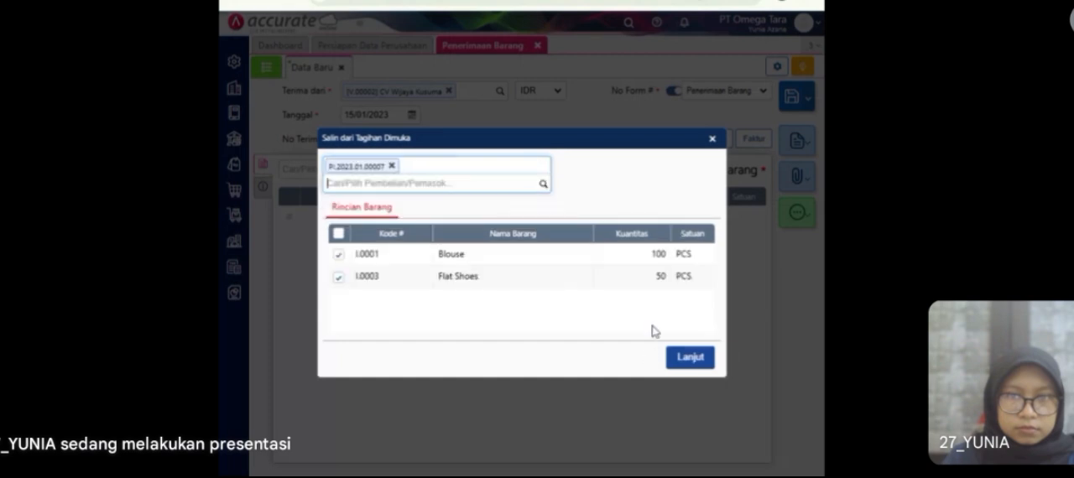
{"action": "left_click", "coordinate": [685, 358]}
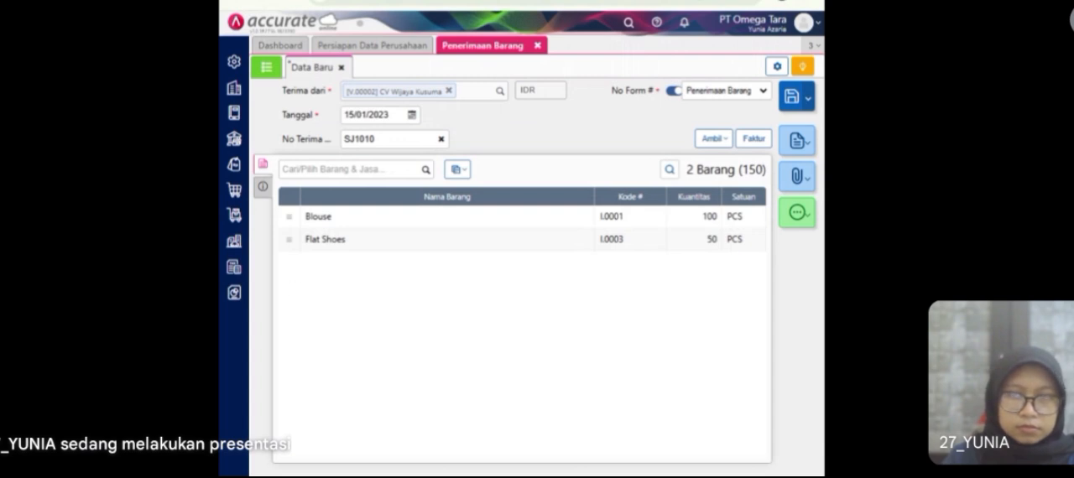
Step: Set the goods receipt's shipping method (Pengiriman) to Mobil Box and its ship date (Tgl Kirim) to 15/01/2023
{"action": "left_click", "coordinate": [263, 186]}
{"action": "left_click", "coordinate": [446, 230]}
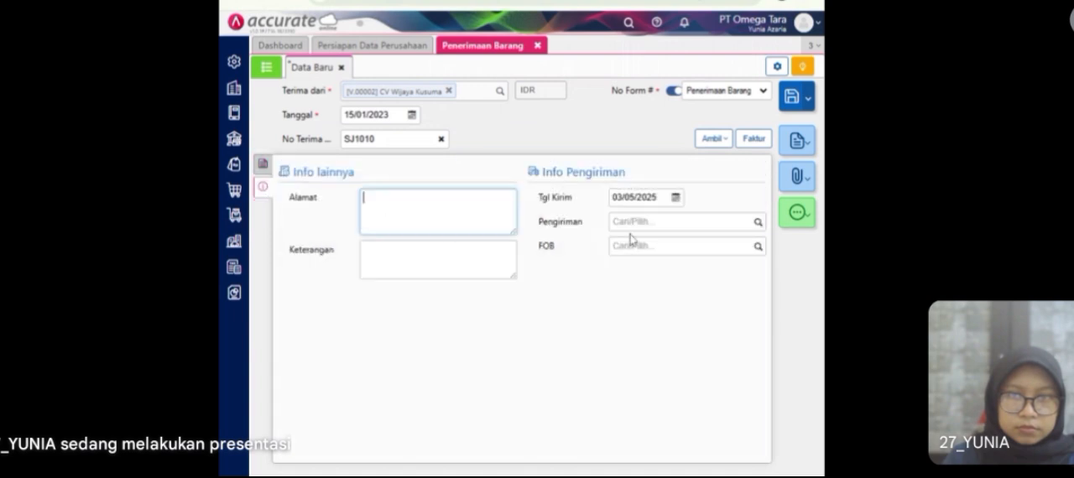
{"action": "left_click", "coordinate": [756, 223]}
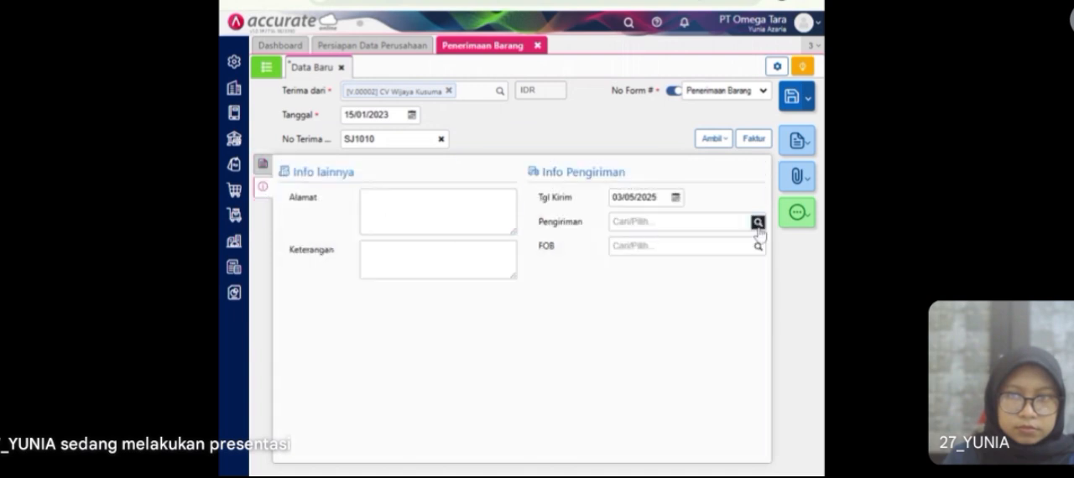
{"action": "left_click", "coordinate": [688, 245]}
{"action": "left_click", "coordinate": [658, 197]}
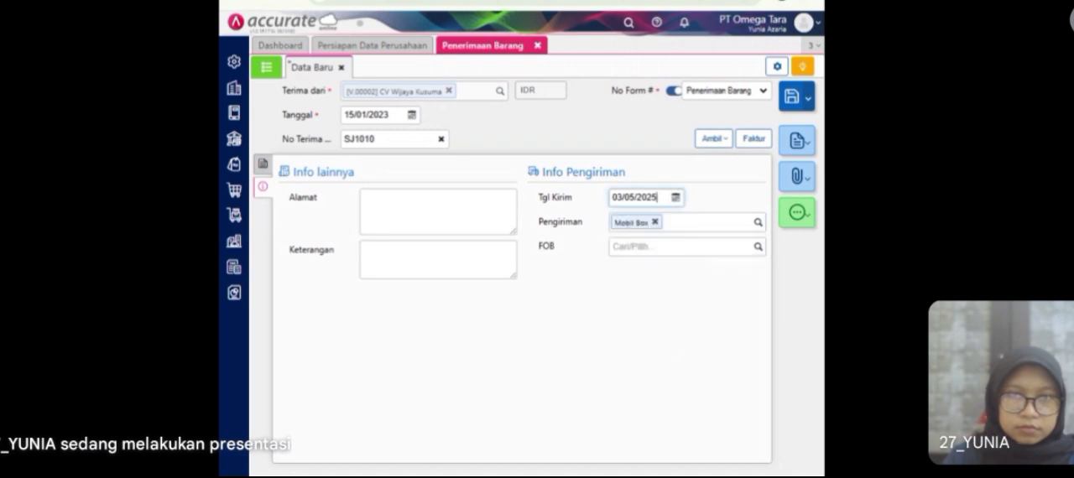
{"action": "type", "text": "15/01/2023"}
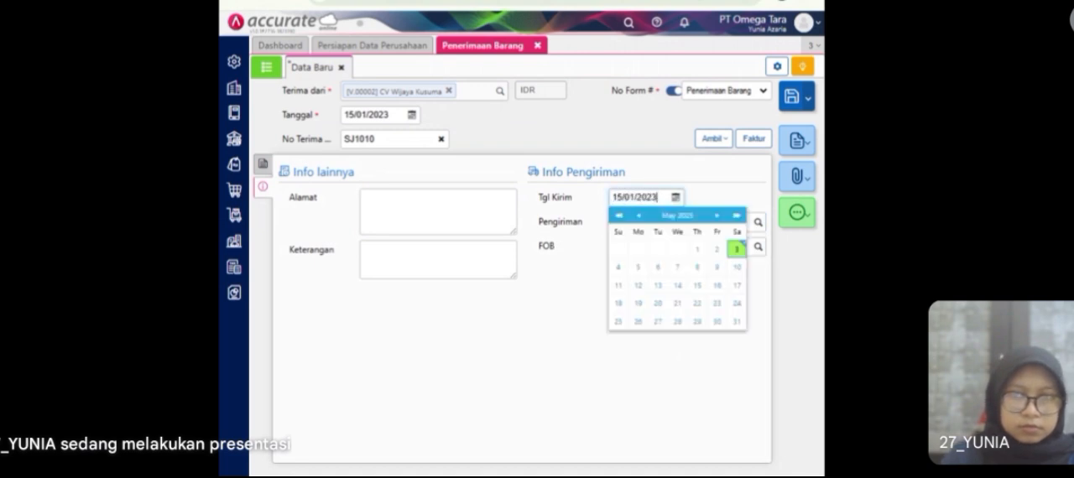
{"action": "left_click", "coordinate": [705, 205]}
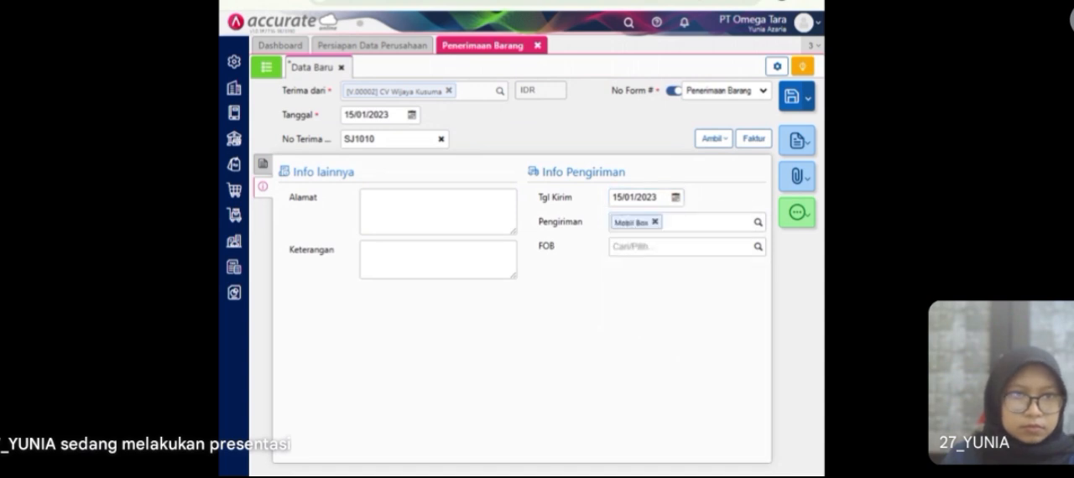
Step: Change the warehouse (Gudang) of all received items to Store, and save and close the goods receipt
{"action": "left_click", "coordinate": [262, 164]}
{"action": "left_click", "coordinate": [456, 170]}
{"action": "left_click", "coordinate": [454, 192]}
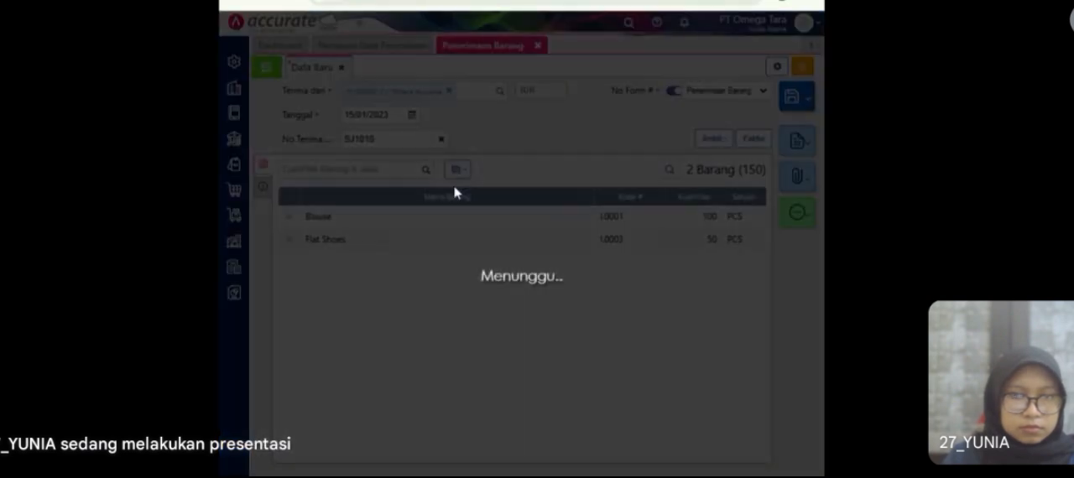
{"action": "type", "text": "ST"}
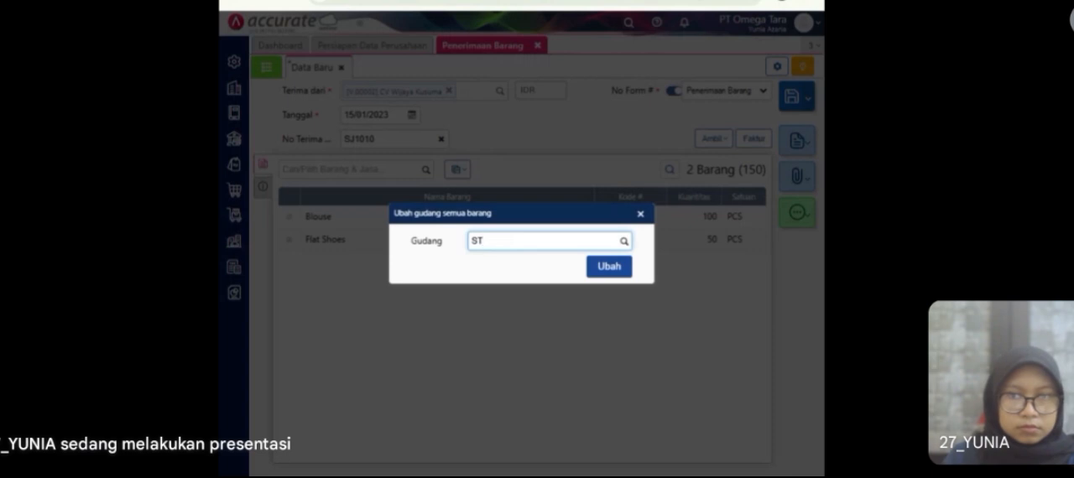
{"action": "left_click", "coordinate": [546, 266]}
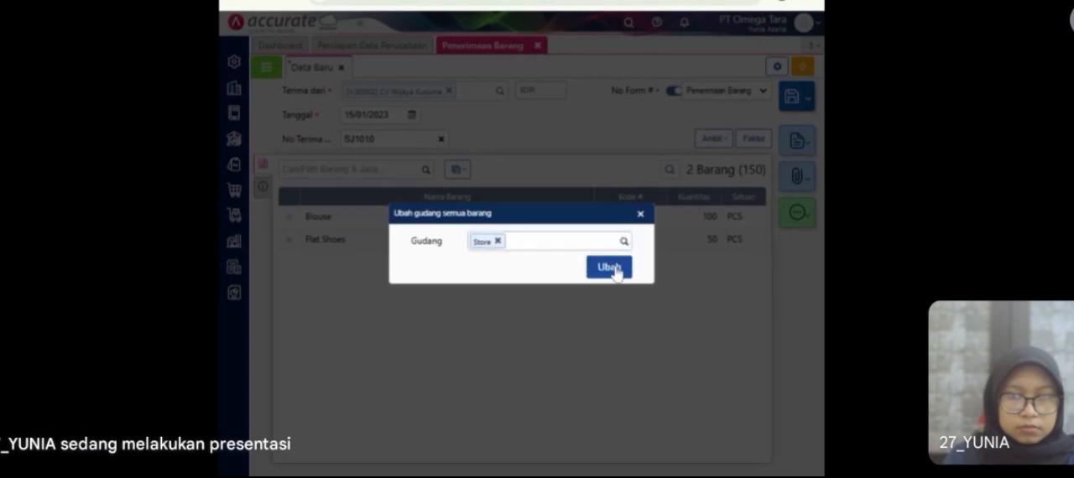
{"action": "left_click", "coordinate": [610, 268]}
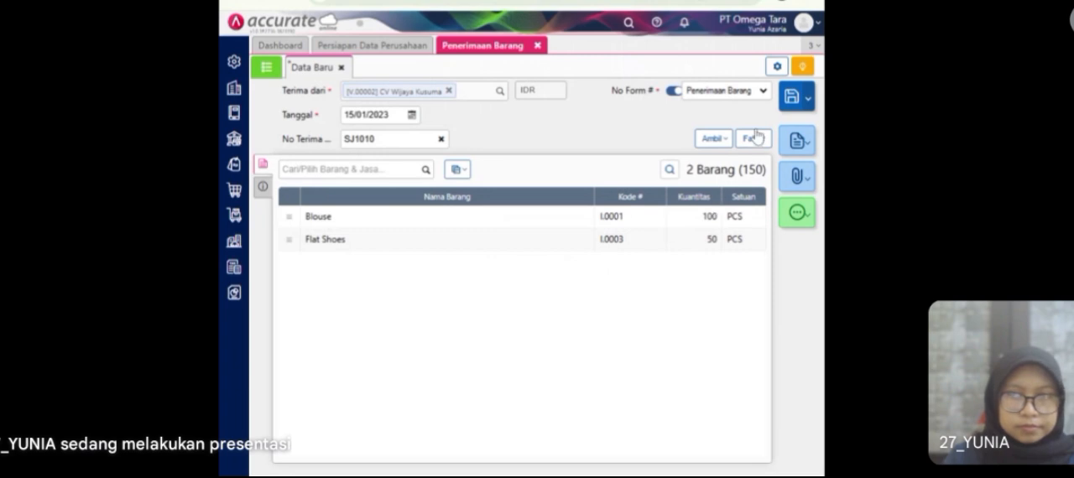
{"action": "left_click", "coordinate": [794, 99]}
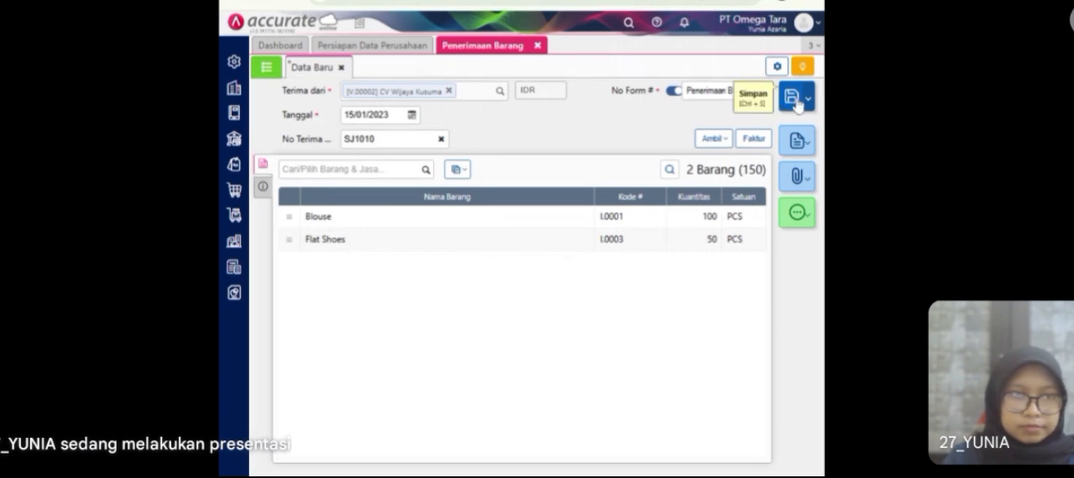
{"action": "left_click", "coordinate": [539, 46]}
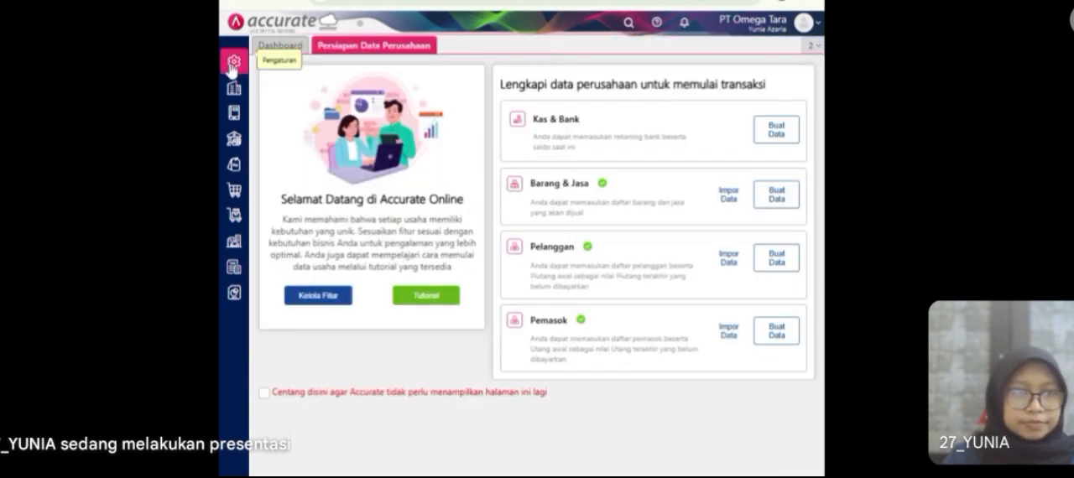
Step: Enable the Klaim Pemasok purchasing feature in the company preferences and save them
{"action": "left_click", "coordinate": [232, 67]}
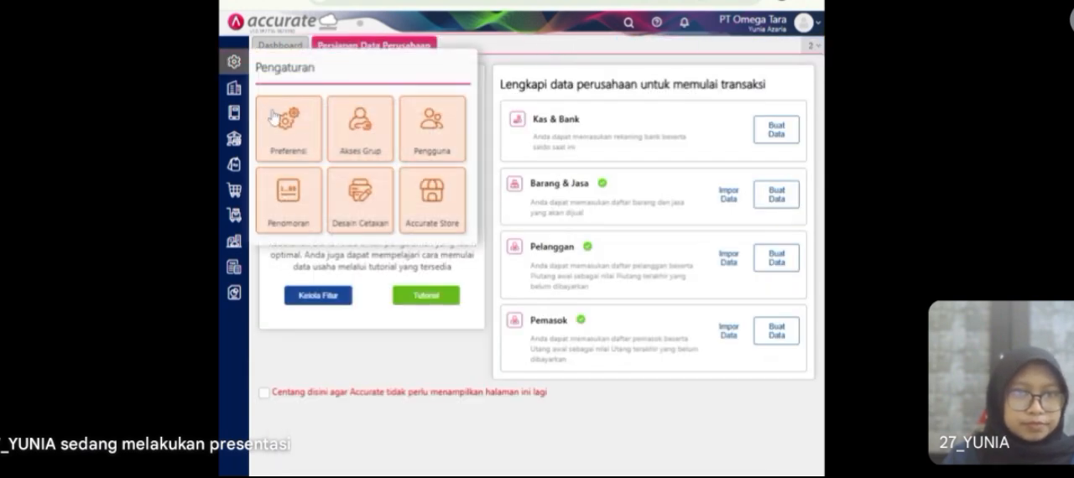
{"action": "left_click", "coordinate": [307, 148]}
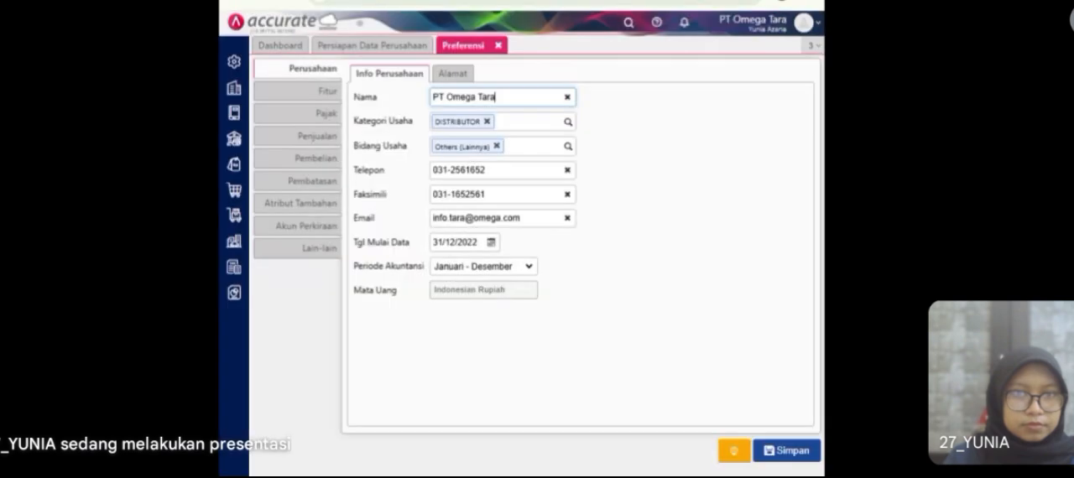
{"action": "left_click", "coordinate": [327, 90]}
{"action": "left_click", "coordinate": [492, 76]}
{"action": "left_click", "coordinate": [410, 128]}
{"action": "left_click", "coordinate": [371, 143]}
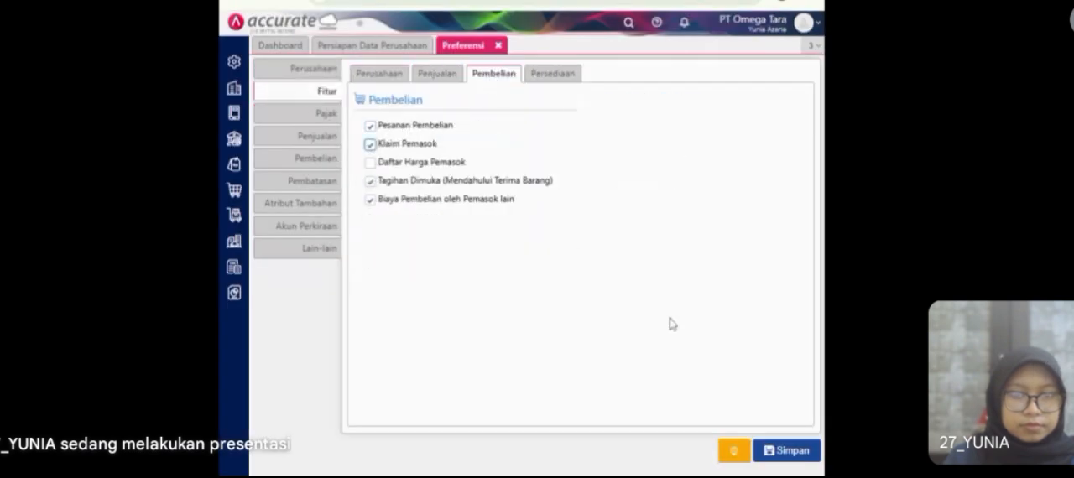
{"action": "left_click", "coordinate": [772, 451]}
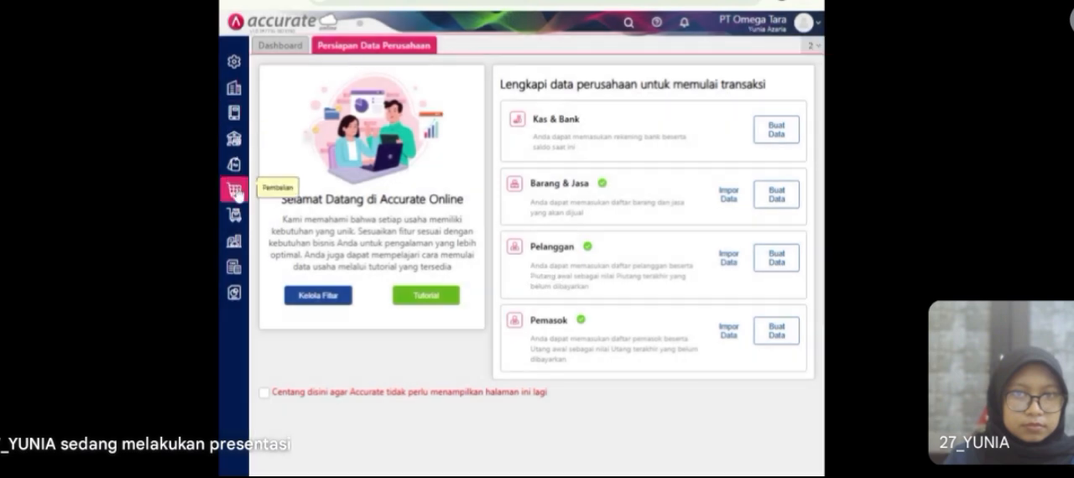
Step: Start a new supplier claim (Klaim Pemasok) of type Kirim Barang with Pemasok Umum as the supplier
{"action": "left_click", "coordinate": [235, 191]}
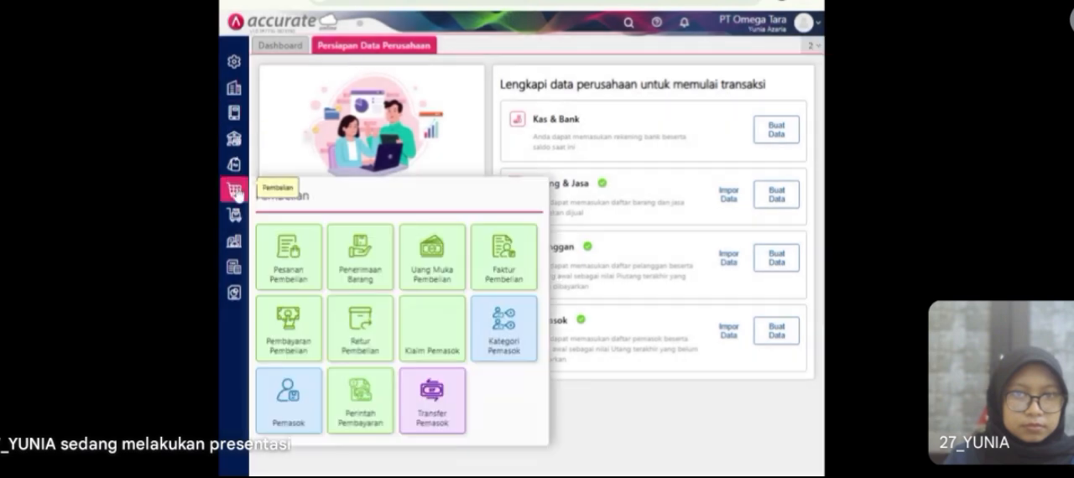
{"action": "left_click", "coordinate": [416, 342]}
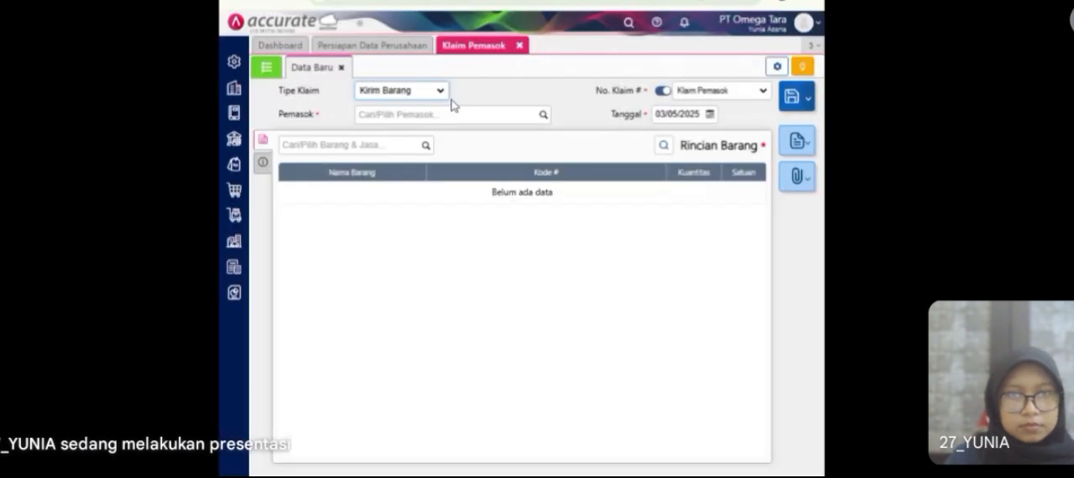
{"action": "left_click", "coordinate": [545, 118]}
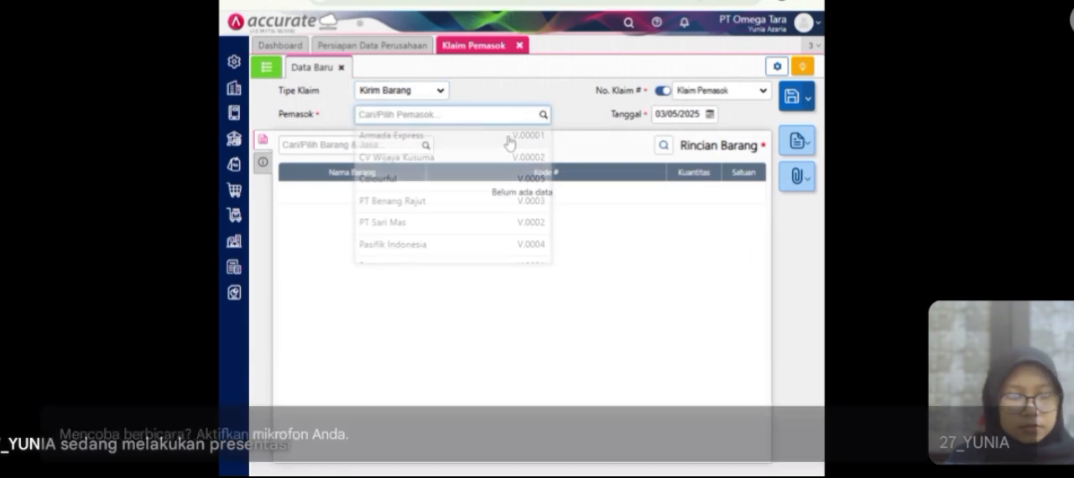
{"action": "scroll", "coordinate": [430, 236], "scroll_direction": "down", "scroll_amount": 1}
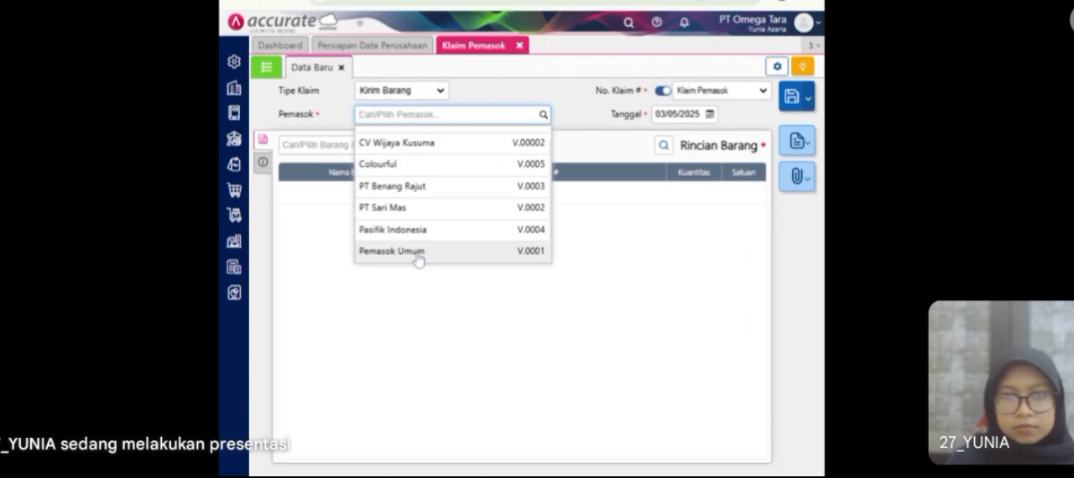
{"action": "left_click", "coordinate": [417, 254]}
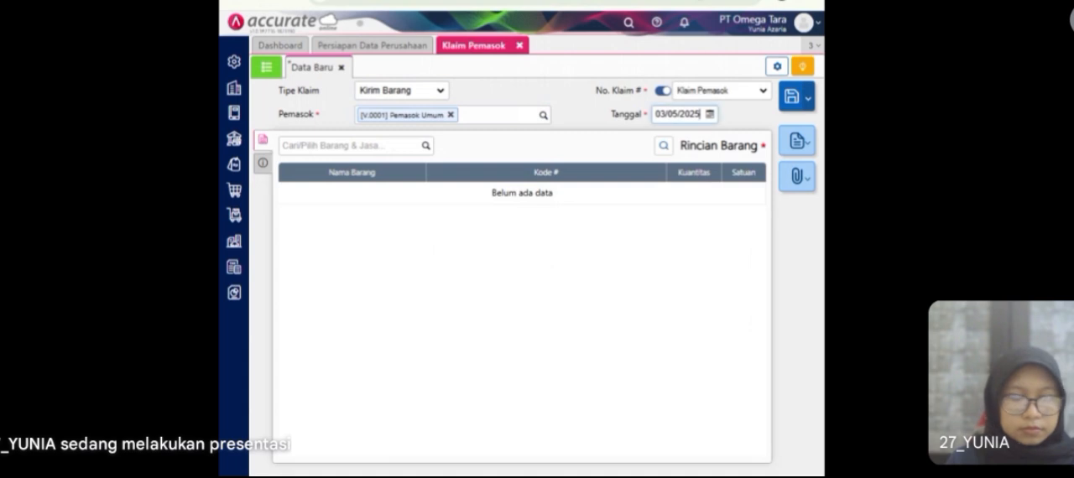
Step: Date the supplier claim 16/01/2023
{"action": "left_click", "coordinate": [676, 113]}
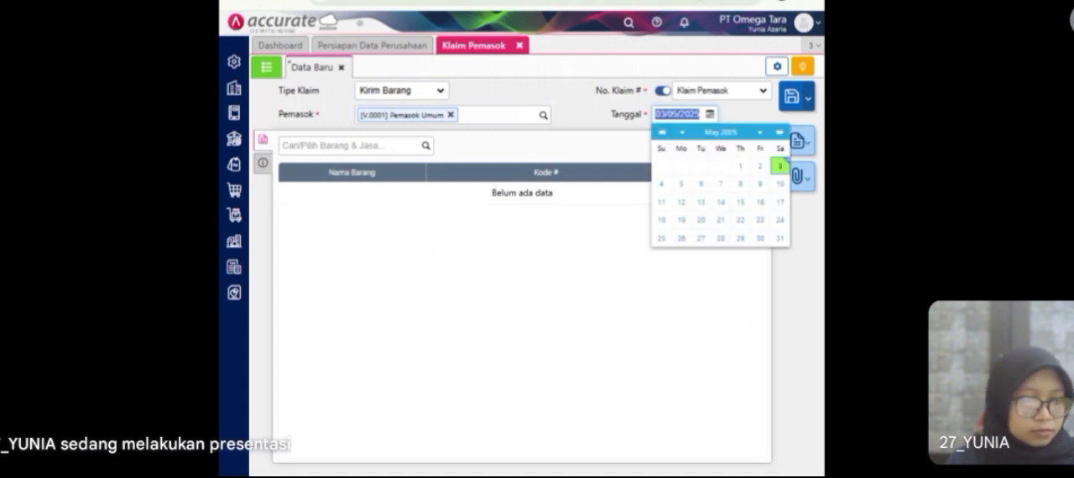
{"action": "type", "text": "1"}
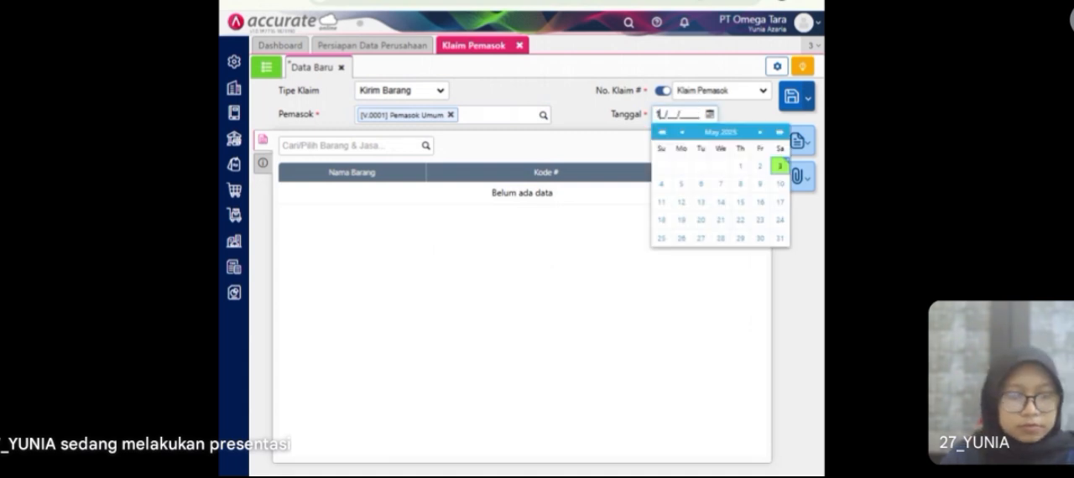
{"action": "type", "text": "6/01/2023"}
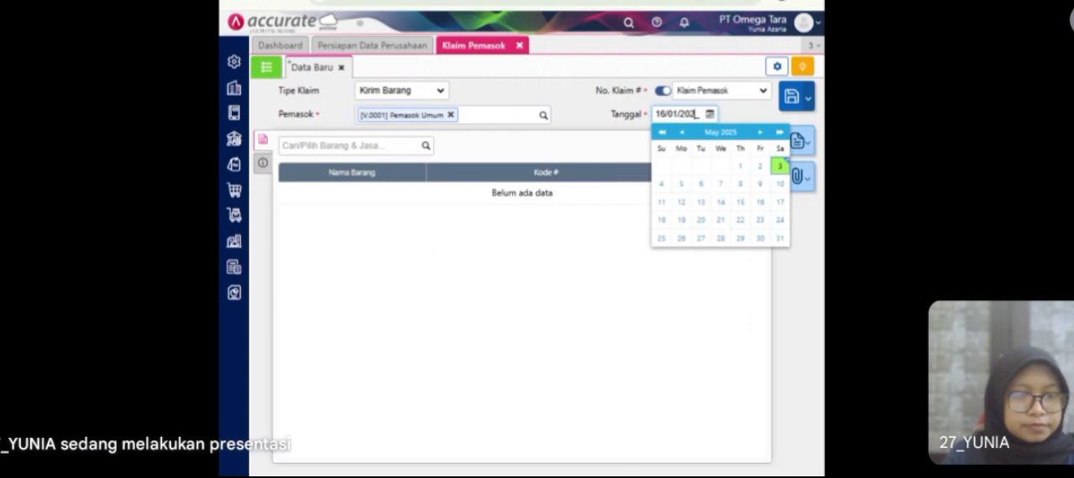
{"action": "left_click", "coordinate": [731, 121]}
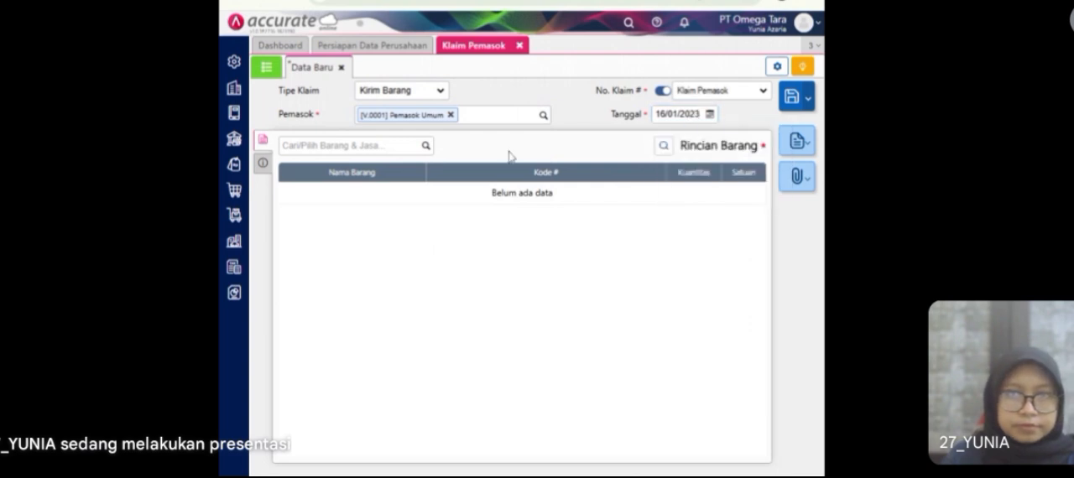
Step: Add 1 PCS of T-Shirt from the Store warehouse to the claim and open the claim's Info lainnya section
{"action": "left_click", "coordinate": [425, 147]}
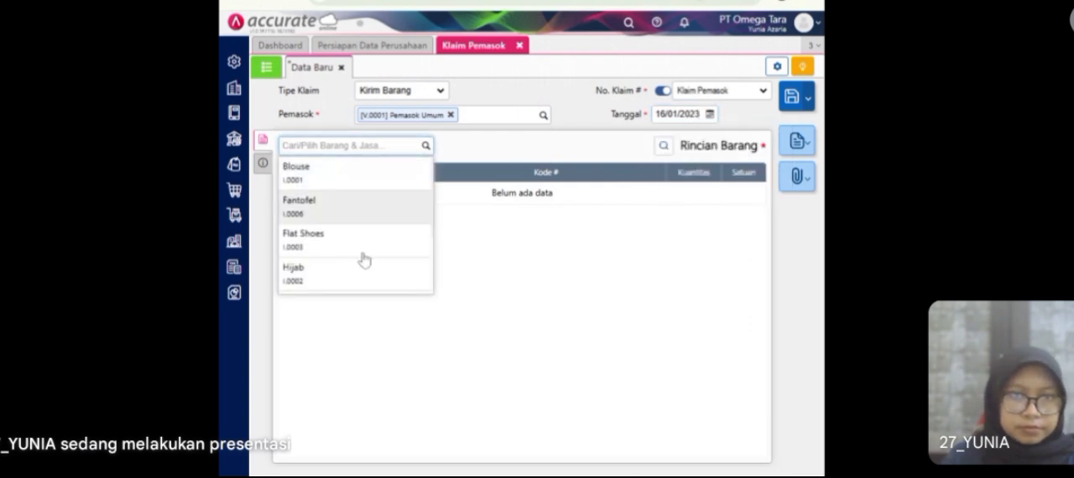
{"action": "scroll", "coordinate": [360, 260], "scroll_direction": "down", "scroll_amount": 2}
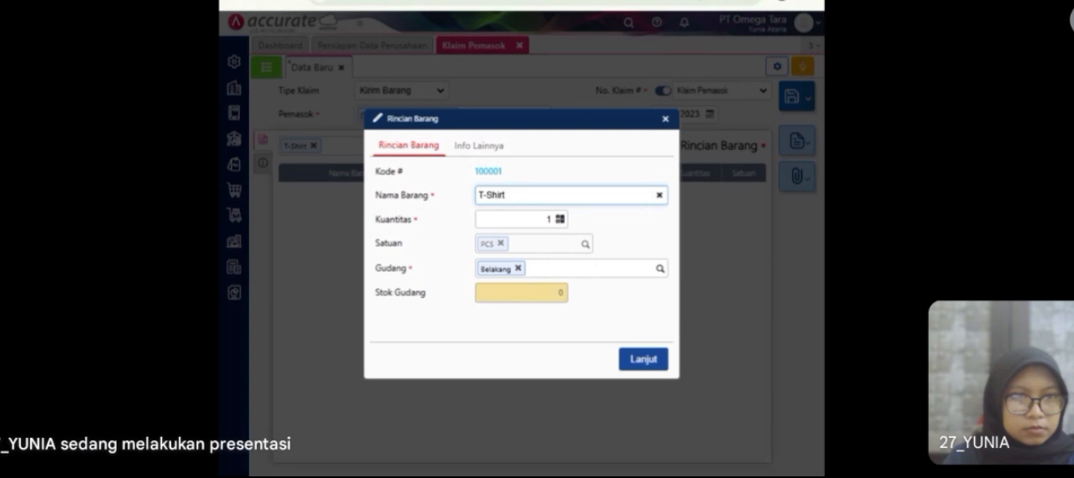
{"action": "left_click", "coordinate": [519, 269]}
{"action": "type", "text": "ST"}
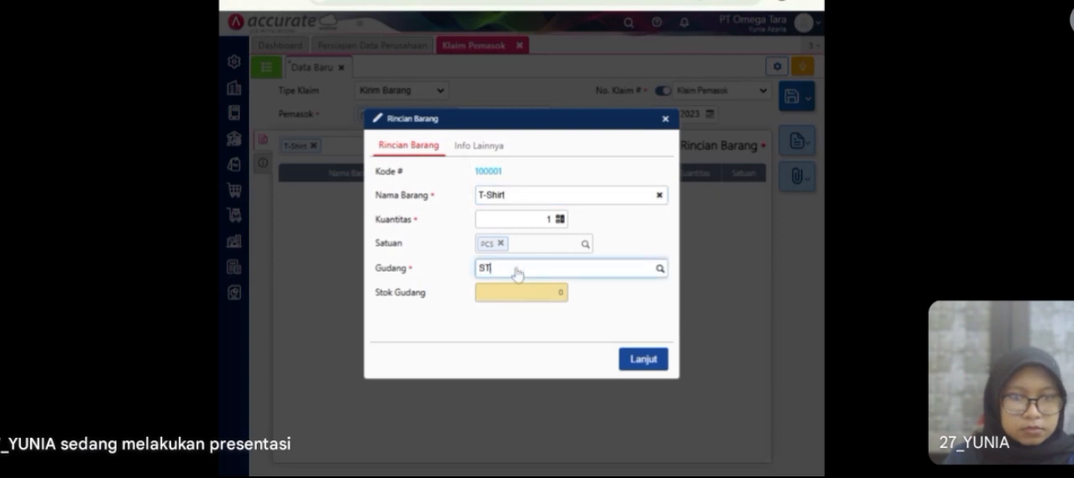
{"action": "left_click", "coordinate": [520, 292]}
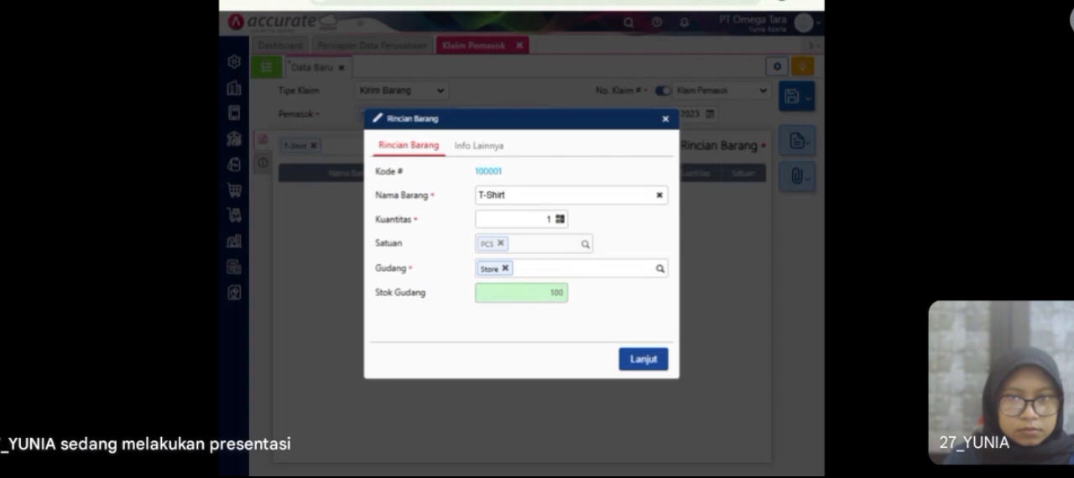
{"action": "left_click", "coordinate": [643, 360]}
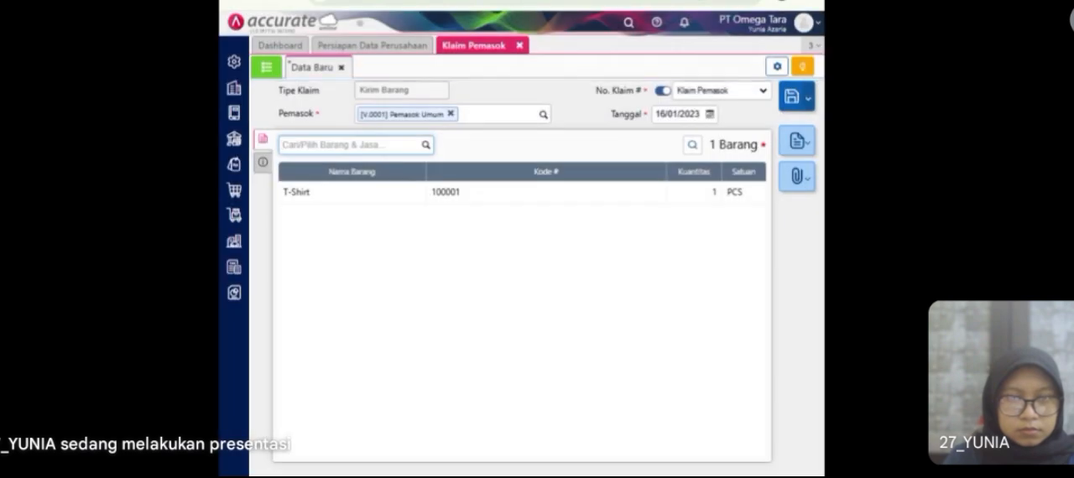
{"action": "left_click", "coordinate": [261, 163]}
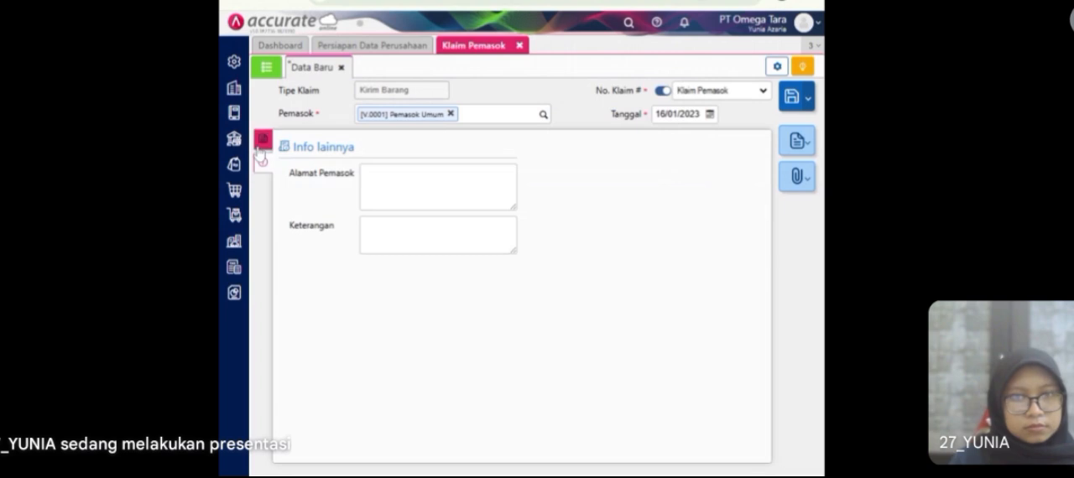
Step: Save the T-Shirt supplier claim, check it in the list of claims and close Klaim Pemasok
{"action": "left_click", "coordinate": [261, 139]}
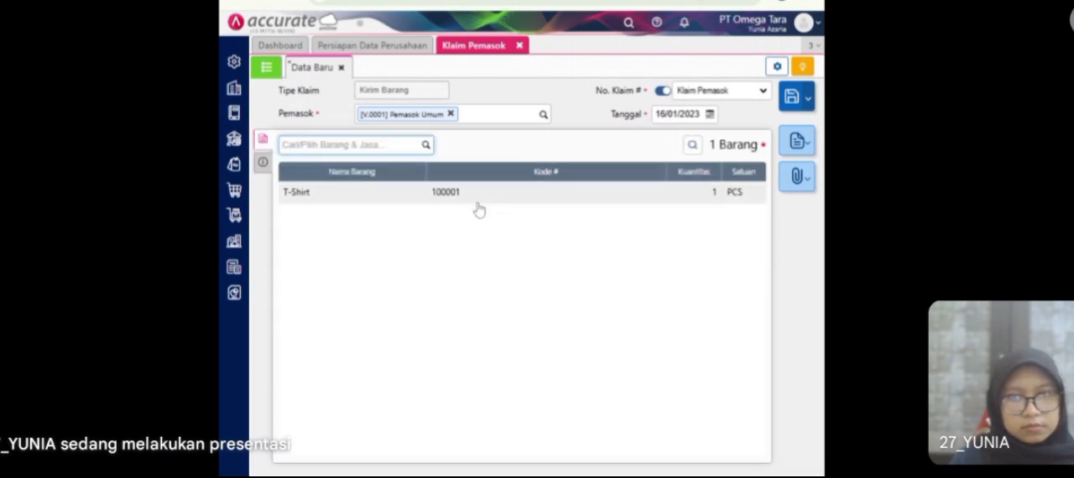
{"action": "left_click", "coordinate": [792, 99]}
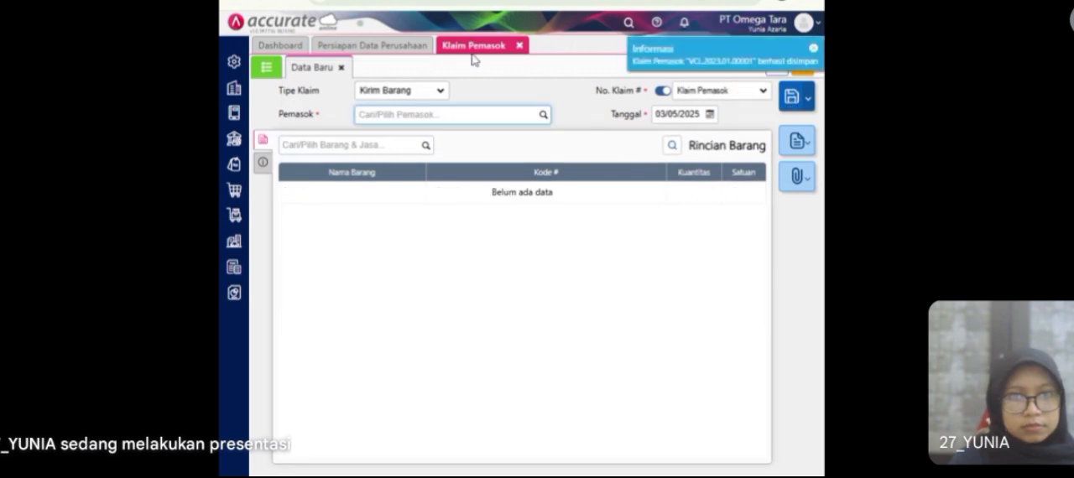
{"action": "left_click", "coordinate": [266, 69]}
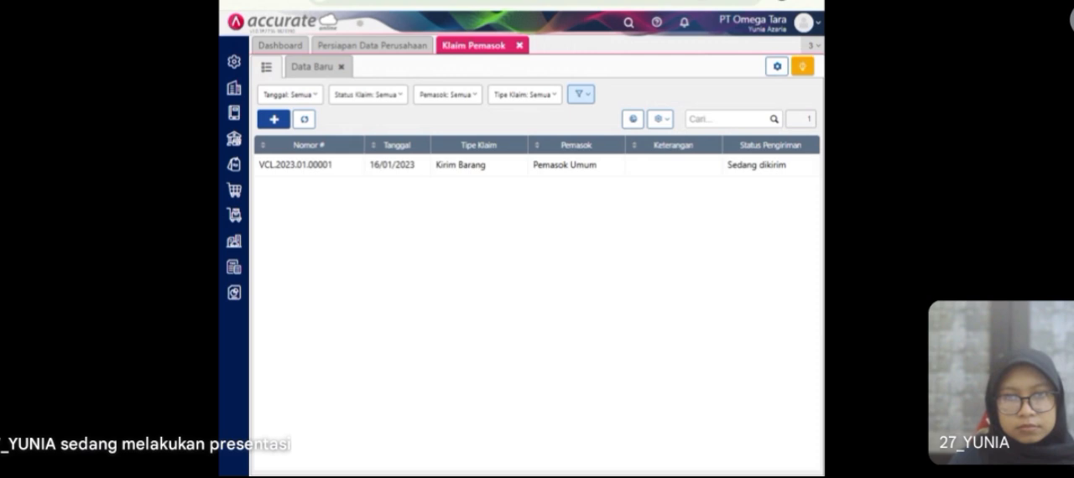
{"action": "left_click", "coordinate": [520, 45]}
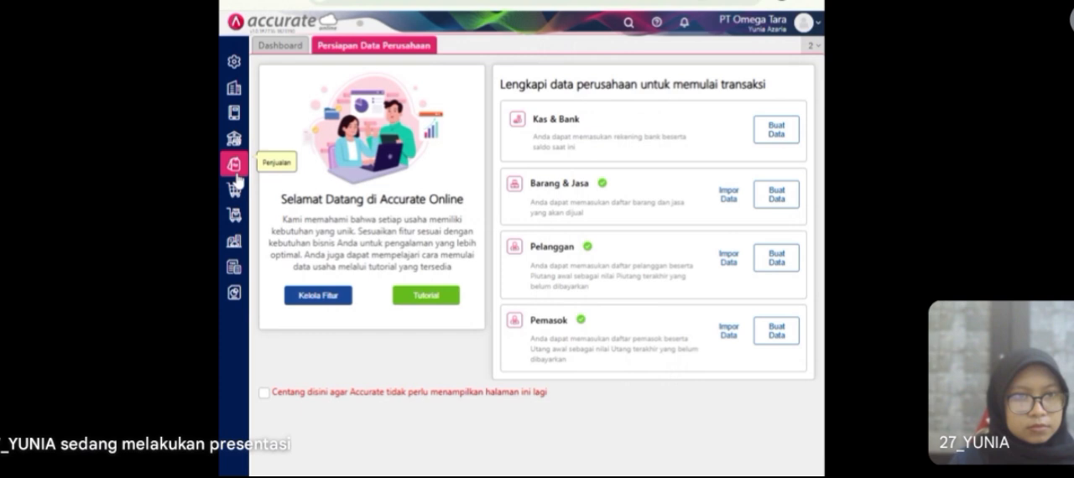
Step: Review the preferences' default accounts for sales/purchases and inventory, including the Klaim Pemasok difference account, and save the preferences
{"action": "left_click", "coordinate": [234, 61]}
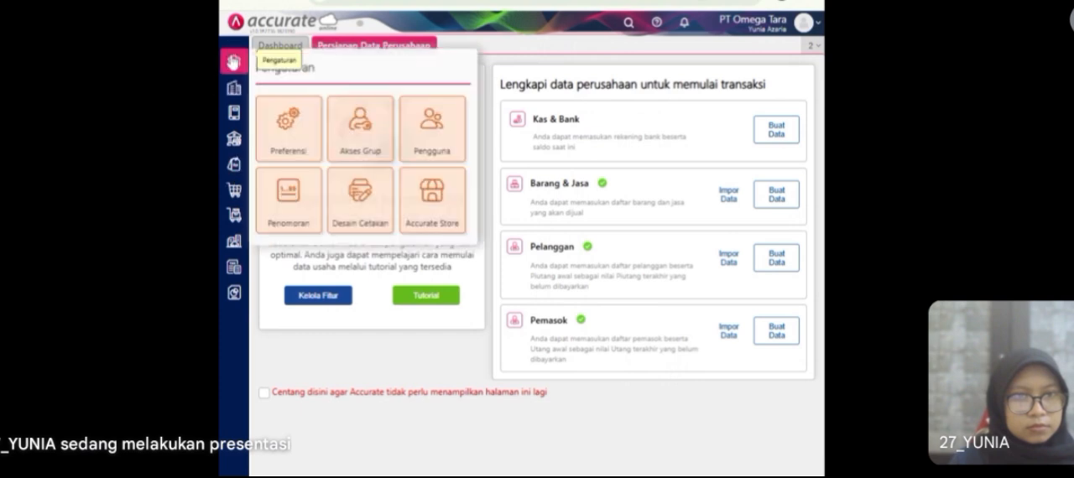
{"action": "left_click", "coordinate": [294, 134]}
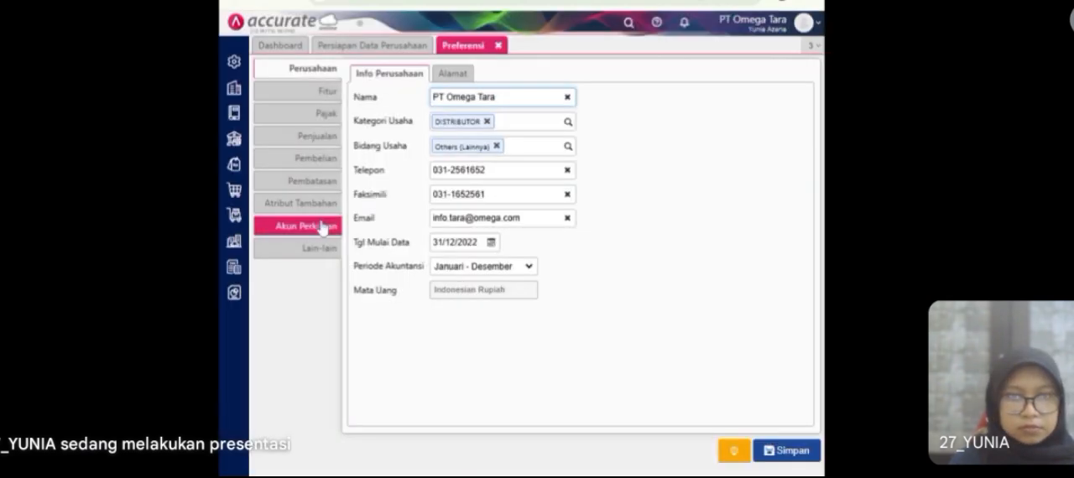
{"action": "left_click", "coordinate": [323, 226]}
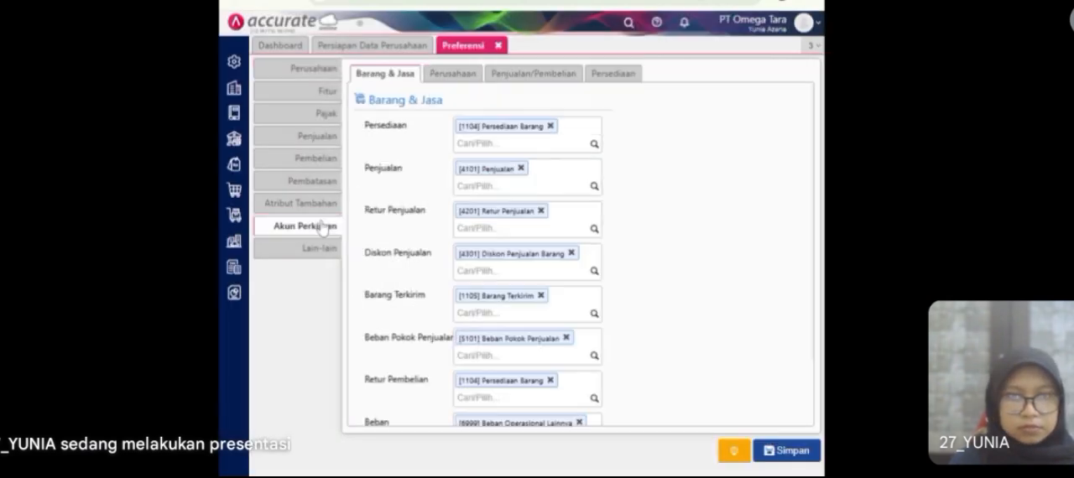
{"action": "left_click", "coordinate": [522, 73]}
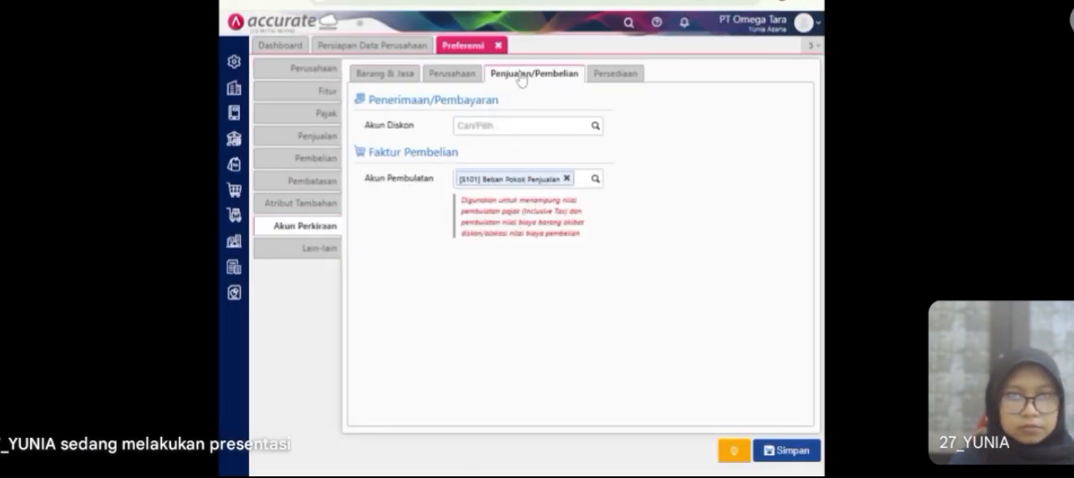
{"action": "left_click", "coordinate": [598, 77]}
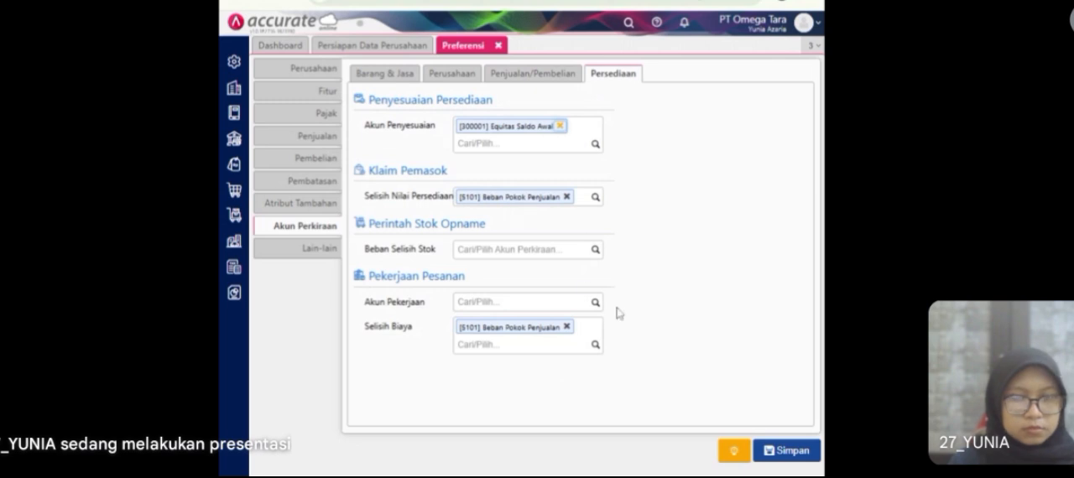
{"action": "left_click", "coordinate": [776, 453]}
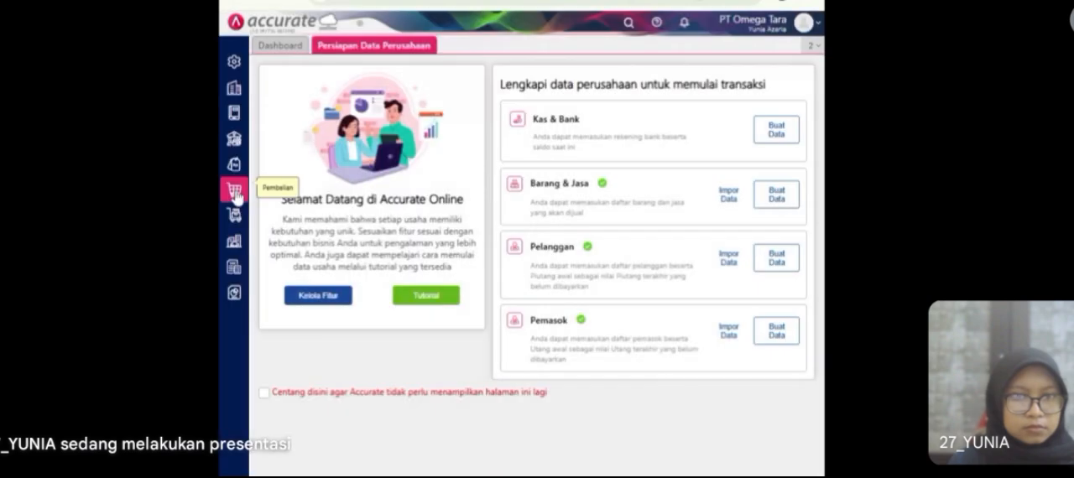
Step: Start a supplier claim of type Terima Barang, copying the T-Shirt from Pemasok Umum's claim shipment dated 16/01/2023
{"action": "left_click", "coordinate": [235, 190]}
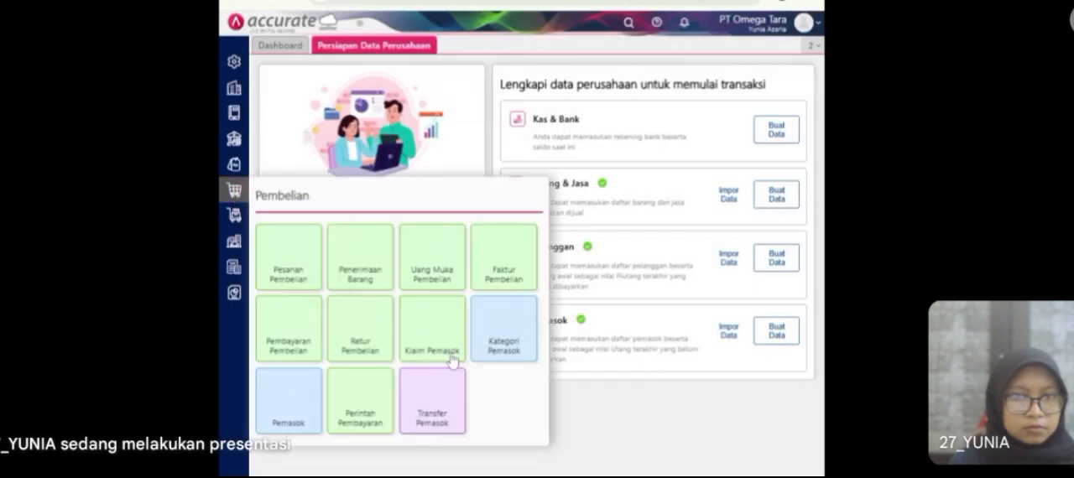
{"action": "left_click", "coordinate": [442, 350]}
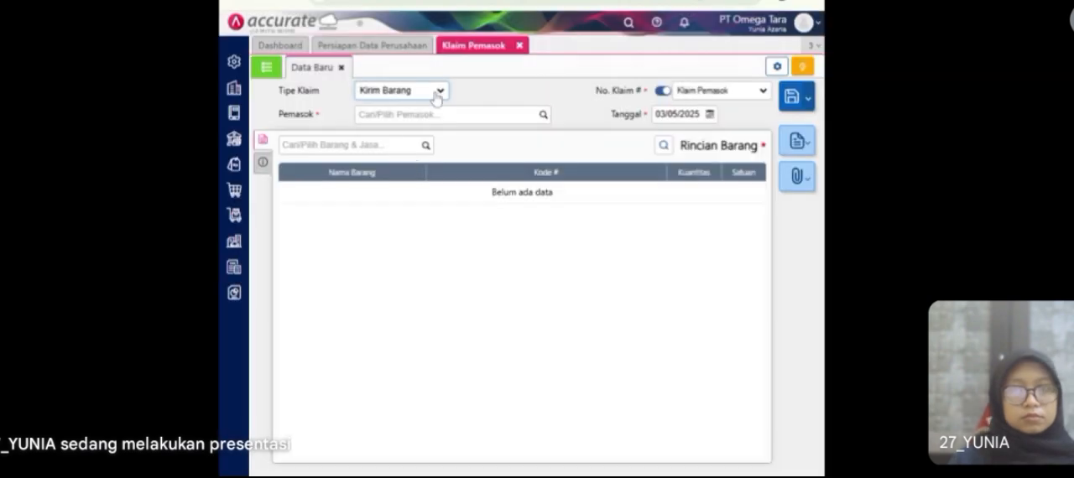
{"action": "left_click", "coordinate": [429, 107]}
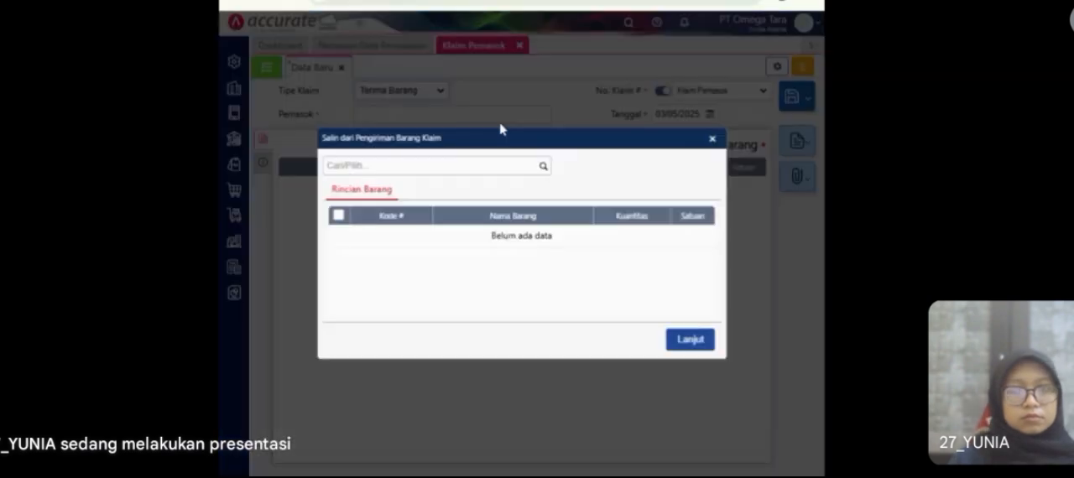
{"action": "left_click", "coordinate": [541, 168]}
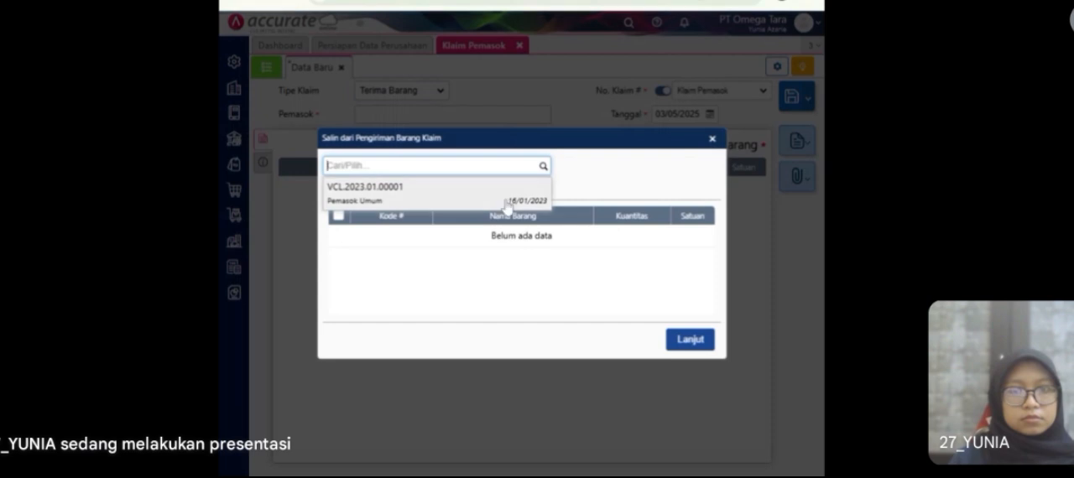
{"action": "left_click", "coordinate": [507, 206]}
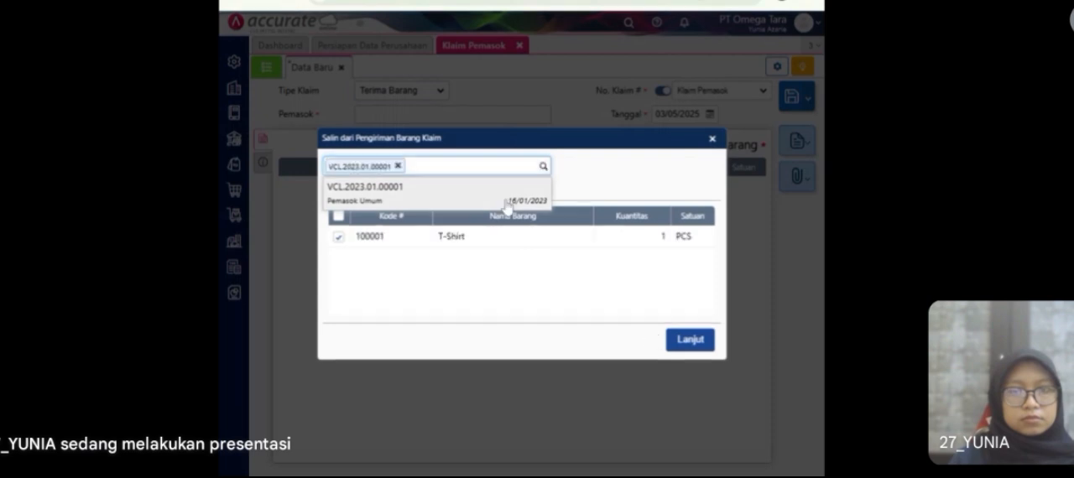
{"action": "left_click", "coordinate": [688, 344]}
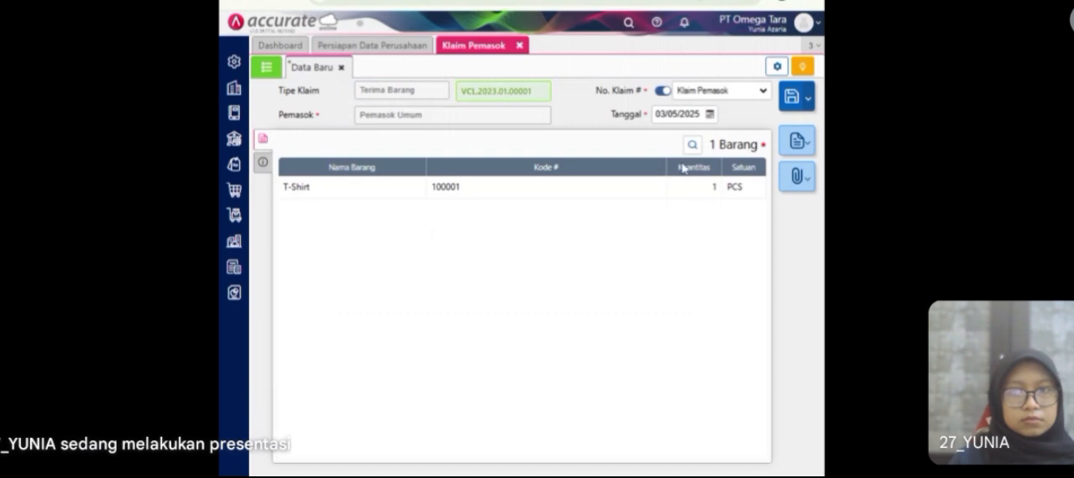
Step: Date the Terima Barang claim 17/01/2023
{"action": "left_click", "coordinate": [710, 114]}
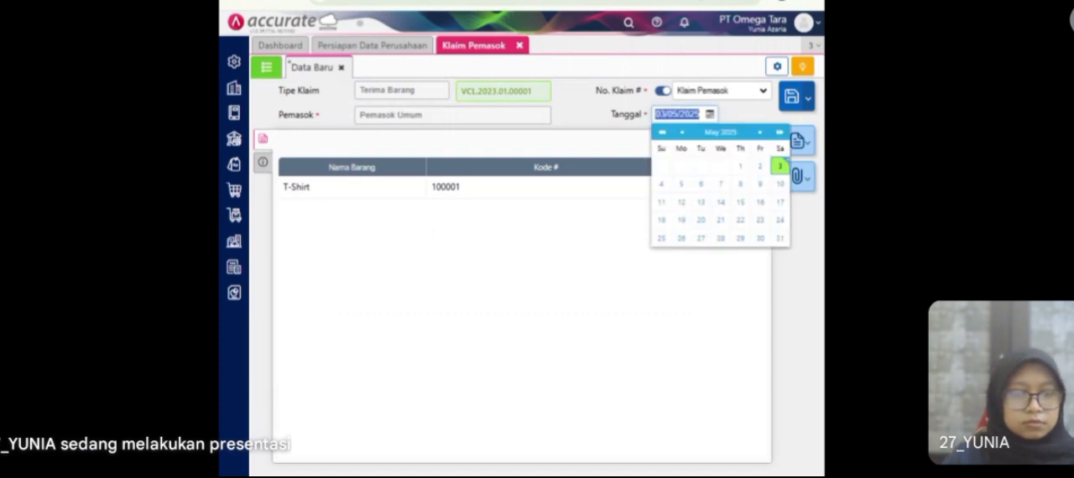
{"action": "type", "text": "17/01/2023"}
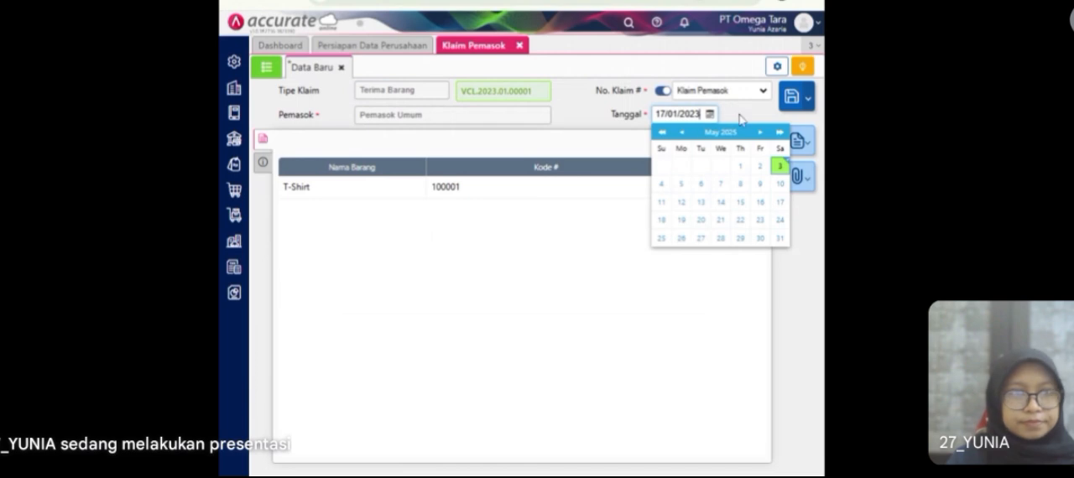
{"action": "left_click", "coordinate": [742, 120]}
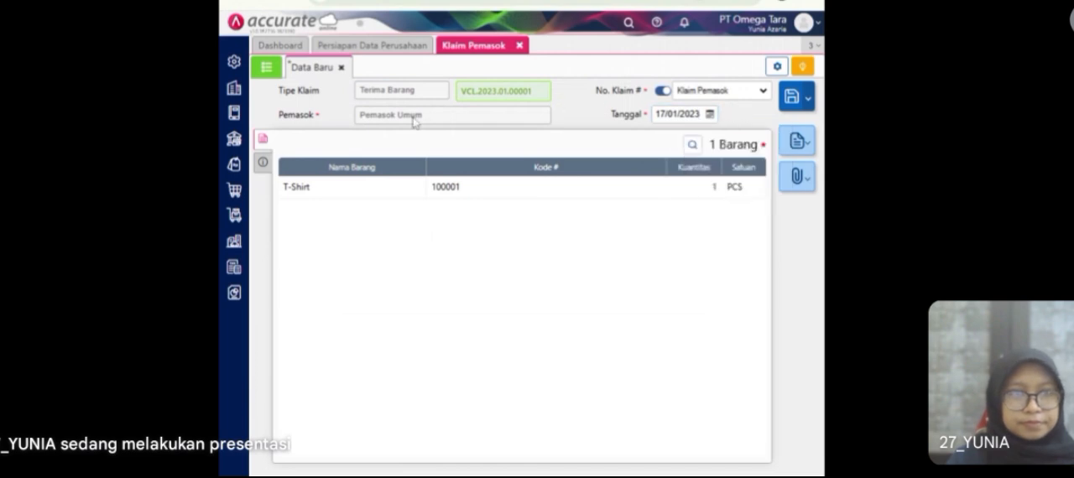
Step: Check the received T-Shirt's item details and the claim's Info lainnya section, and save and close the claim
{"action": "left_click", "coordinate": [432, 203]}
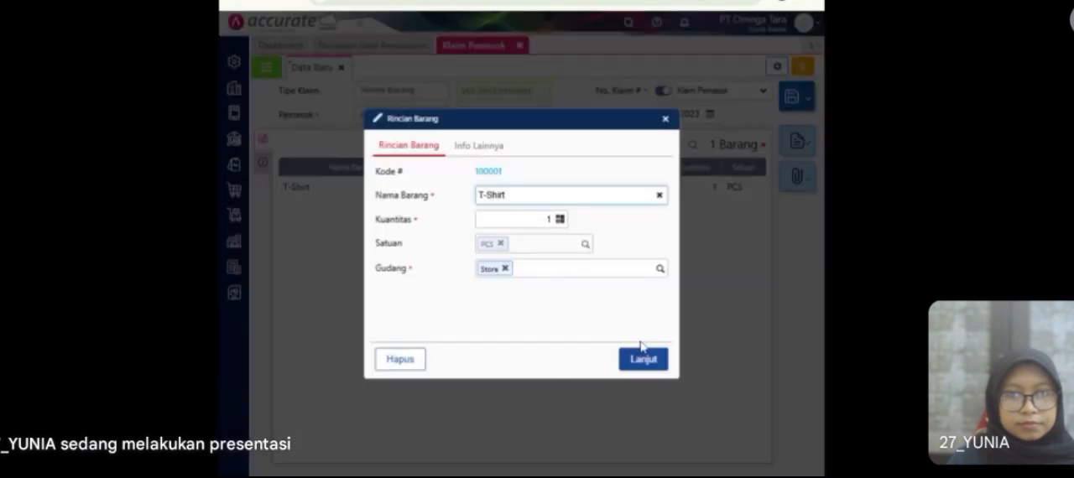
{"action": "left_click", "coordinate": [642, 359]}
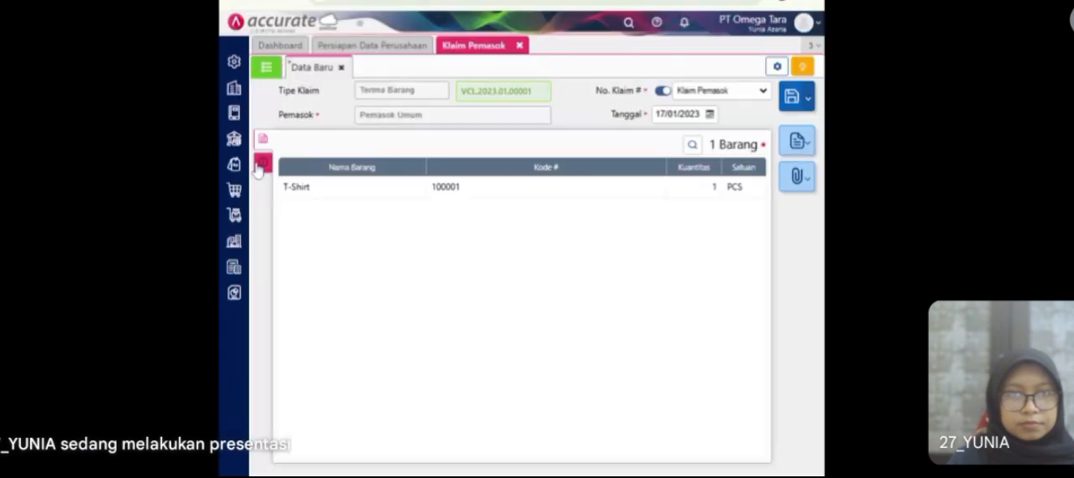
{"action": "left_click", "coordinate": [259, 160]}
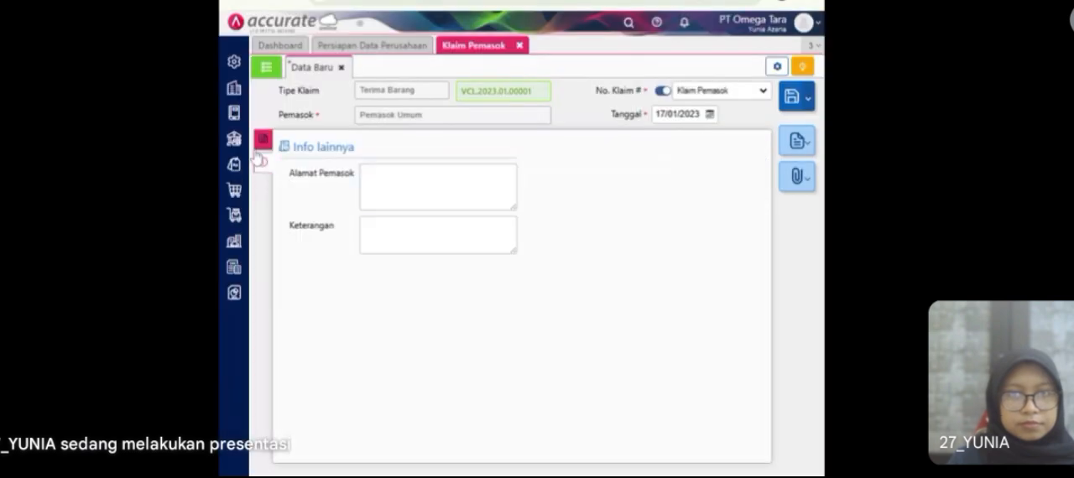
{"action": "left_click", "coordinate": [262, 142]}
{"action": "left_click", "coordinate": [788, 102]}
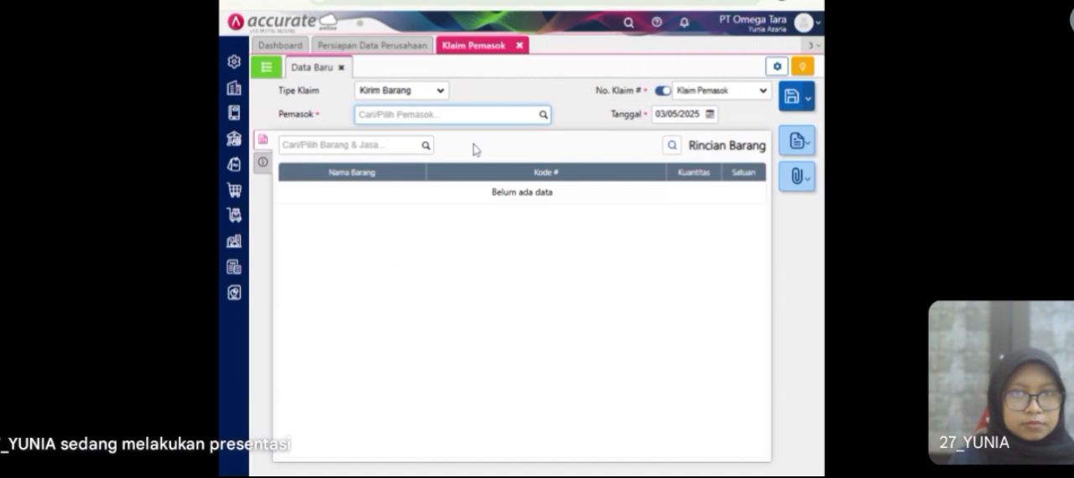
{"action": "left_click", "coordinate": [520, 49]}
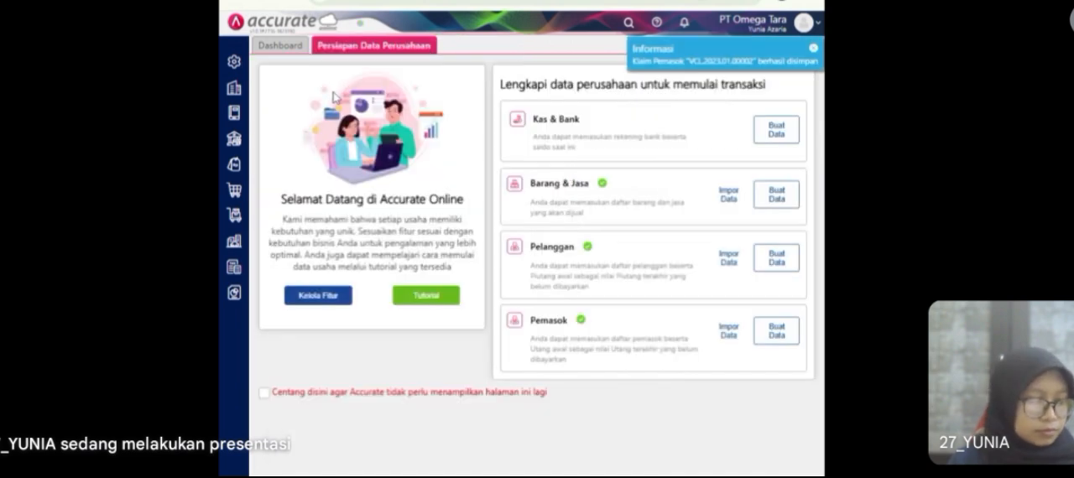
Step: Open the existing supplier record of Pasifik Indonesia at its Pembelian details
{"action": "left_click", "coordinate": [239, 193]}
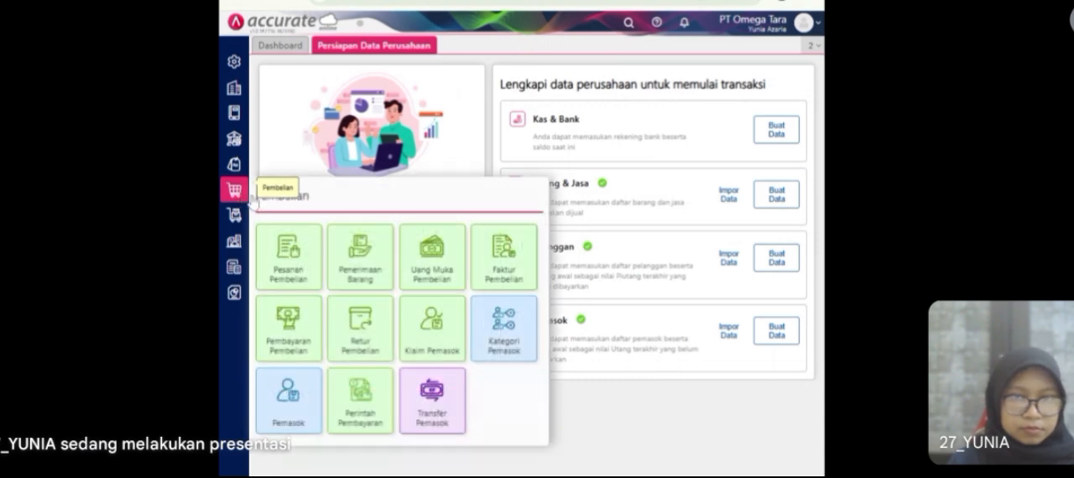
{"action": "left_click", "coordinate": [300, 422]}
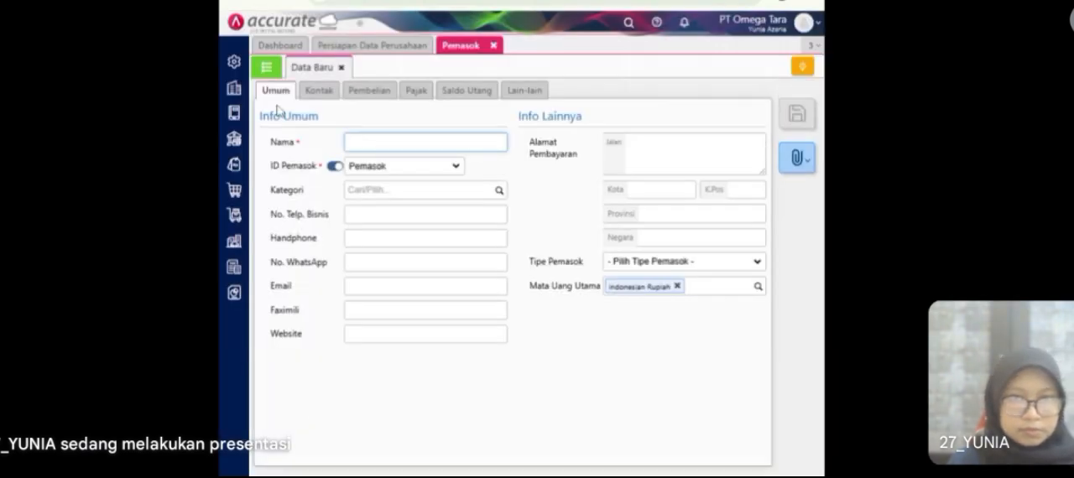
{"action": "left_click", "coordinate": [266, 69]}
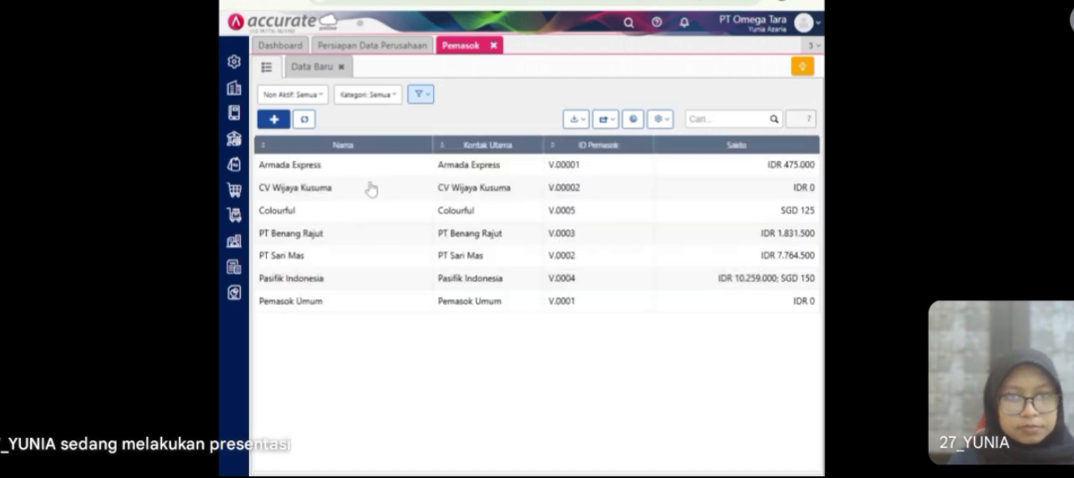
{"action": "left_click", "coordinate": [411, 282]}
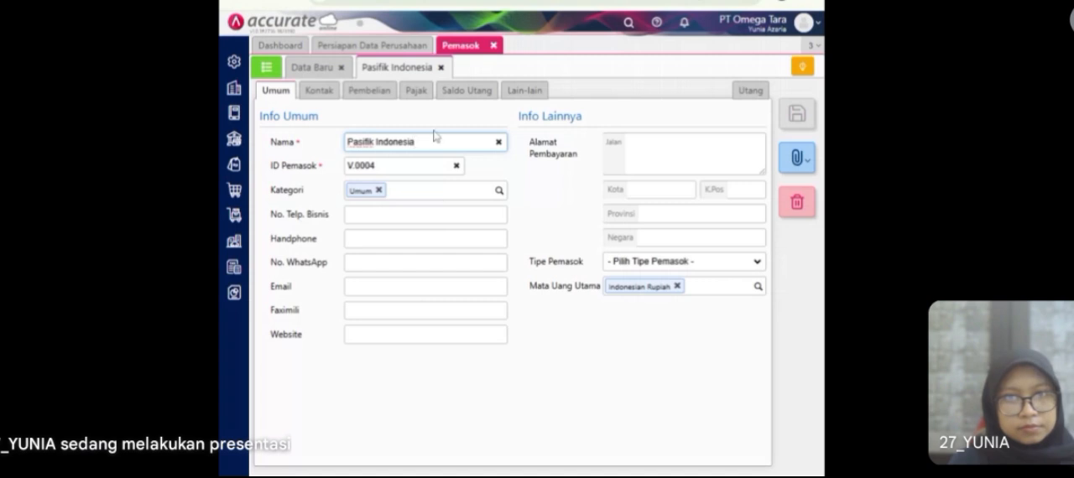
{"action": "left_click", "coordinate": [374, 97]}
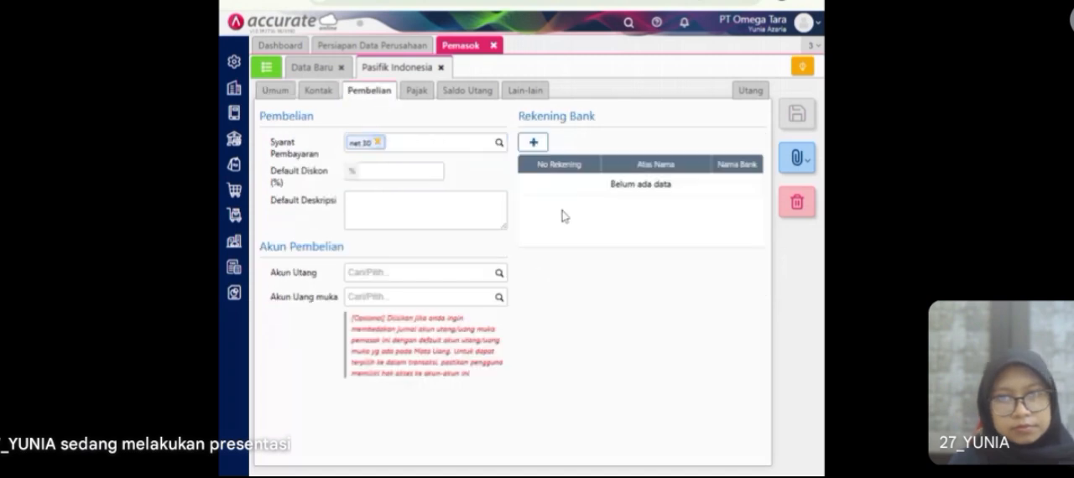
Step: Add a BANK MANDIRI account in the name of Pasifik Indonesia with its account number to the supplier's bank accounts, and save the record
{"action": "left_click", "coordinate": [535, 144]}
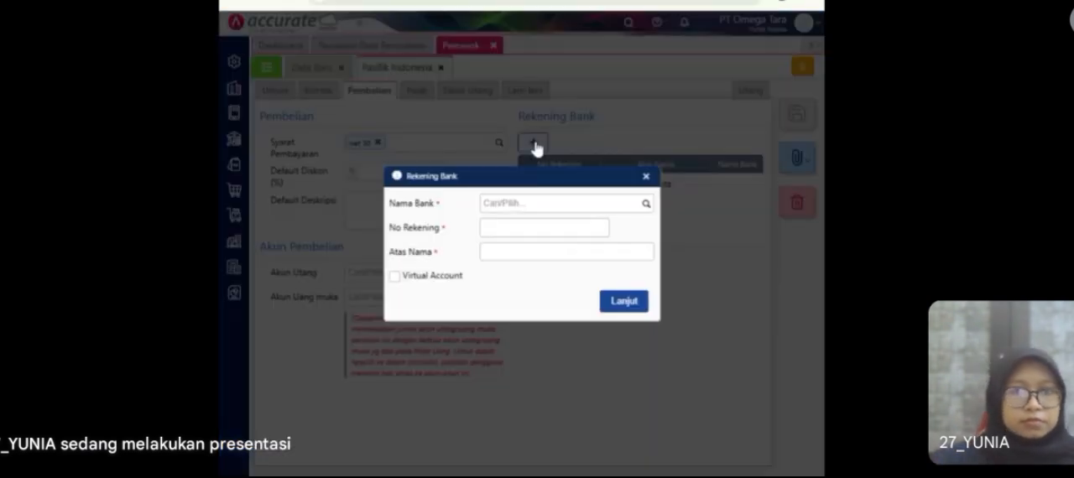
{"action": "left_click", "coordinate": [644, 205]}
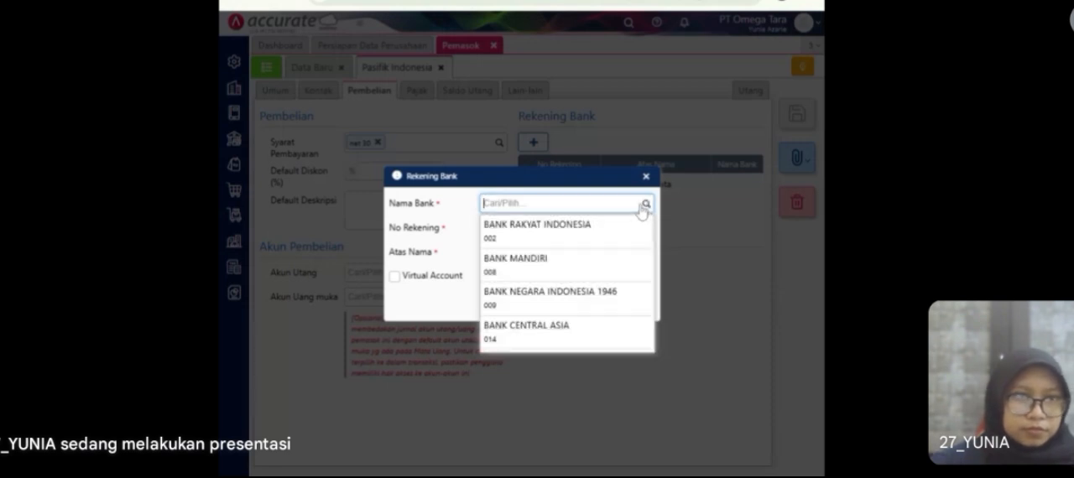
{"action": "left_click", "coordinate": [605, 278]}
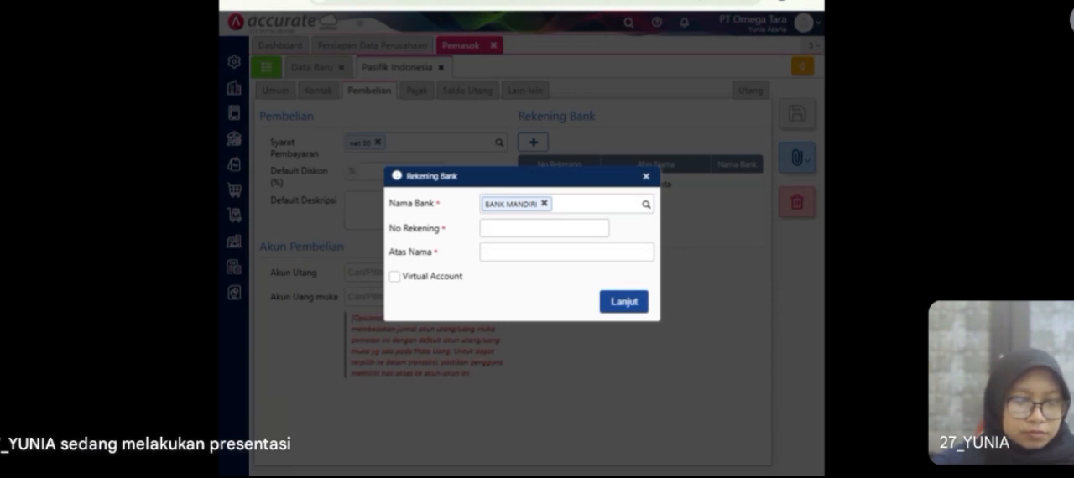
{"action": "left_click", "coordinate": [537, 229]}
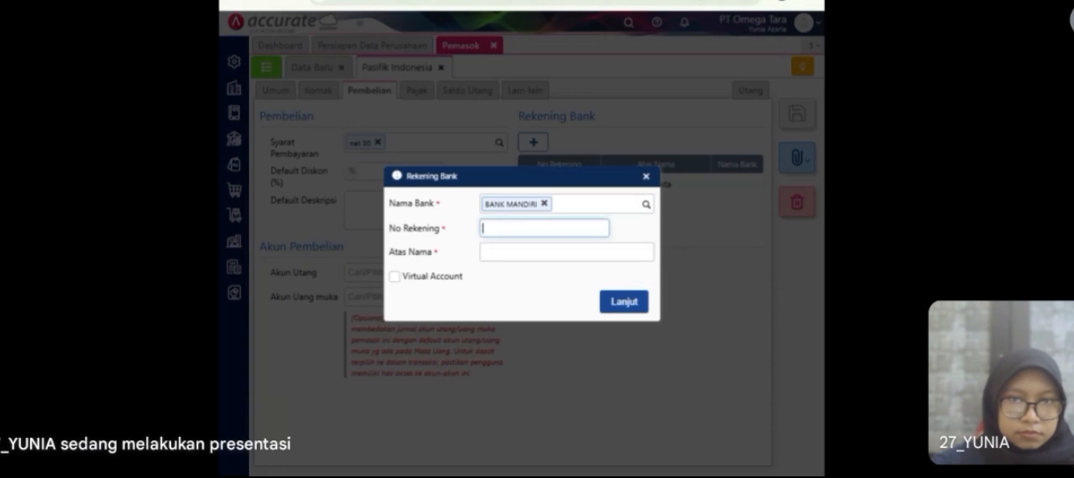
{"action": "key", "text": "ctrl+v"}
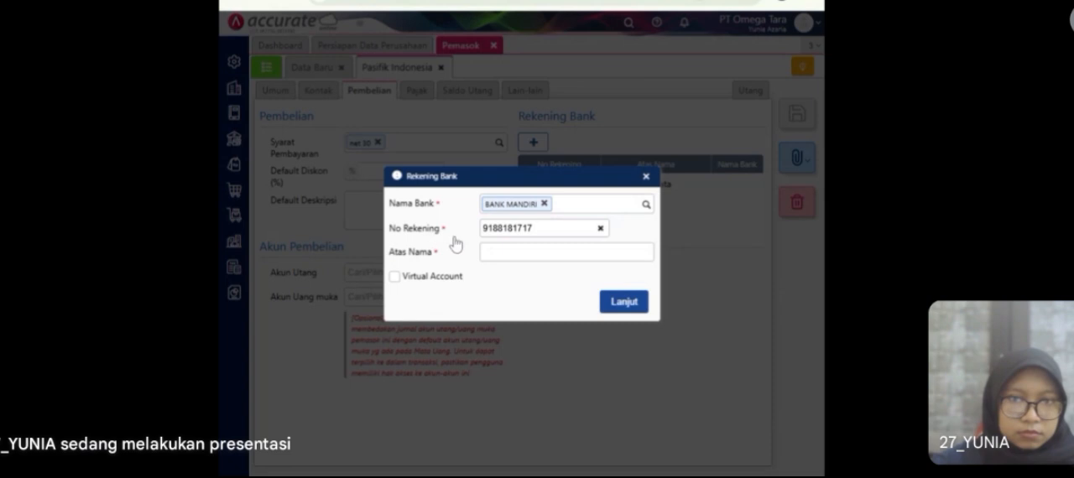
{"action": "left_click", "coordinate": [554, 251]}
{"action": "type", "text": "Pasifik Indonesia"}
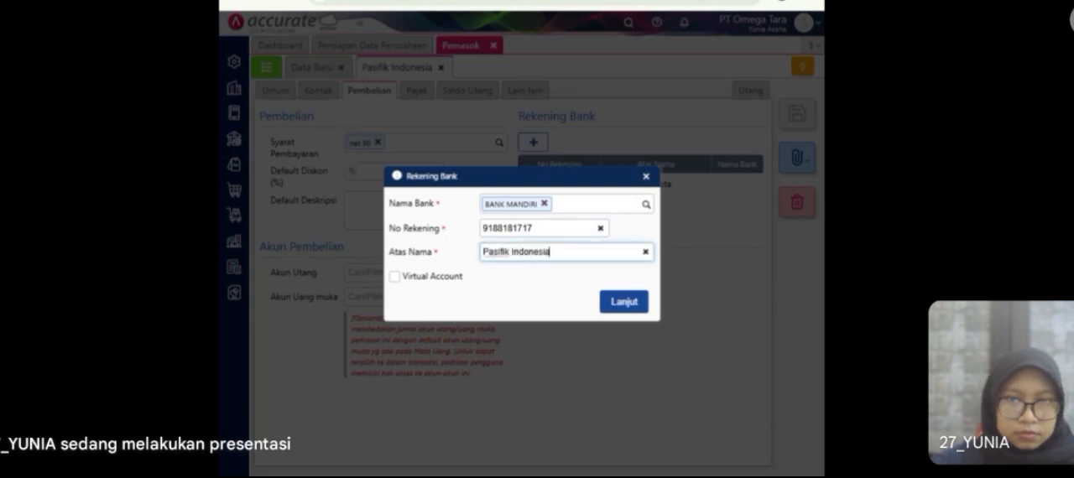
{"action": "left_click", "coordinate": [622, 304]}
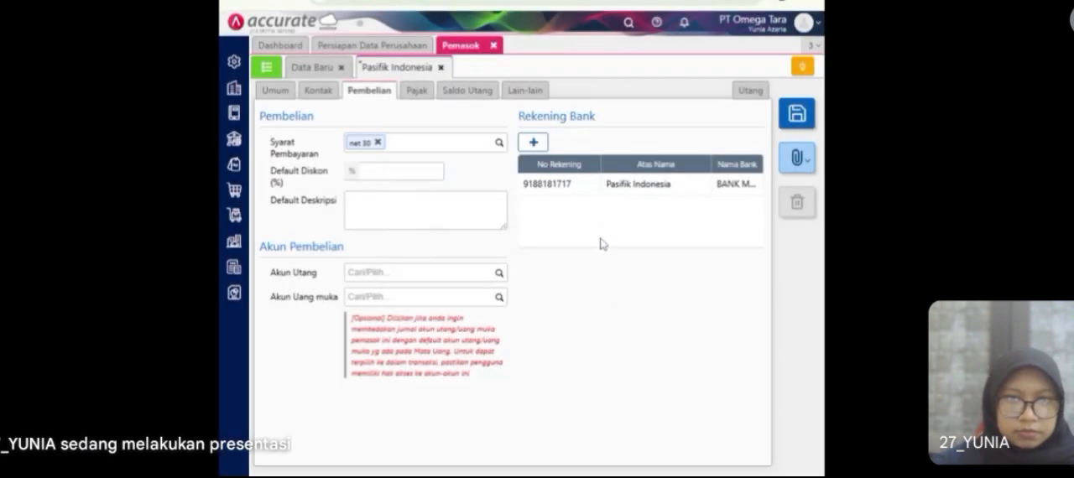
{"action": "left_click", "coordinate": [794, 117]}
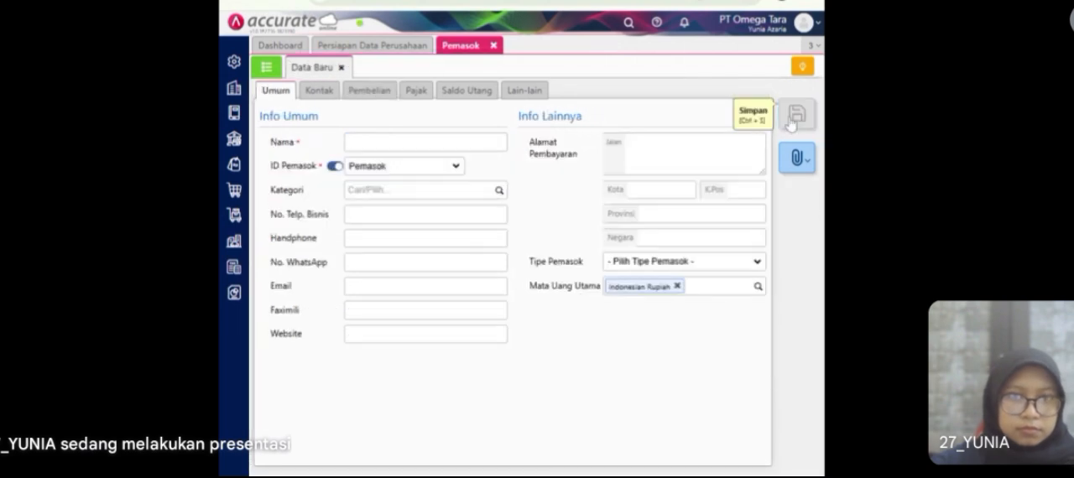
Step: Reopen Pasifik Indonesia's supplier record to check the bank account in its Pembelian details, and close the supplier module
{"action": "left_click", "coordinate": [267, 66]}
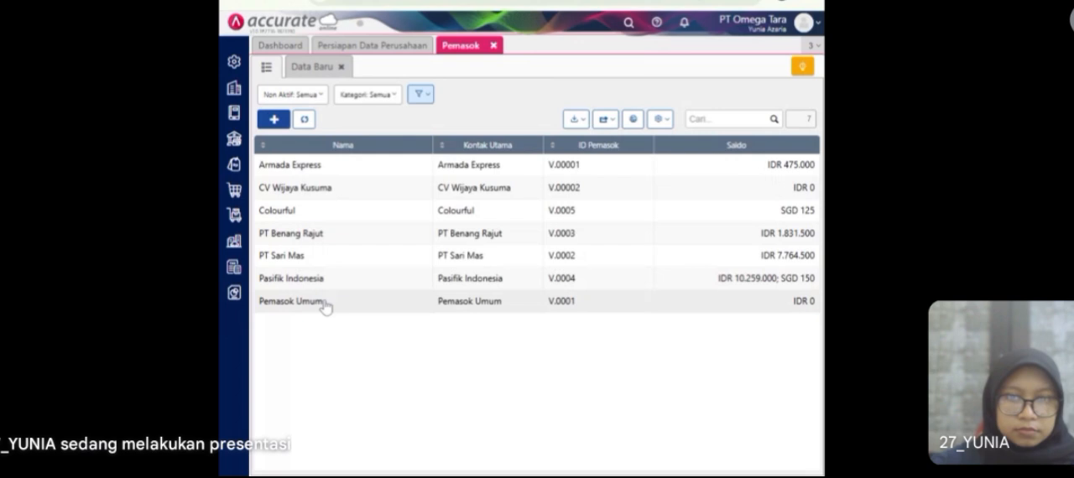
{"action": "double_click", "coordinate": [325, 303]}
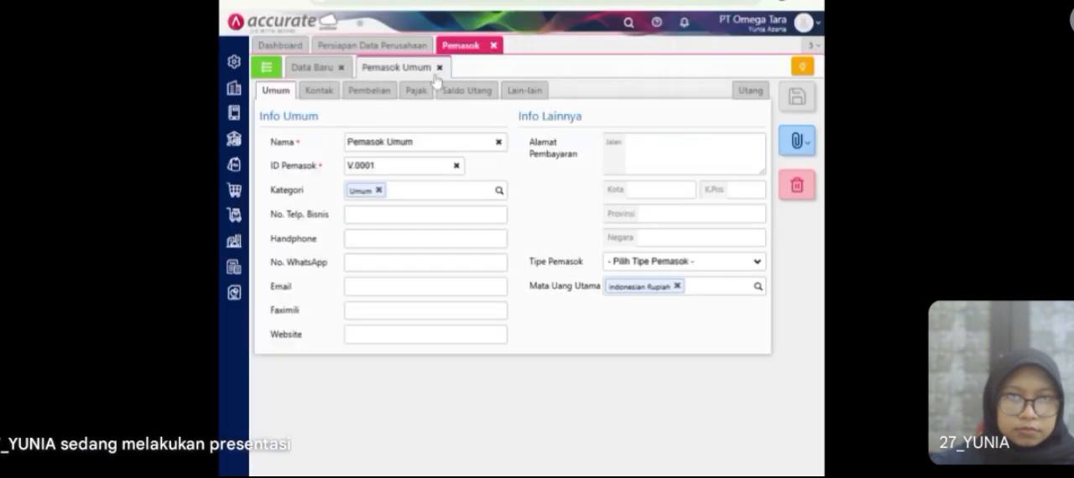
{"action": "left_click", "coordinate": [438, 67]}
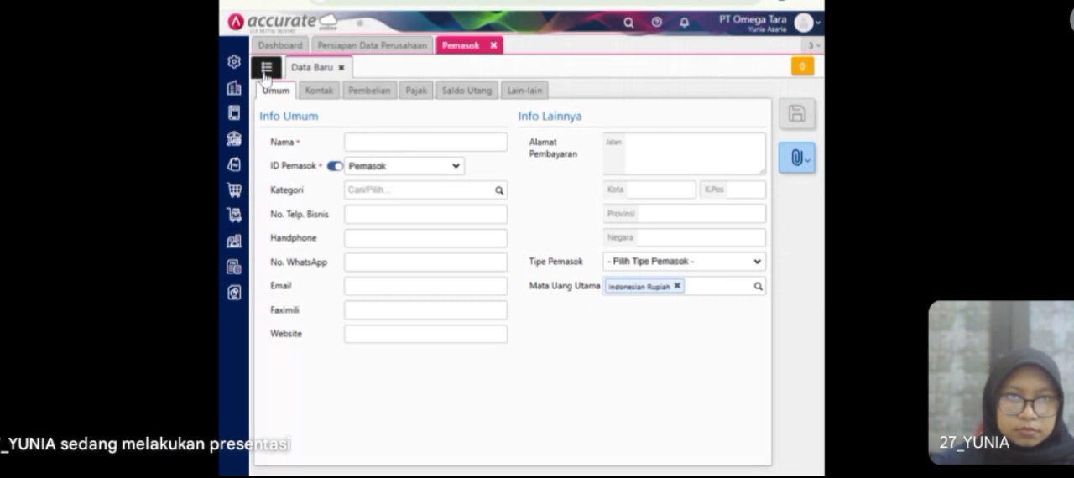
{"action": "left_click", "coordinate": [266, 67]}
{"action": "left_click", "coordinate": [339, 286]}
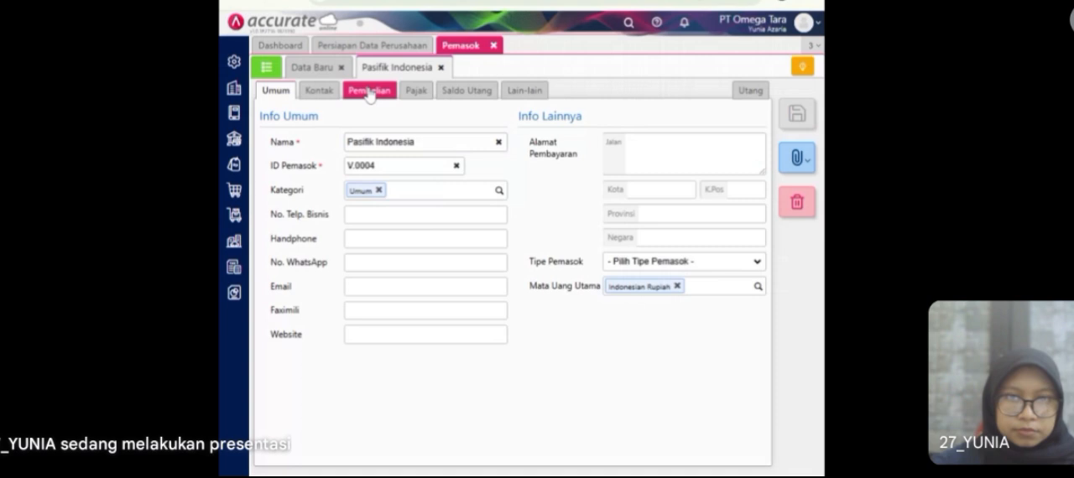
{"action": "left_click", "coordinate": [370, 90]}
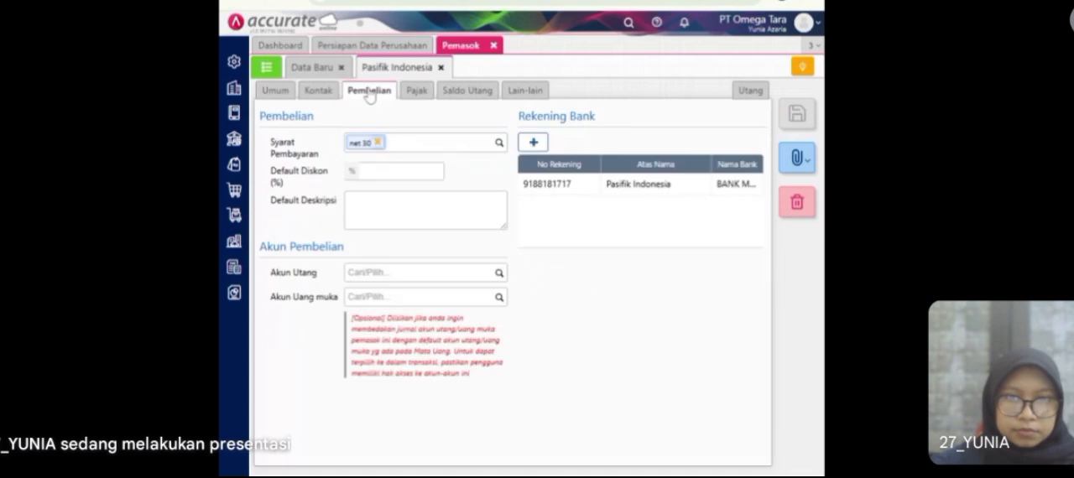
{"action": "left_click", "coordinate": [494, 46]}
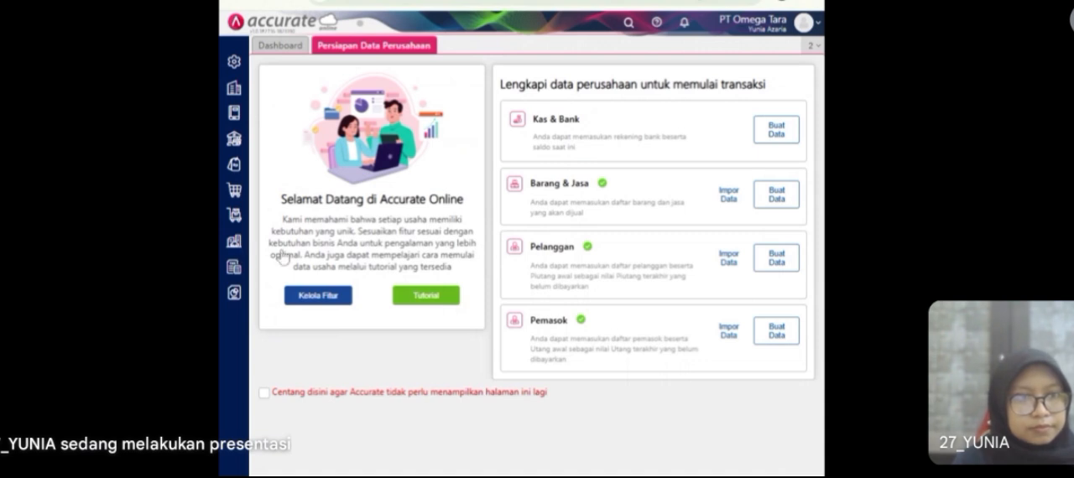
Step: Open a blank Pembayaran Pembelian form and start a new Akun Perkiraan record of type Aset Lancar Lainnya
{"action": "mouse_move", "coordinate": [241, 202]}
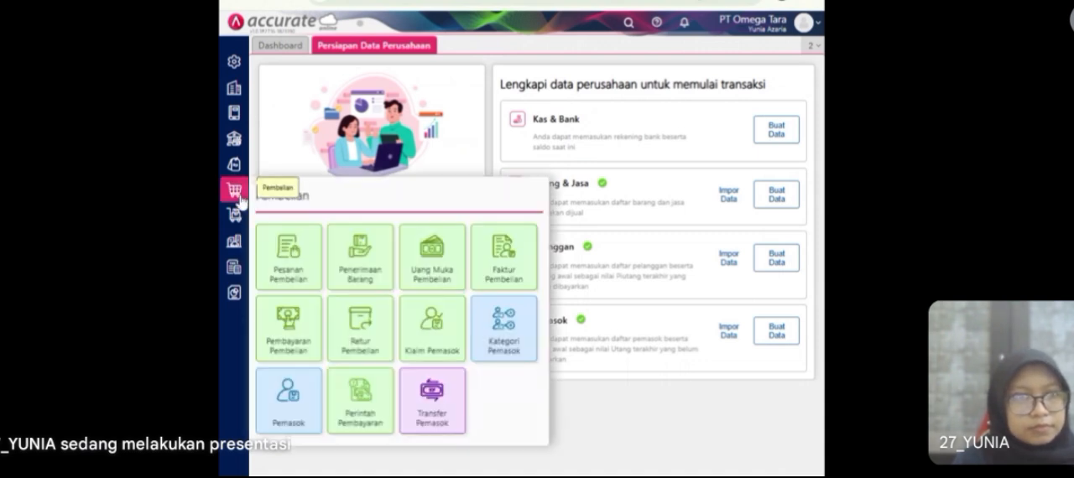
{"action": "left_click", "coordinate": [291, 339]}
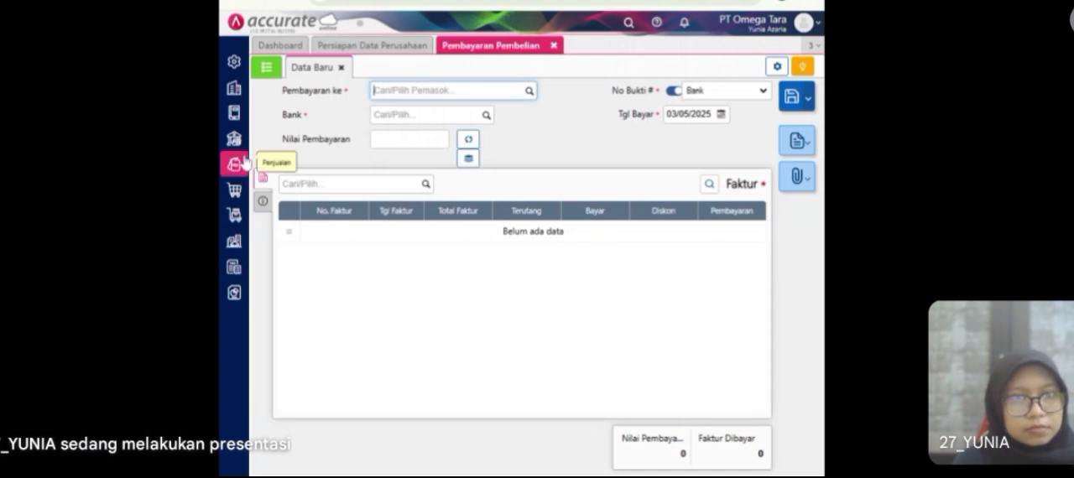
{"action": "left_click", "coordinate": [235, 112]}
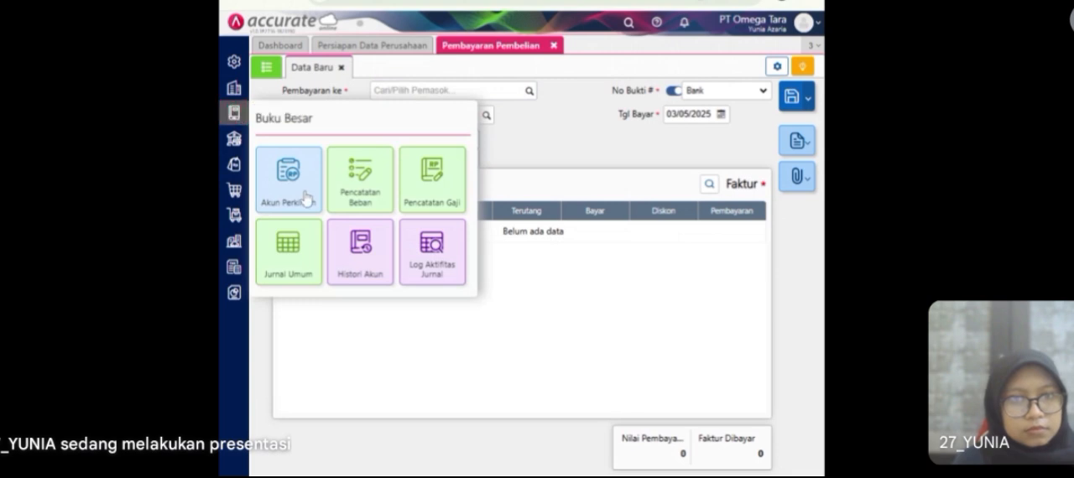
{"action": "left_click", "coordinate": [305, 200]}
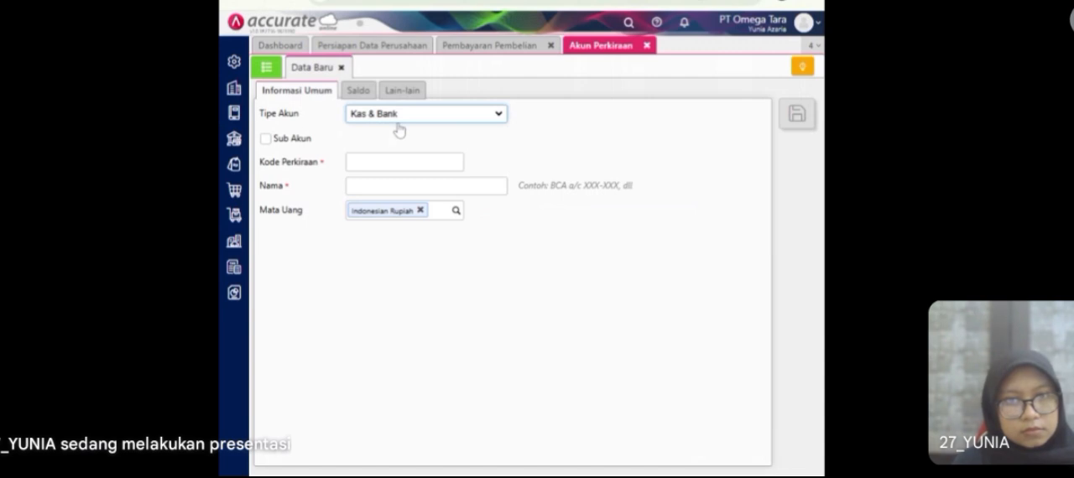
{"action": "left_click", "coordinate": [391, 165]}
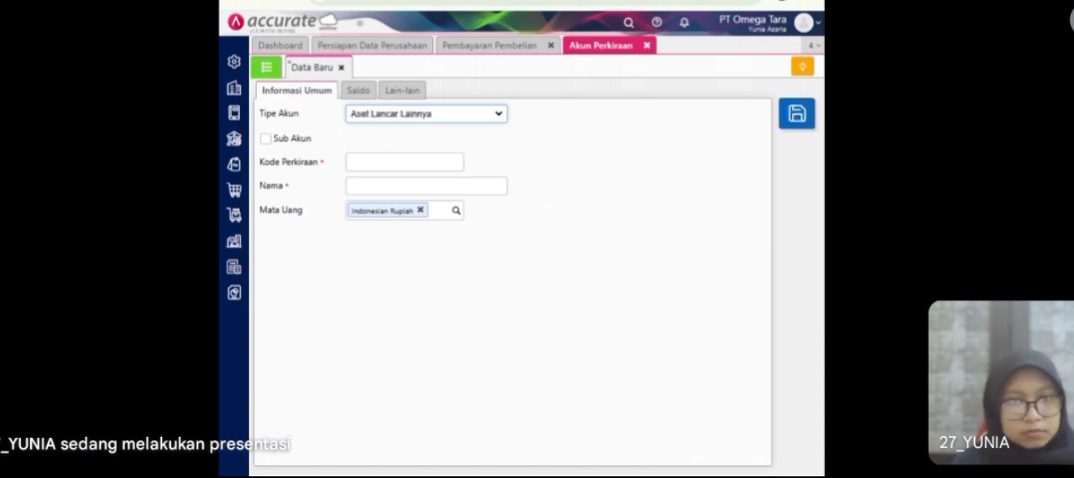
Step: Make the new account a sub account of 1107 Aset Lancar Lainnya, with automatic prefix coding turned off
{"action": "left_click", "coordinate": [267, 139]}
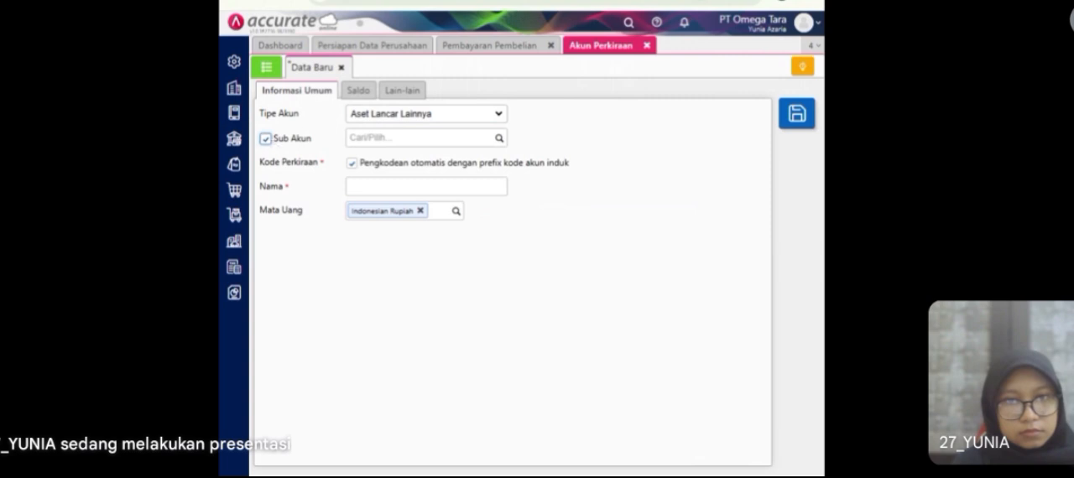
{"action": "left_click", "coordinate": [501, 139]}
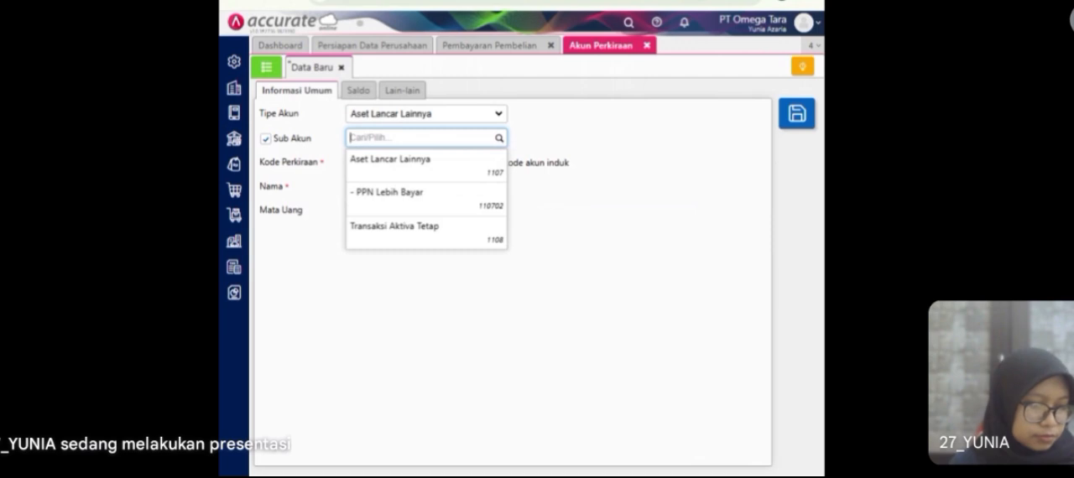
{"action": "left_click", "coordinate": [547, 143]}
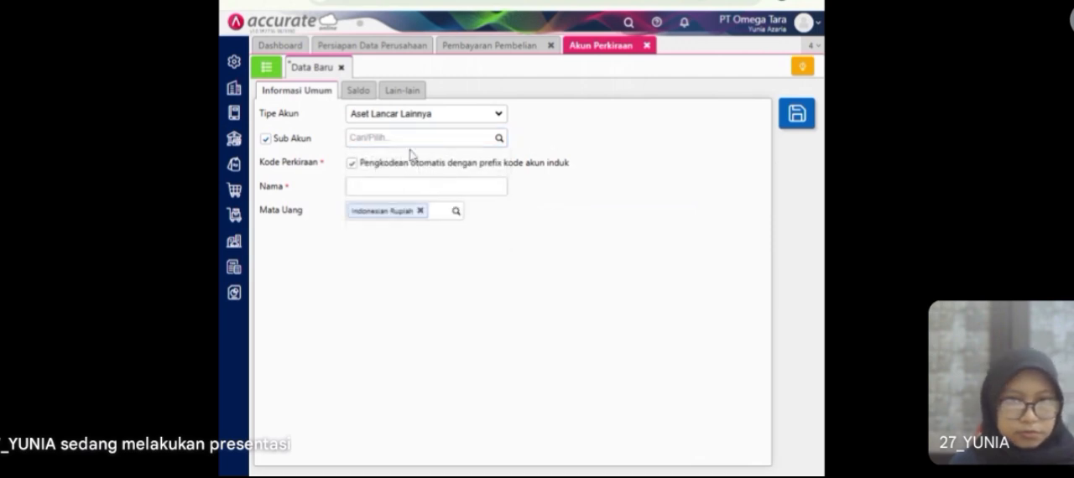
{"action": "left_click", "coordinate": [497, 140]}
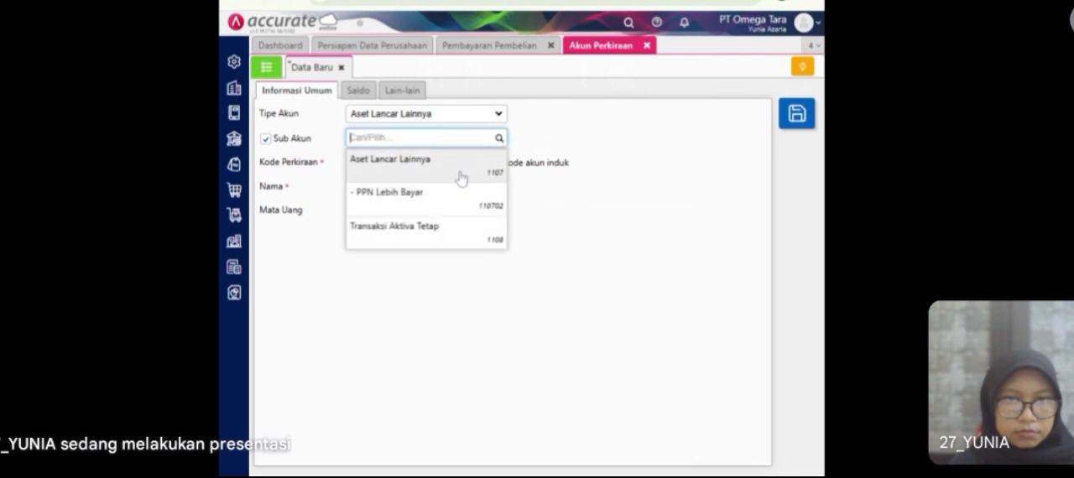
{"action": "left_click", "coordinate": [461, 177]}
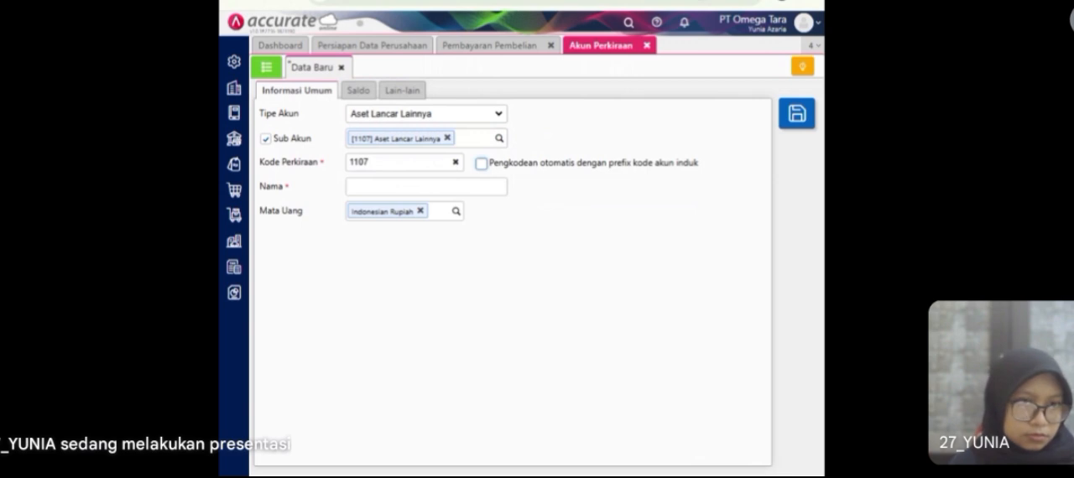
Step: Set the account's code to 1109 and its name to Kelebihan Pembayaran, and save it
{"action": "left_click", "coordinate": [388, 163]}
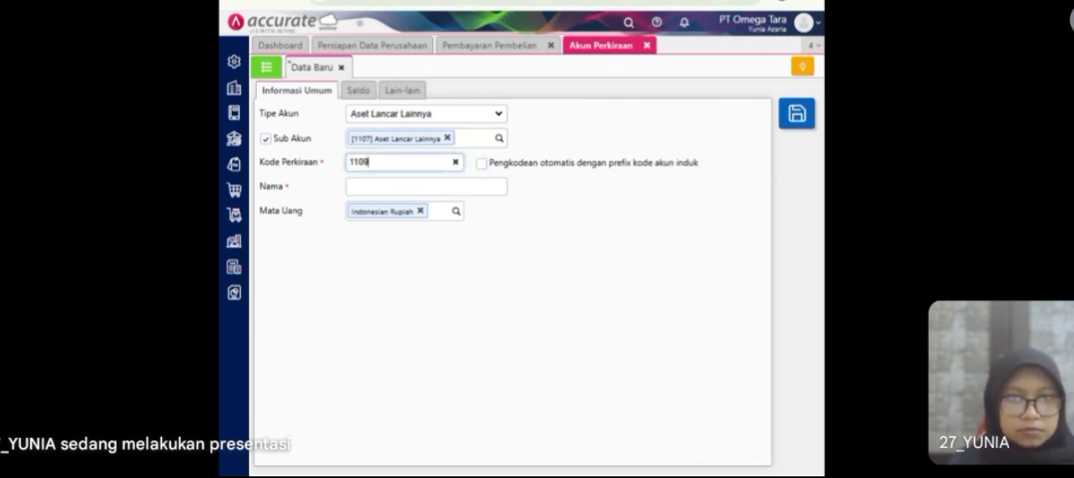
{"action": "left_click", "coordinate": [394, 187]}
{"action": "type", "text": "Kelebihan Pembayaran"}
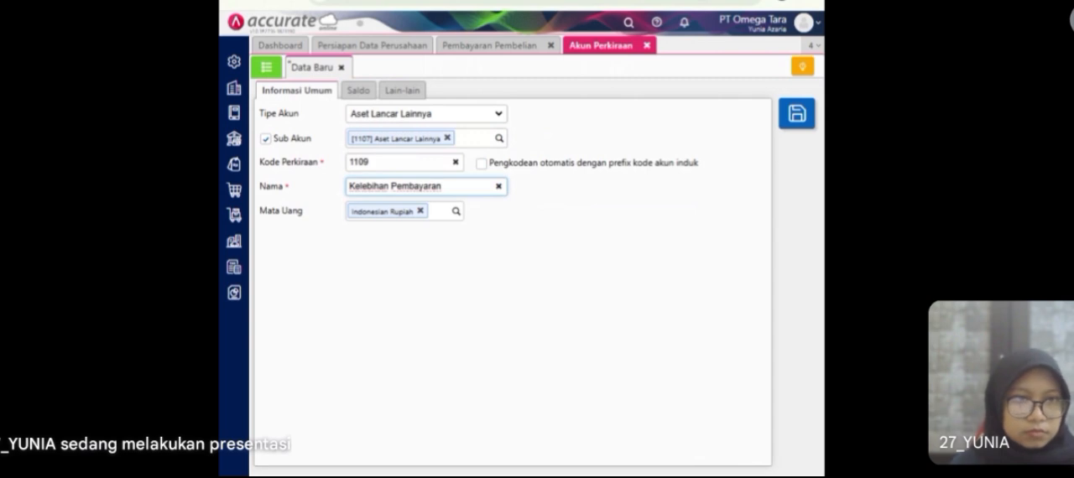
{"action": "left_click", "coordinate": [796, 113]}
Step: Check the Kelebihan Pembayaran account in the account list, and close Akun Perkiraan to return to the purchase payment form
{"action": "left_click", "coordinate": [267, 68]}
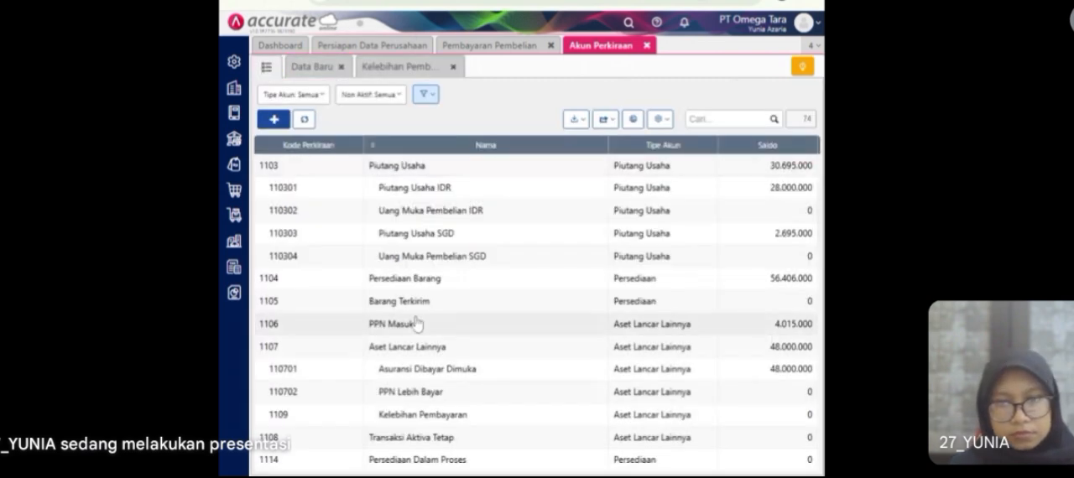
{"action": "scroll", "coordinate": [417, 319], "scroll_direction": "down", "scroll_amount": 1}
{"action": "scroll", "coordinate": [417, 325], "scroll_direction": "down", "scroll_amount": 1}
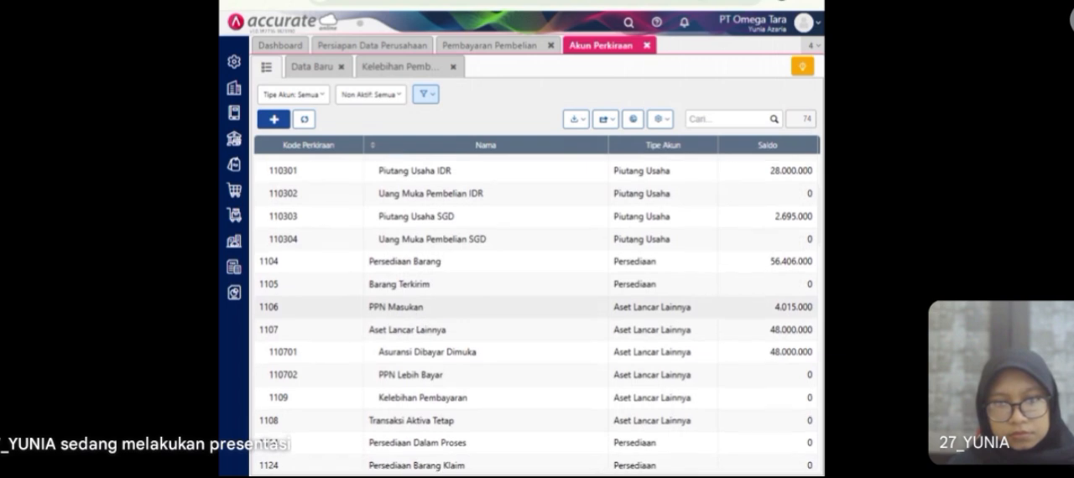
{"action": "left_click", "coordinate": [453, 67]}
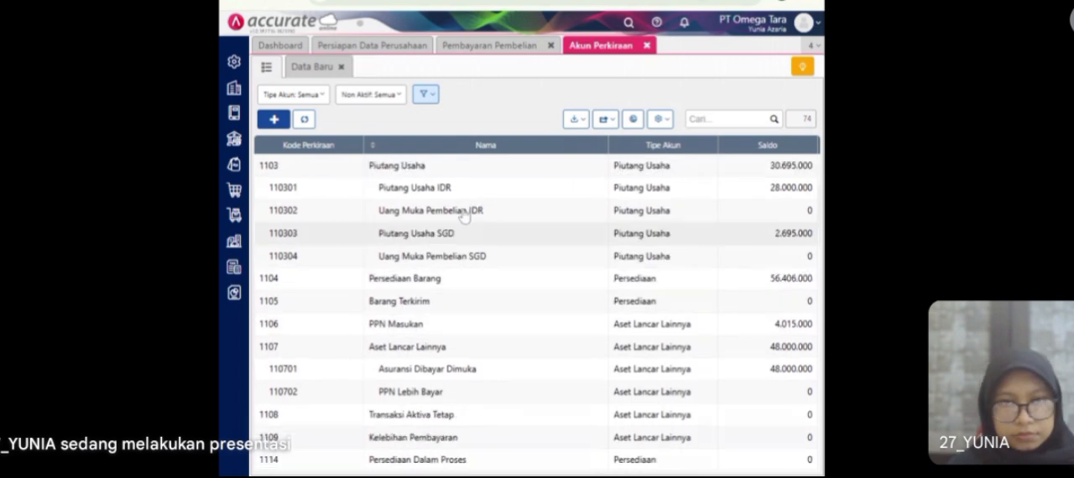
{"action": "left_click", "coordinate": [647, 45]}
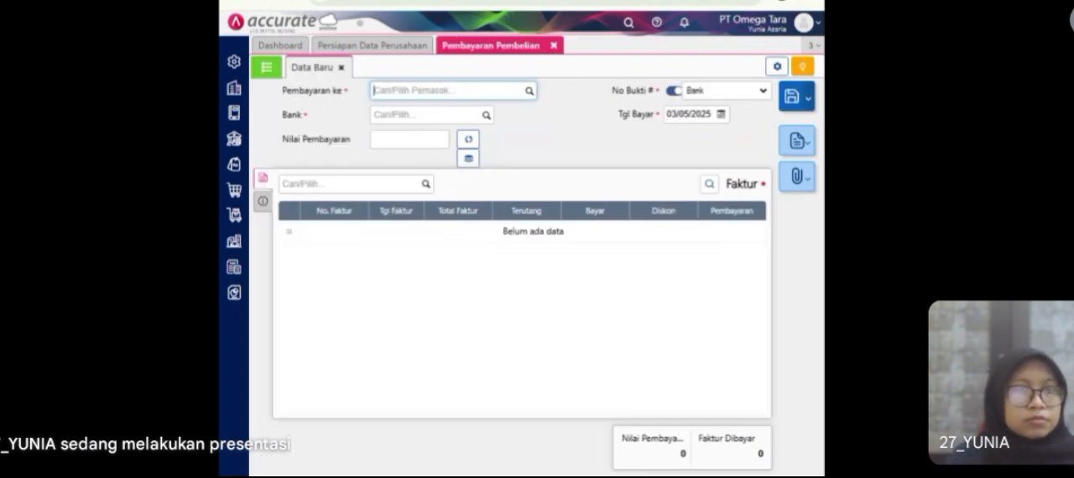
Step: Fill in the purchase payment's header with payee Pasifik Indonesia, bank account Bank Mandiri IDR and payment date 19/01/2023
{"action": "type", "text": "pasi"}
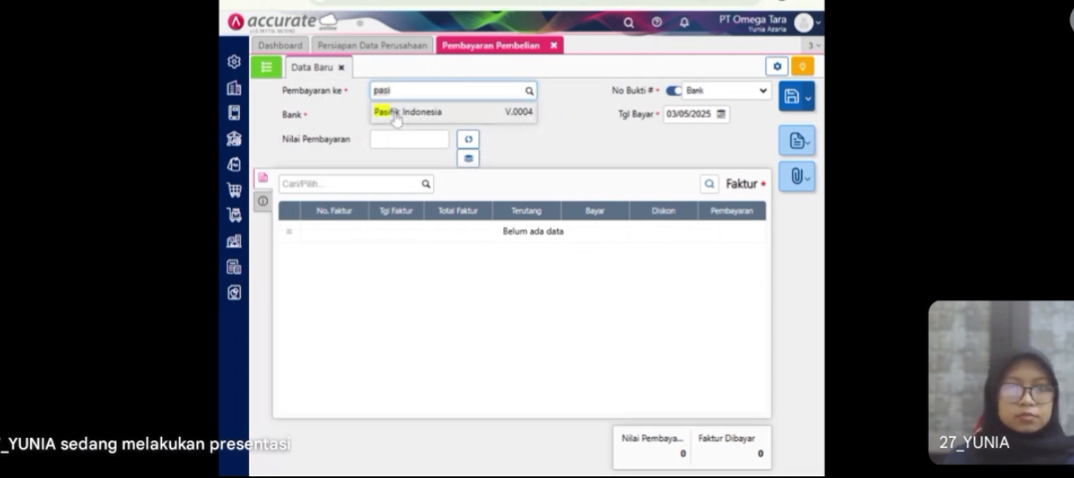
{"action": "left_click", "coordinate": [395, 120]}
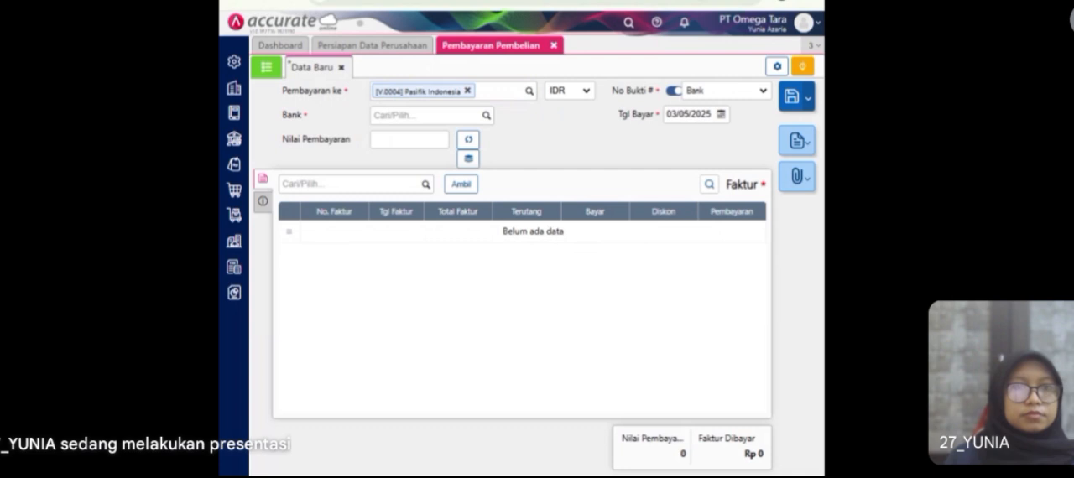
{"action": "left_click", "coordinate": [486, 115]}
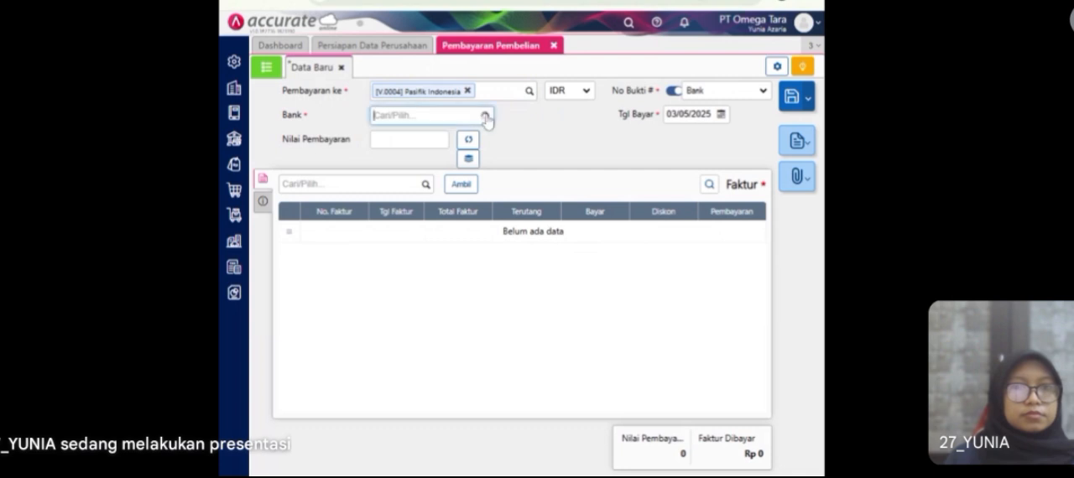
{"action": "left_click", "coordinate": [437, 205]}
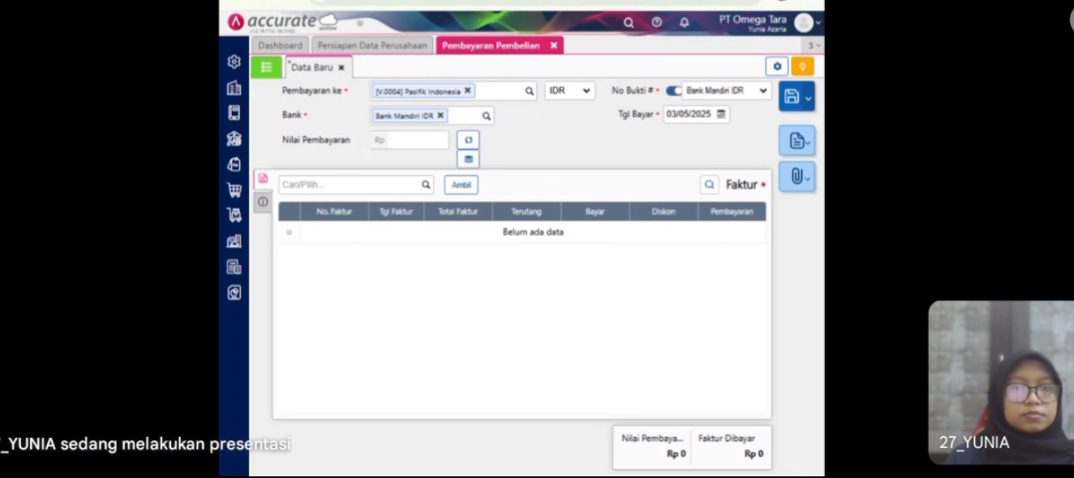
{"action": "left_click", "coordinate": [689, 114]}
{"action": "type", "text": "1901"}
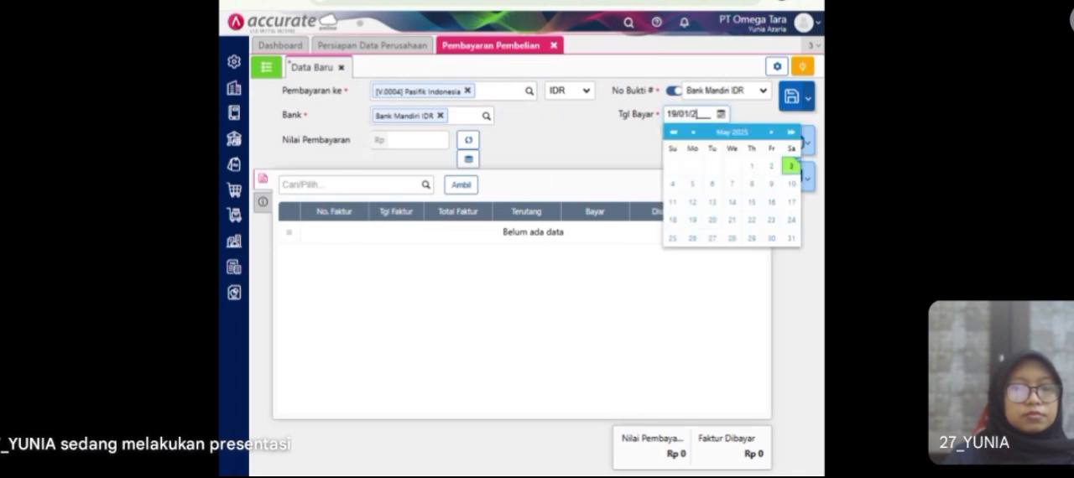
Step: Load Pasifik Indonesia's unpaid invoices into the payment, keeping only the one dated 30/11/2022 and excluding PI-017
{"action": "left_click", "coordinate": [626, 142]}
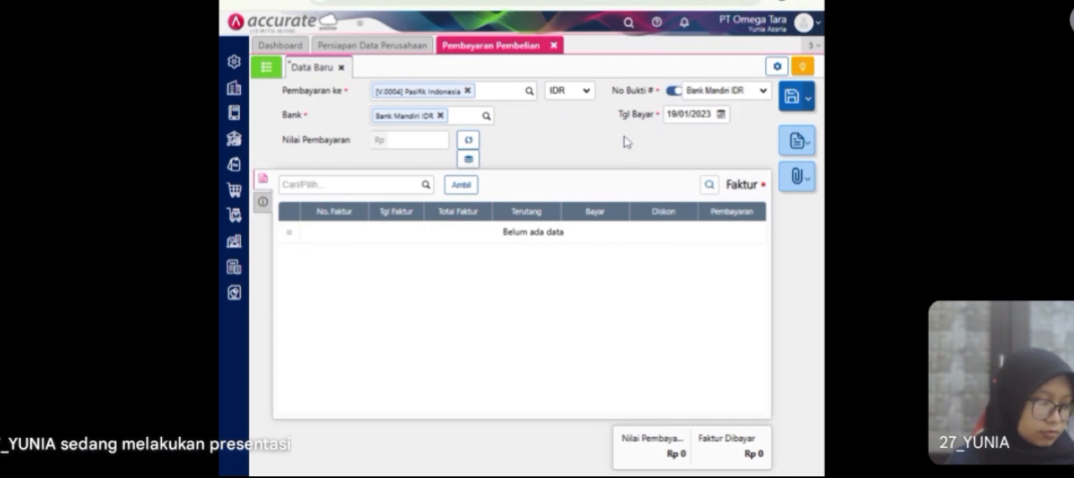
{"action": "left_click", "coordinate": [462, 190]}
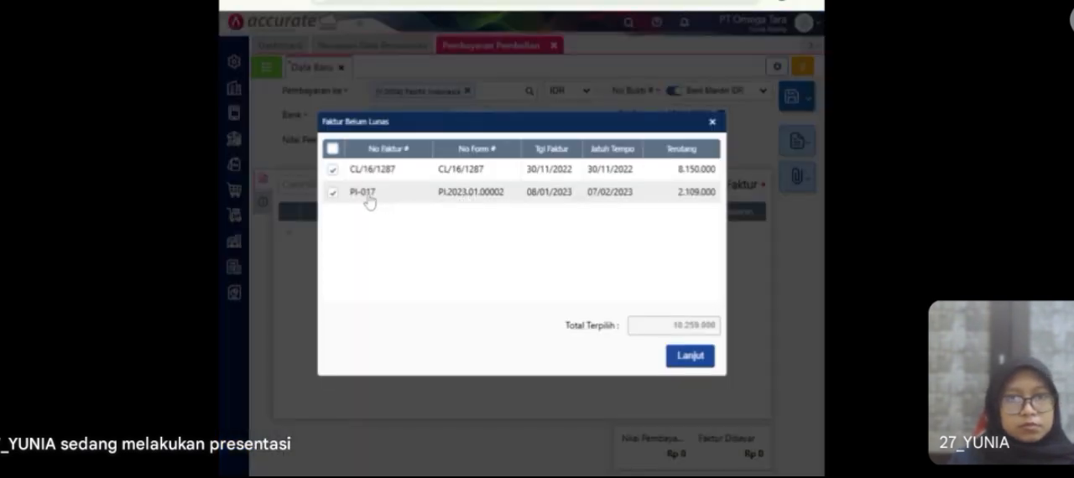
{"action": "left_click", "coordinate": [334, 193]}
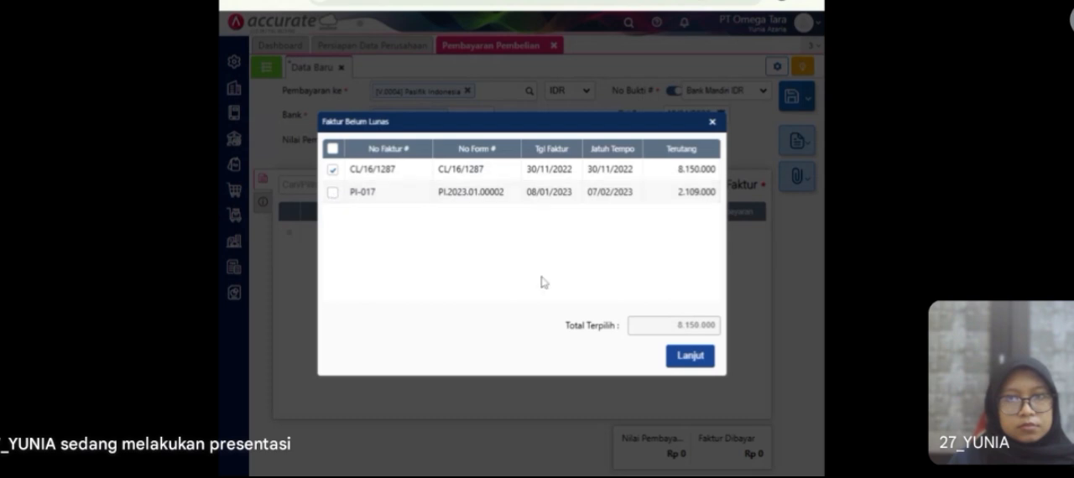
{"action": "left_click", "coordinate": [686, 359]}
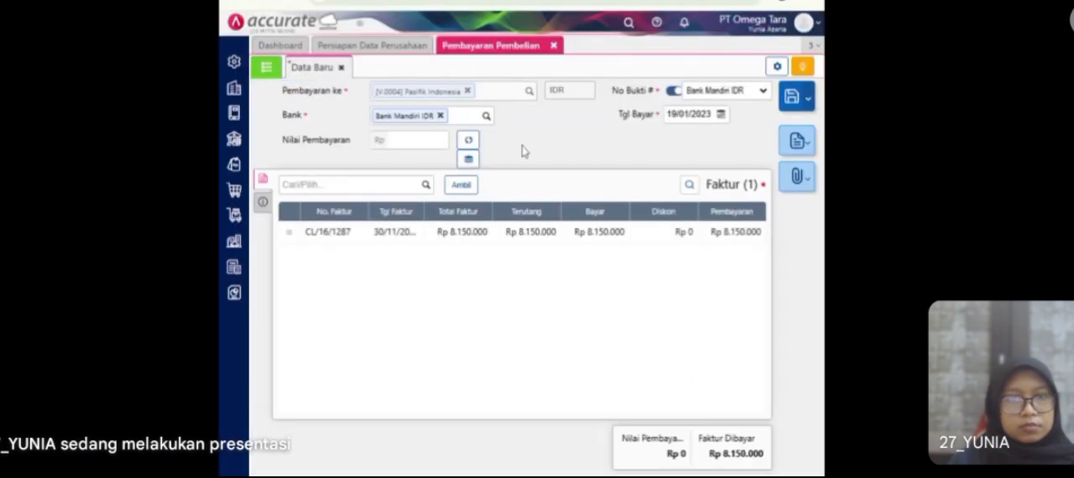
Step: Set the payment value to Rp 10.000.000 and distribute it to the invoice
{"action": "left_click", "coordinate": [423, 140]}
{"action": "type", "text": "10 "}
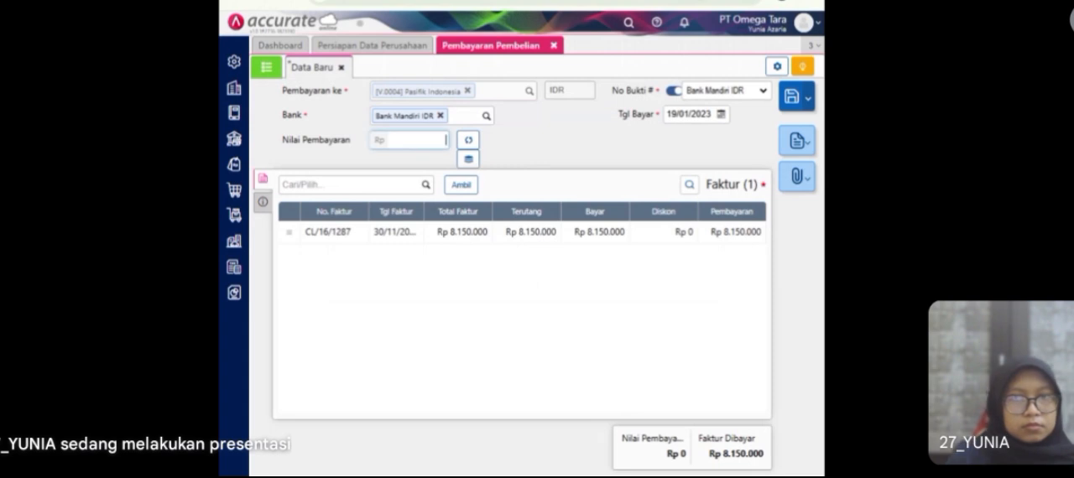
{"action": "type", "text": "000 000"}
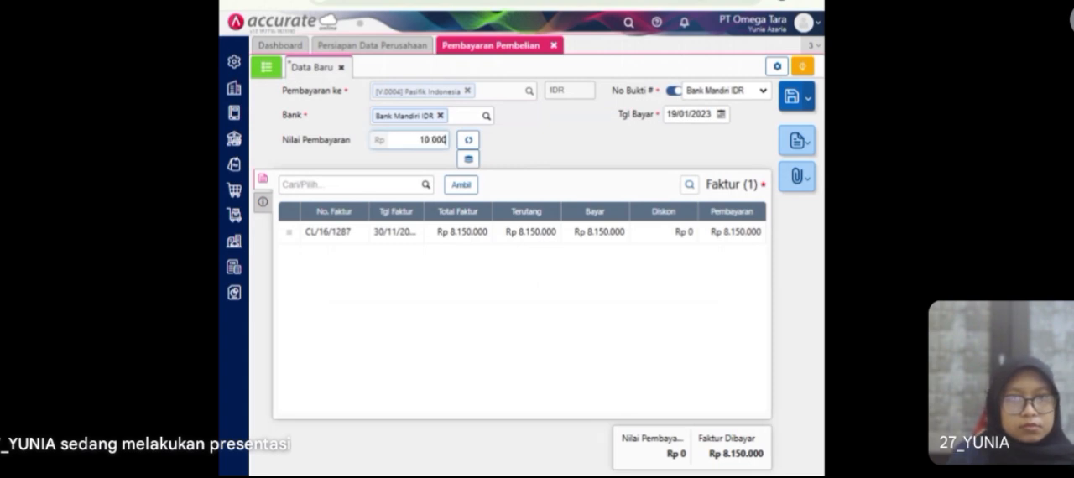
{"action": "left_click", "coordinate": [469, 163]}
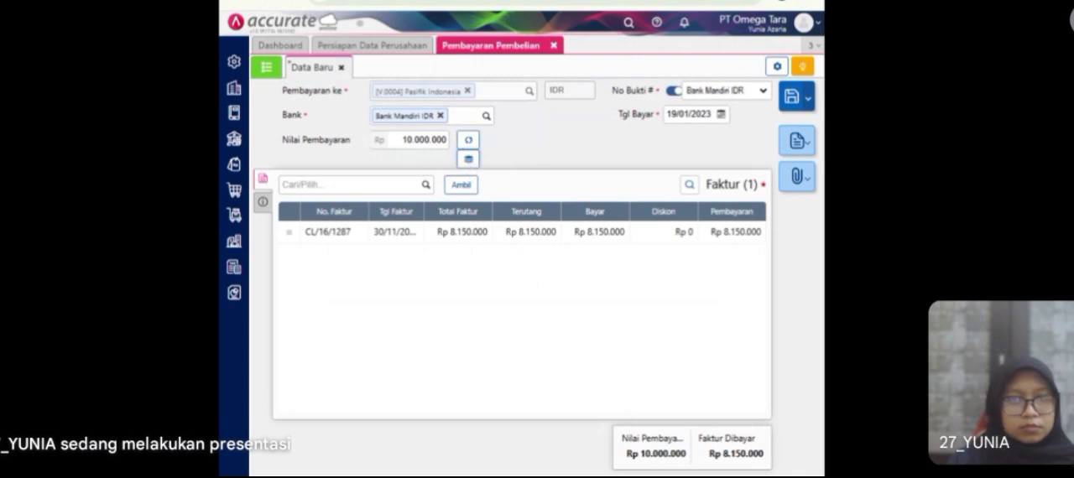
Step: Set the payment method to Transfer Bank with Pasifik Indonesia's Mandiri account, and return to the invoice lines
{"action": "left_click", "coordinate": [263, 205]}
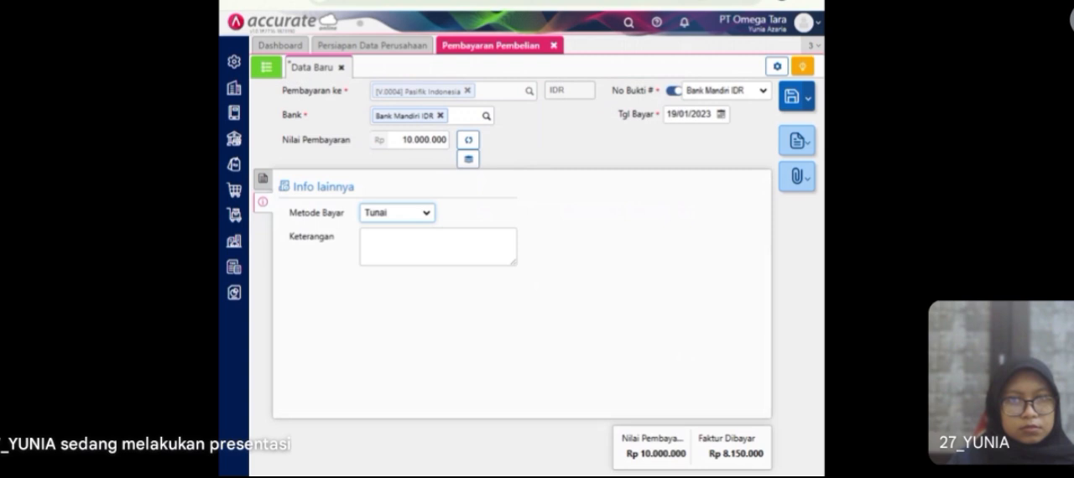
{"action": "left_click", "coordinate": [391, 240]}
{"action": "left_click", "coordinate": [507, 238]}
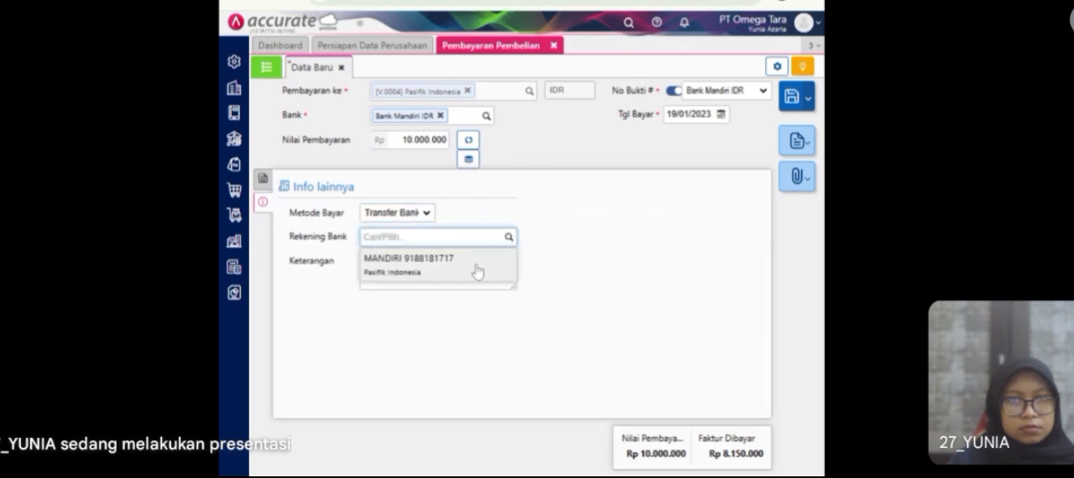
{"action": "left_click", "coordinate": [477, 267]}
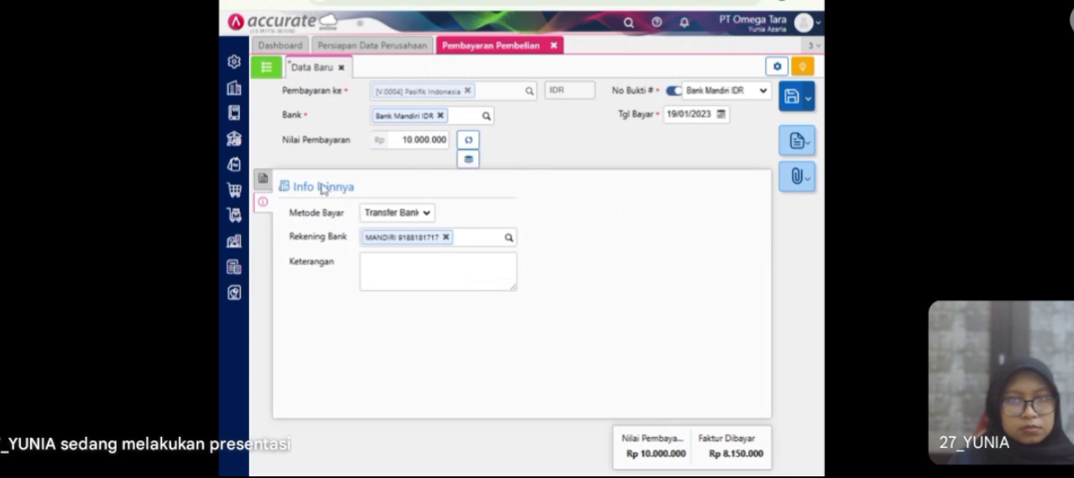
{"action": "left_click", "coordinate": [262, 179]}
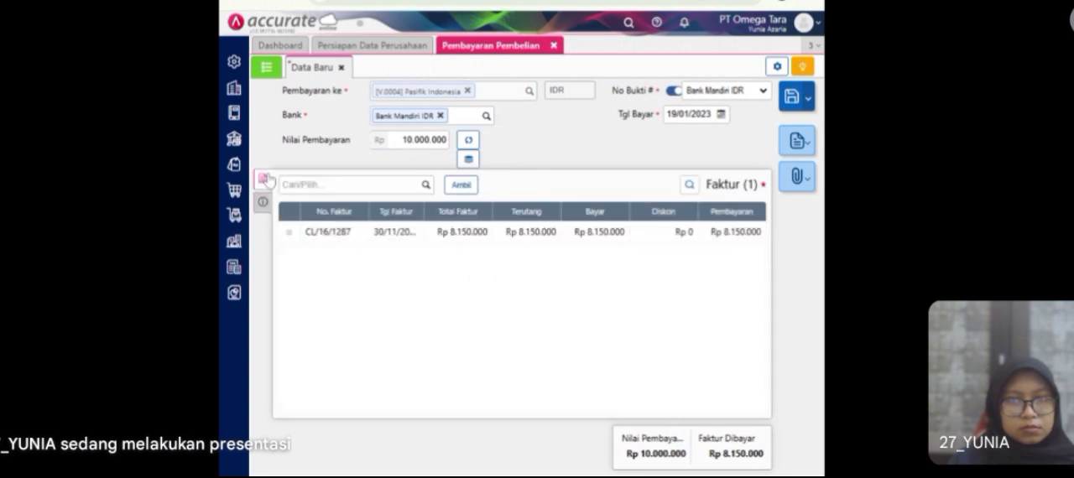
Step: Add a discount of -1.850.000 on the Kelebihan Pembayaran account to the 30/11/2022 invoice, and save the payment
{"action": "left_click", "coordinate": [619, 239]}
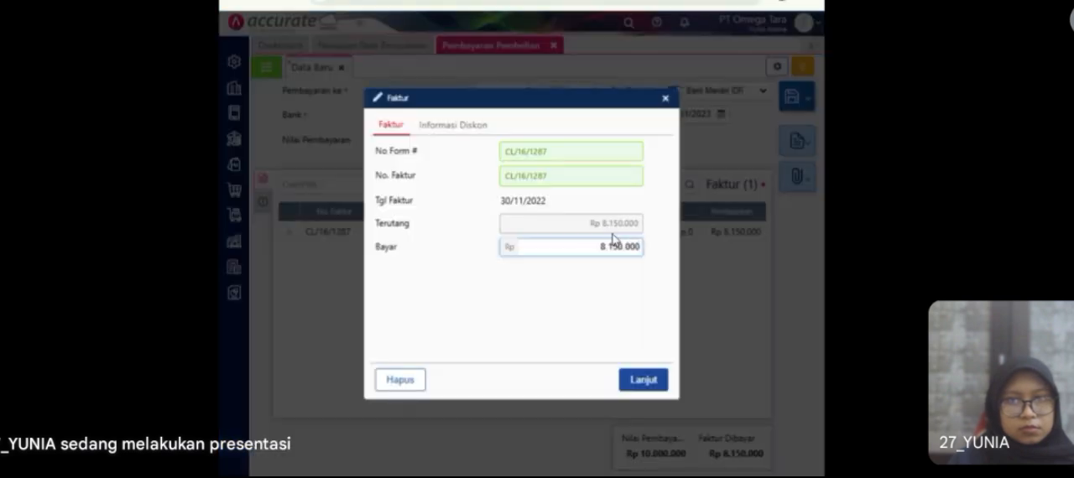
{"action": "left_click", "coordinate": [475, 133]}
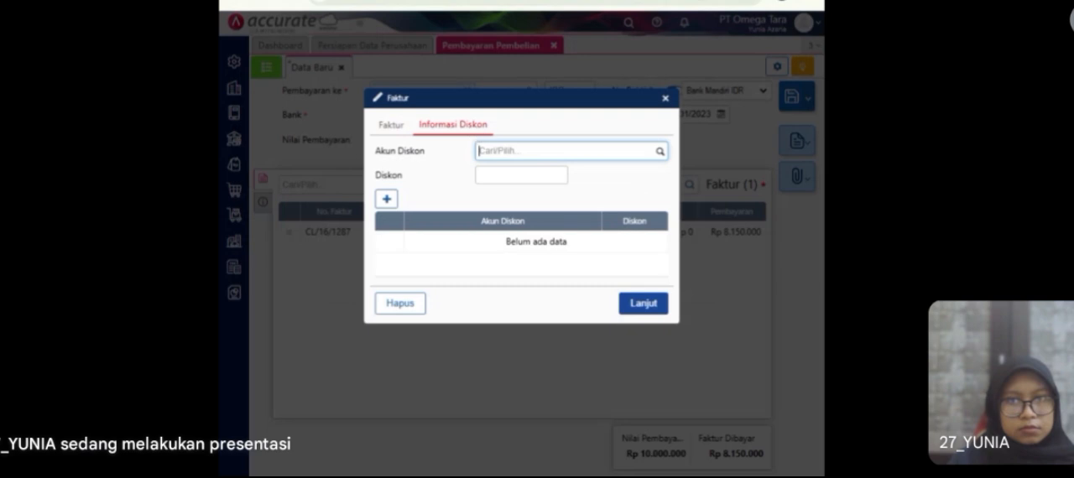
{"action": "type", "text": "keleb"}
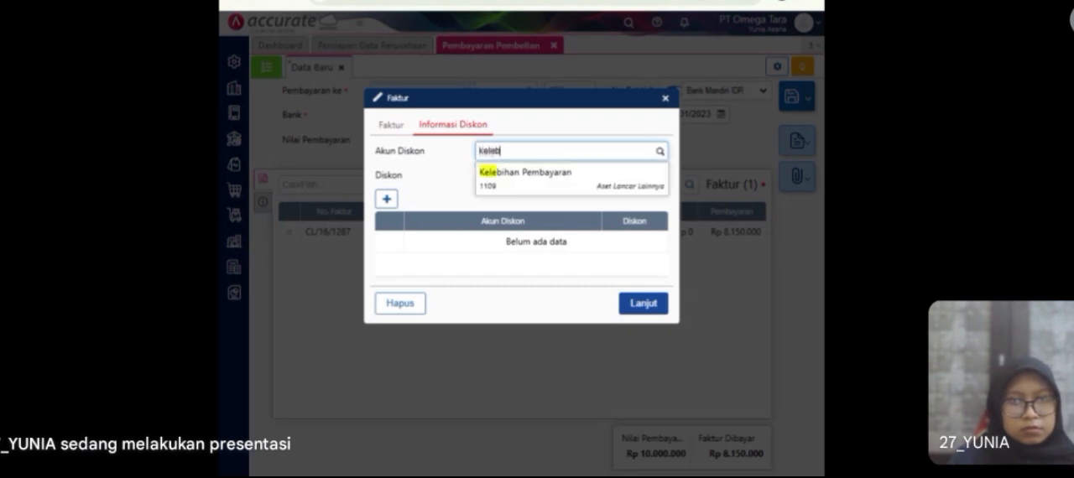
{"action": "left_click", "coordinate": [593, 184]}
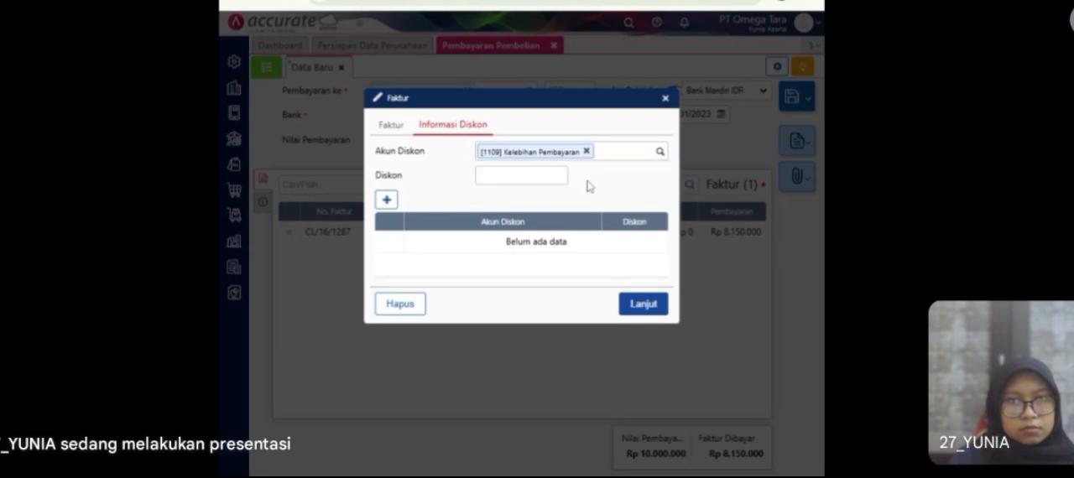
{"action": "left_click", "coordinate": [522, 176]}
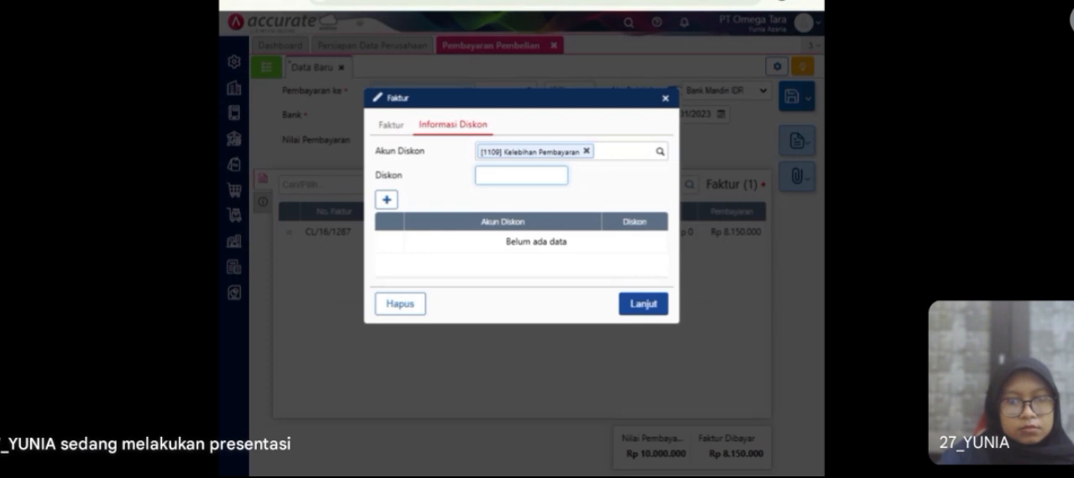
{"action": "type", "text": "-1.85"}
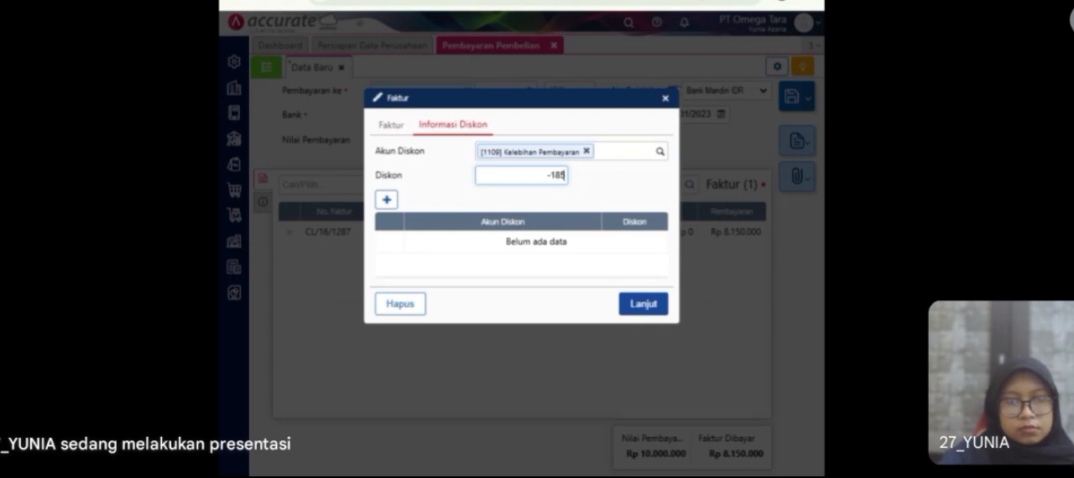
{"action": "type", "text": "0.000"}
{"action": "left_click", "coordinate": [386, 201]}
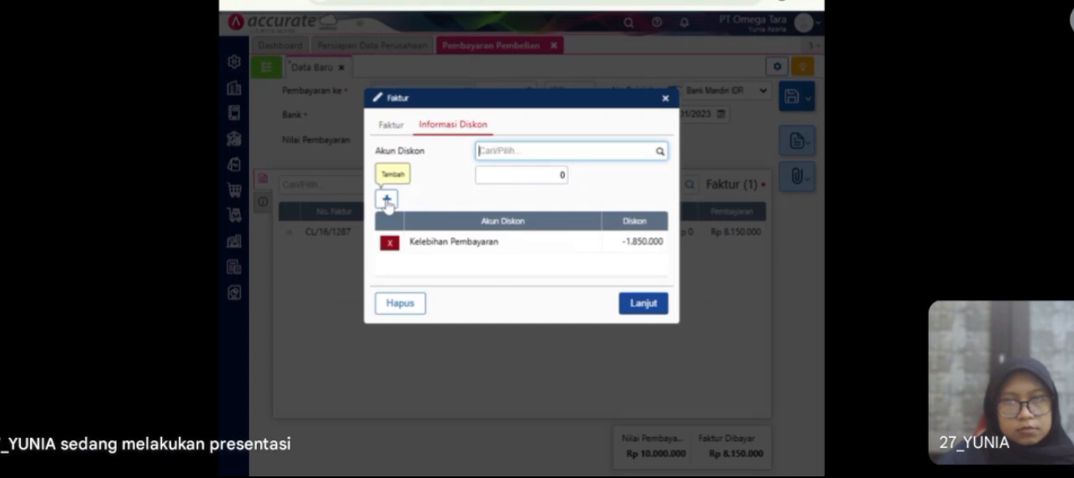
{"action": "left_click", "coordinate": [642, 303]}
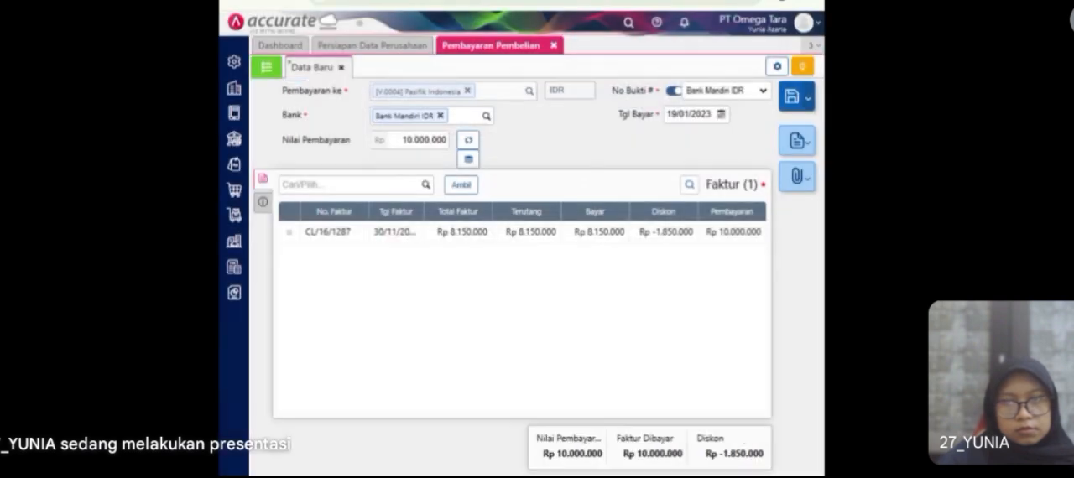
{"action": "left_click", "coordinate": [793, 109]}
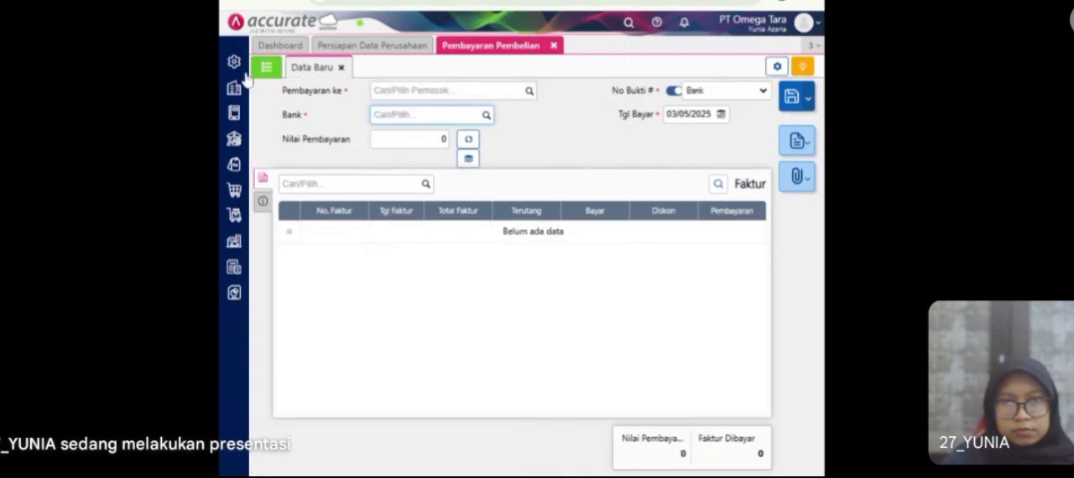
Step: Open the saved Pasifik Indonesia payment of 19/01/2023, review its journal details, and close Pembayaran Pembelian
{"action": "left_click", "coordinate": [269, 67]}
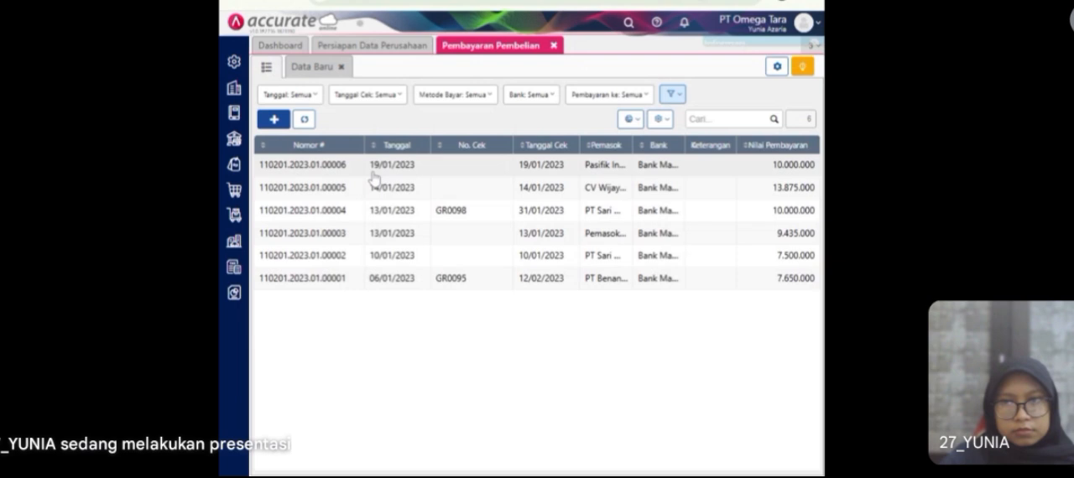
{"action": "left_click", "coordinate": [374, 176]}
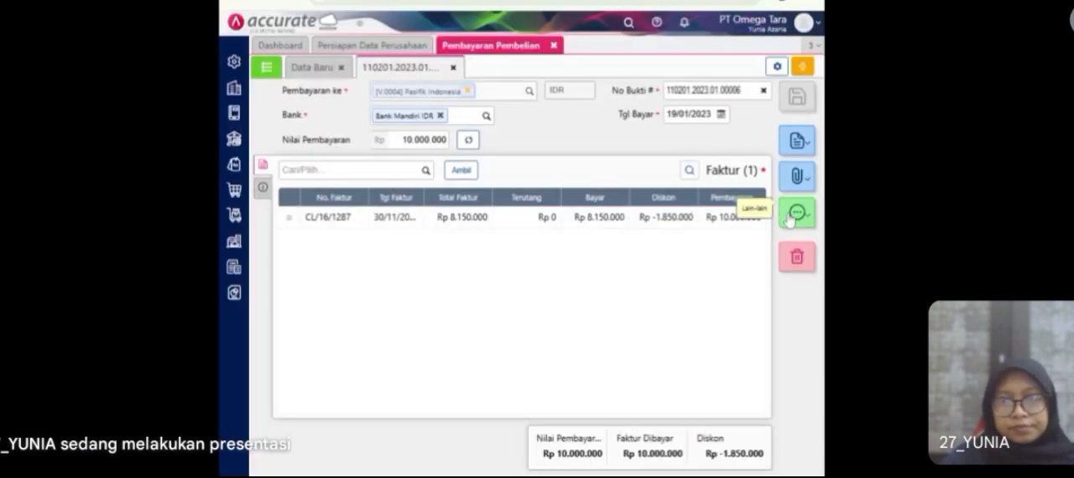
{"action": "left_click", "coordinate": [796, 212]}
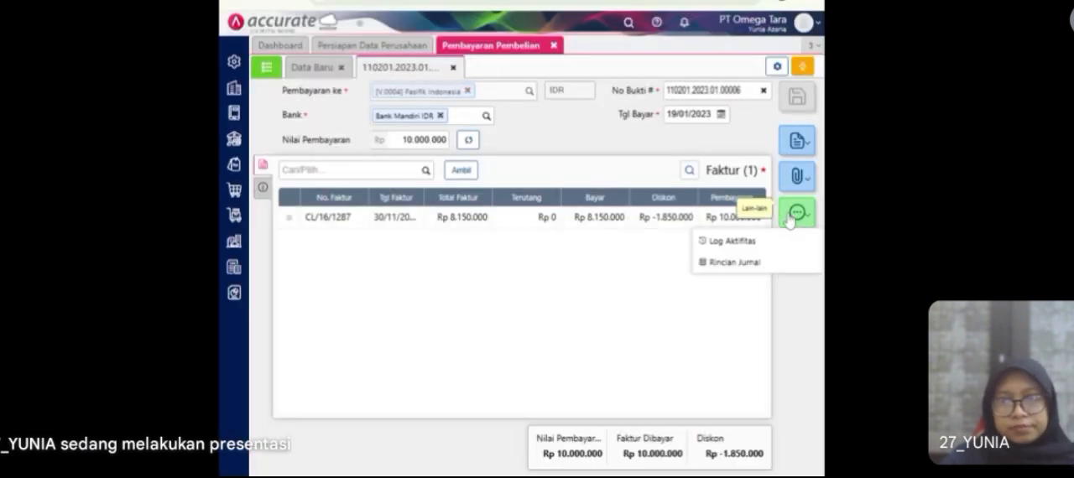
{"action": "left_click", "coordinate": [748, 265]}
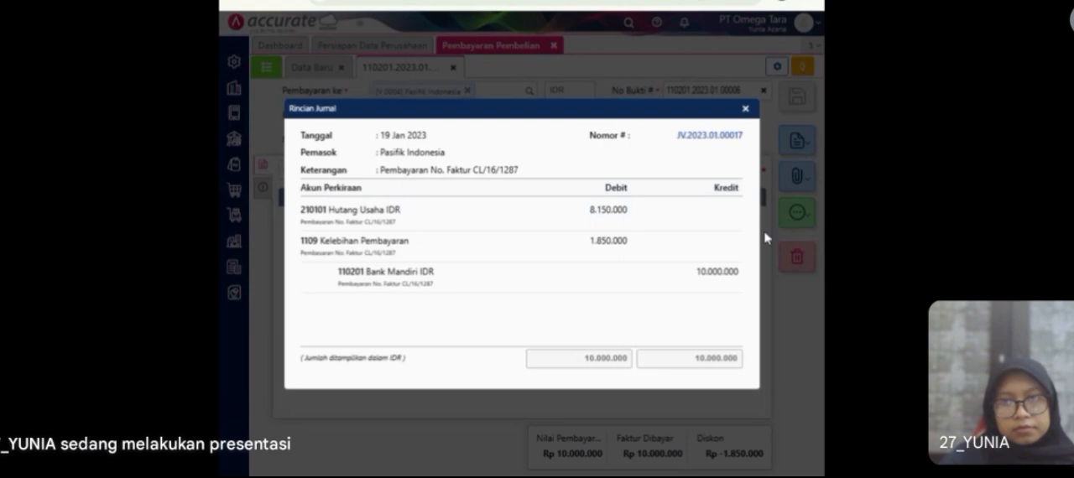
{"action": "left_click", "coordinate": [747, 110]}
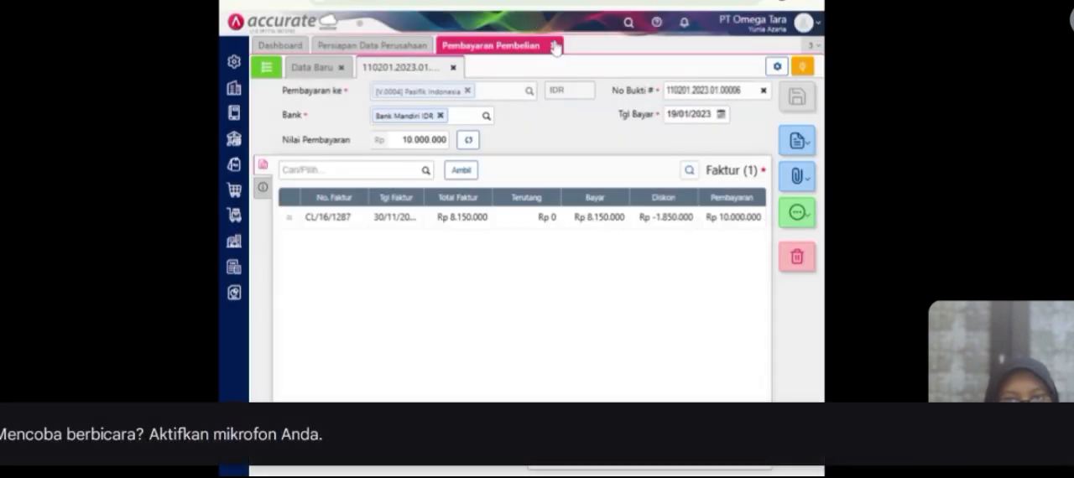
{"action": "left_click", "coordinate": [554, 46]}
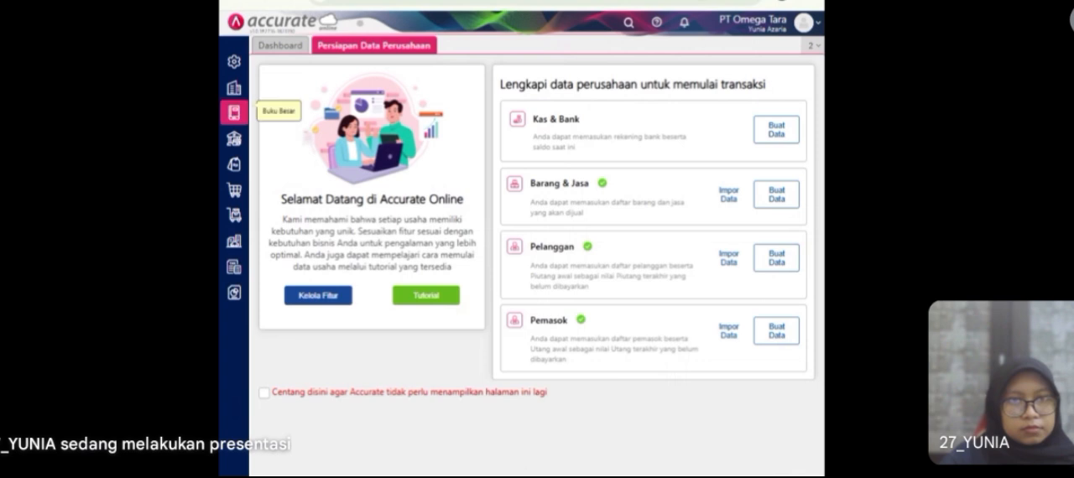
Step: Start a new purchase invoice for supplier Pemasok Umum dated 21/01/2023
{"action": "left_click", "coordinate": [234, 191]}
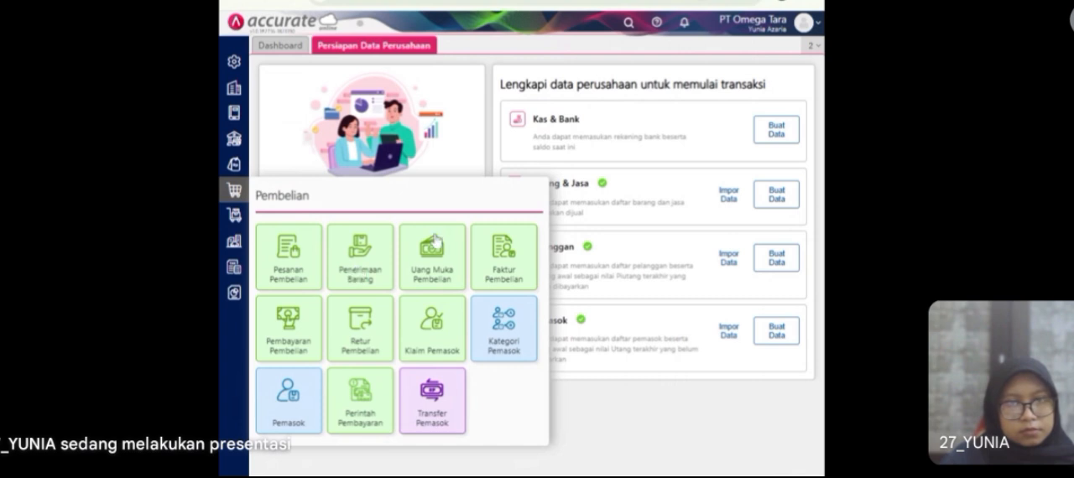
{"action": "left_click", "coordinate": [485, 266]}
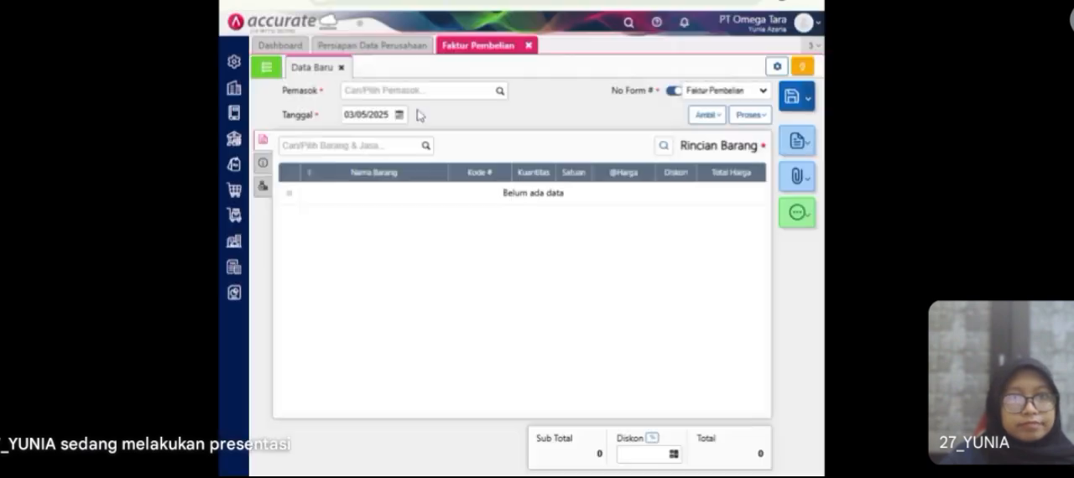
{"action": "left_click", "coordinate": [400, 115]}
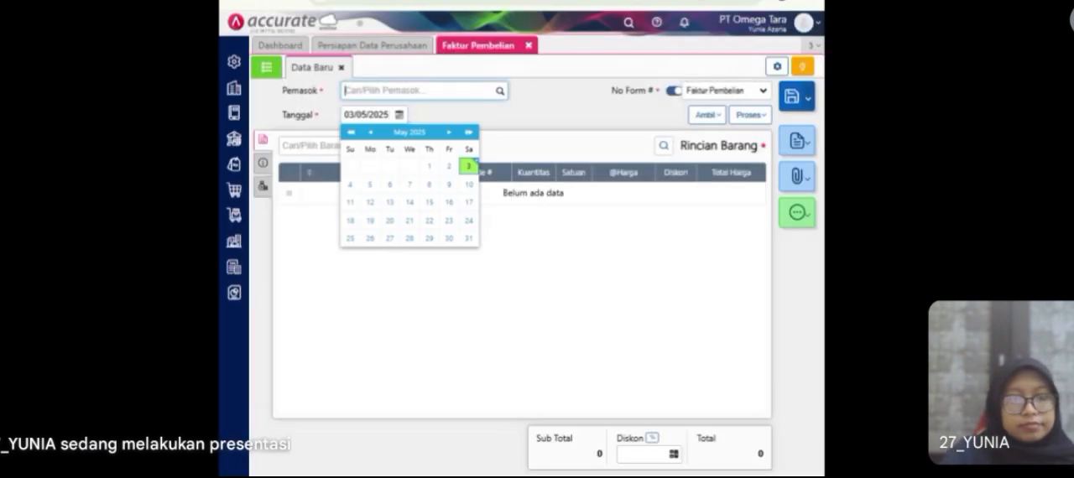
{"action": "left_click", "coordinate": [500, 92]}
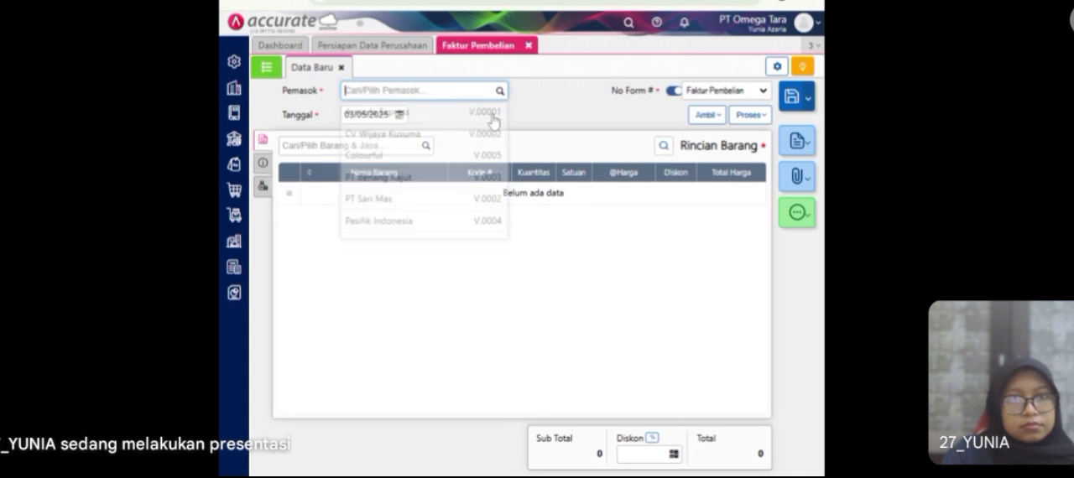
{"action": "scroll", "coordinate": [453, 201], "scroll_direction": "down", "scroll_amount": 2}
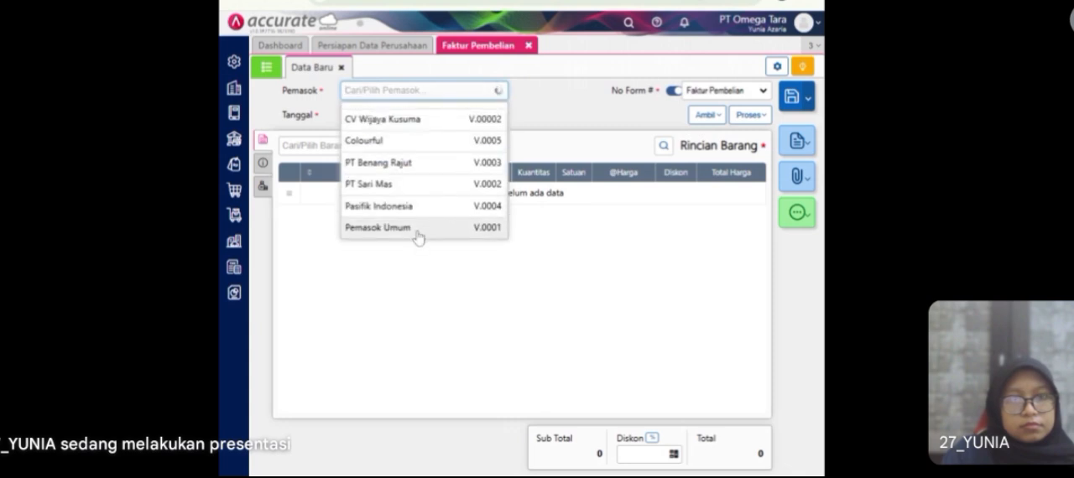
{"action": "left_click", "coordinate": [417, 235]}
{"action": "left_click", "coordinate": [369, 115]}
{"action": "type", "text": "21/"}
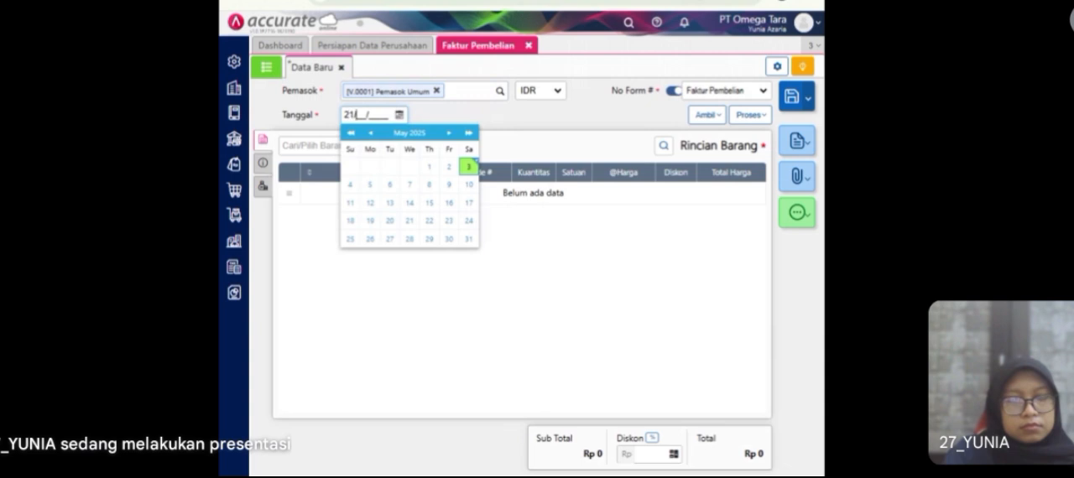
{"action": "type", "text": "01/2023"}
{"action": "left_click", "coordinate": [438, 117]}
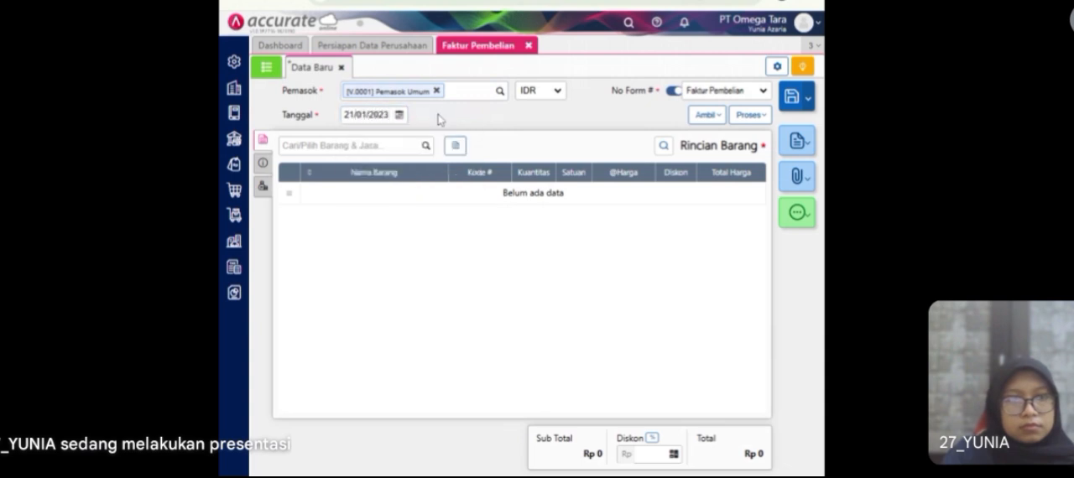
Step: Add 20 PCS of Jeans to the Pemasok Umum purchase invoice and confirm the item line
{"action": "left_click", "coordinate": [426, 149]}
{"action": "scroll", "coordinate": [361, 243], "scroll_direction": "down", "scroll_amount": 1}
{"action": "scroll", "coordinate": [361, 242], "scroll_direction": "down", "scroll_amount": 2}
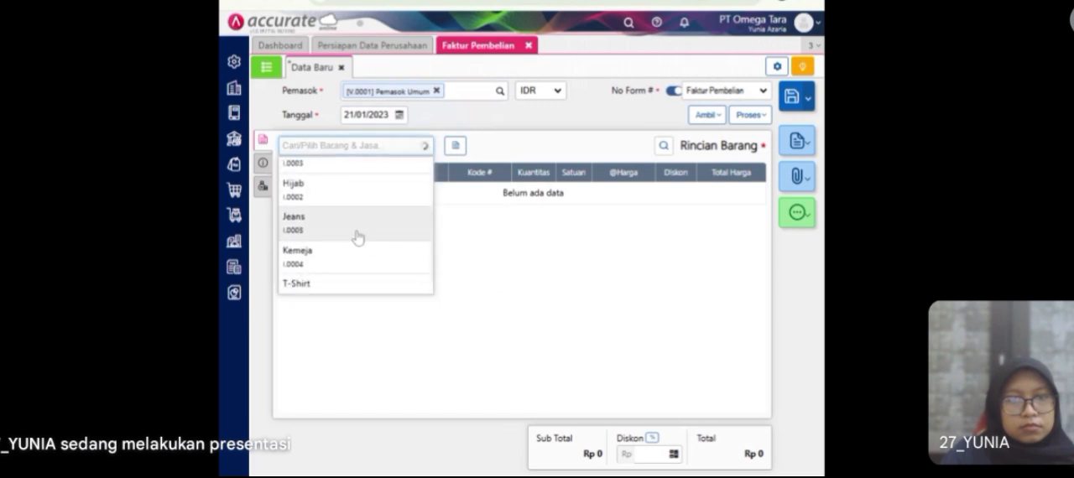
{"action": "left_click", "coordinate": [357, 239]}
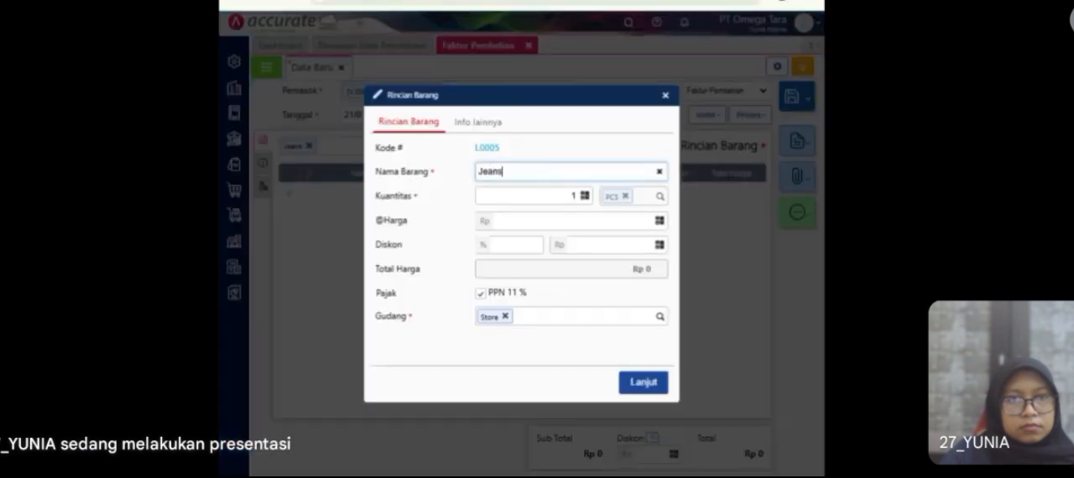
{"action": "type", "text": "20"}
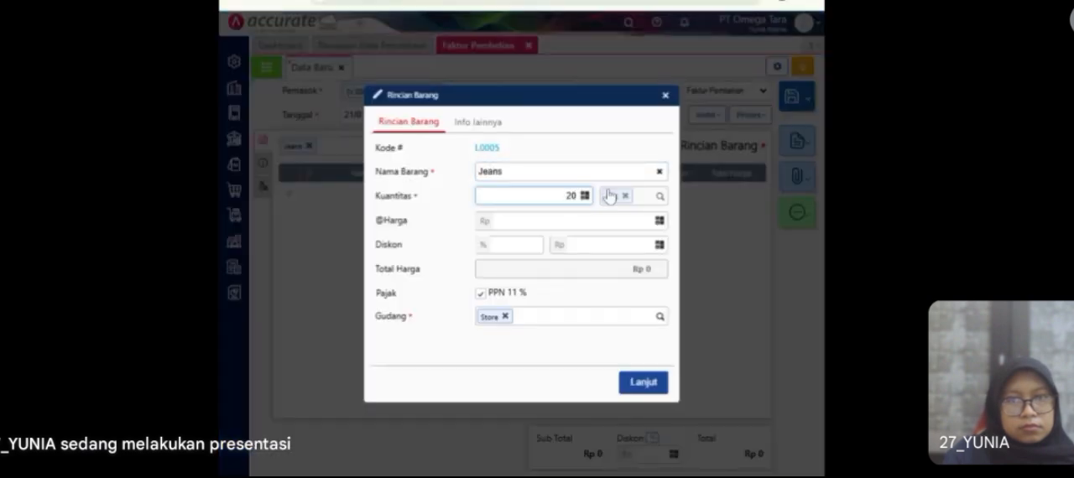
{"action": "left_click", "coordinate": [598, 304]}
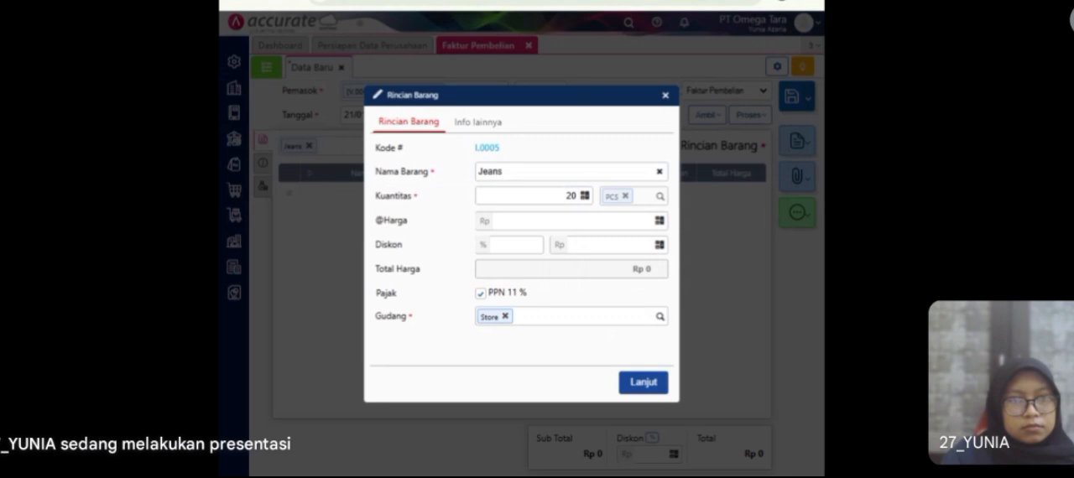
{"action": "left_click", "coordinate": [631, 384]}
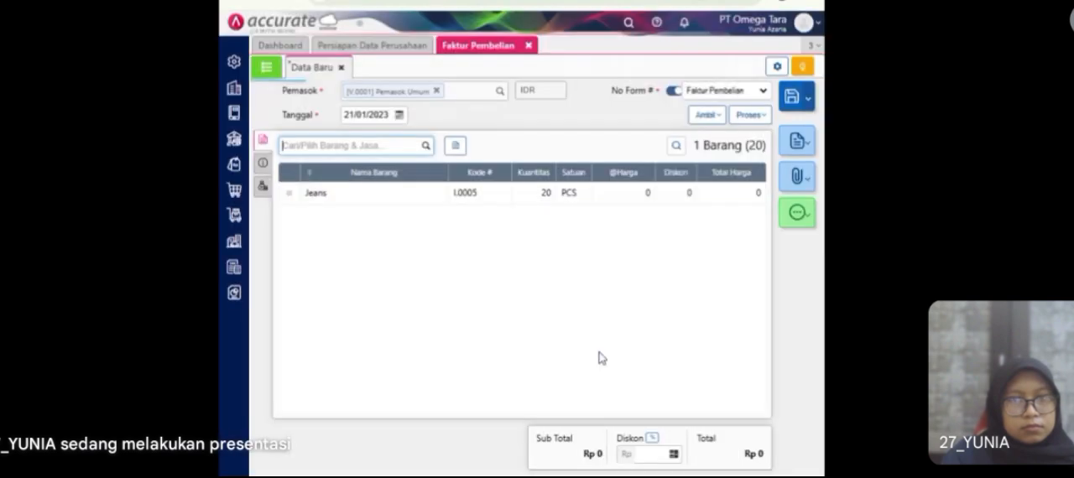
Step: Set the invoice number to 12667 in the invoice's additional information, and return to the item lines
{"action": "left_click", "coordinate": [263, 163]}
{"action": "left_click", "coordinate": [363, 175]}
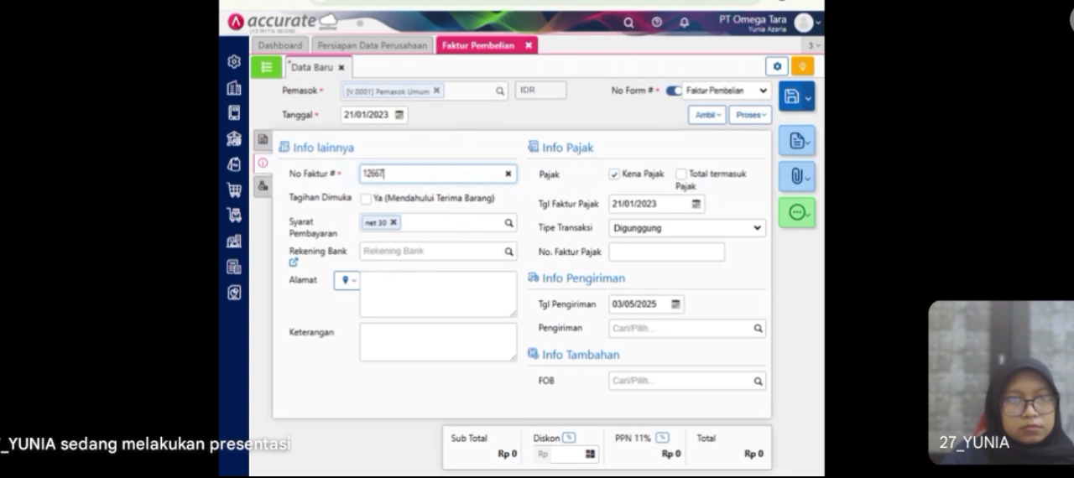
{"action": "left_click", "coordinate": [264, 139]}
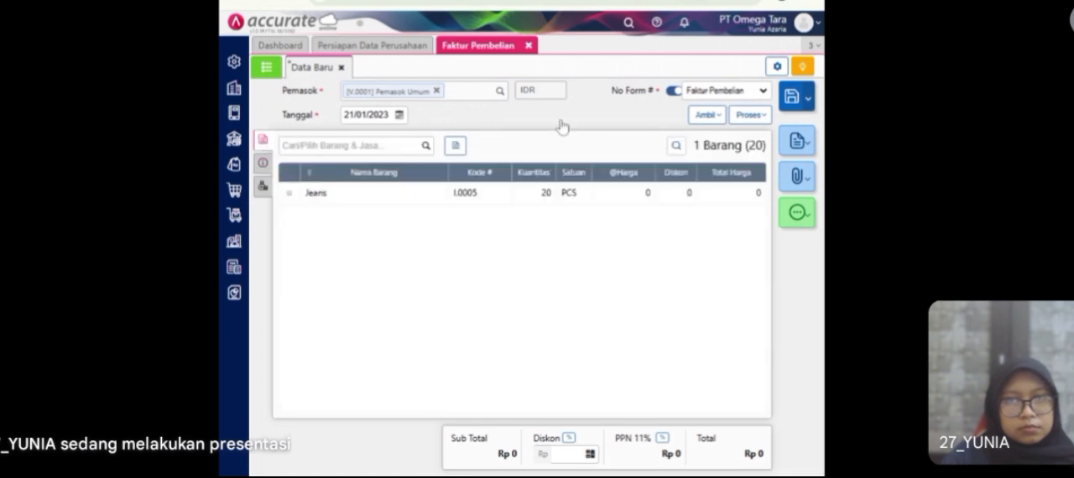
{"action": "left_click", "coordinate": [744, 122]}
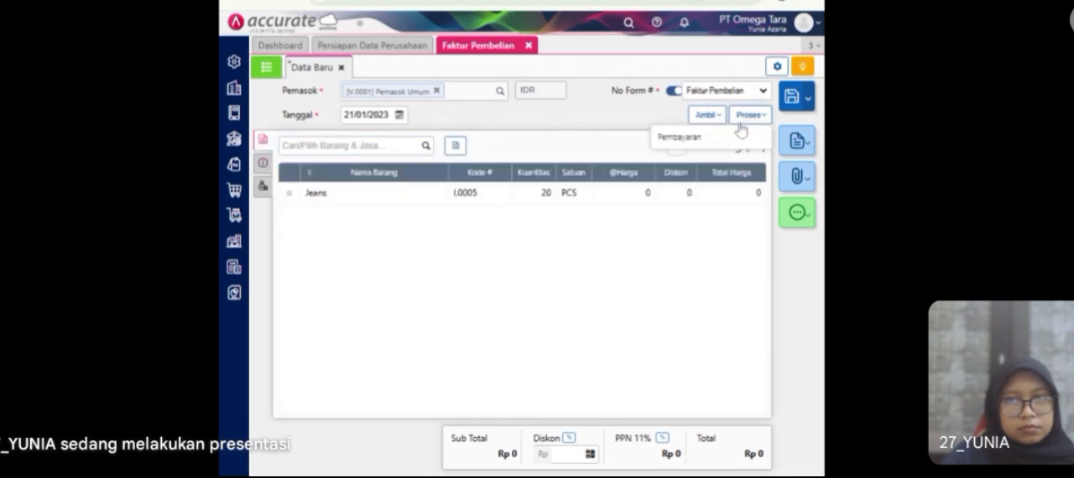
{"action": "left_click", "coordinate": [263, 165]}
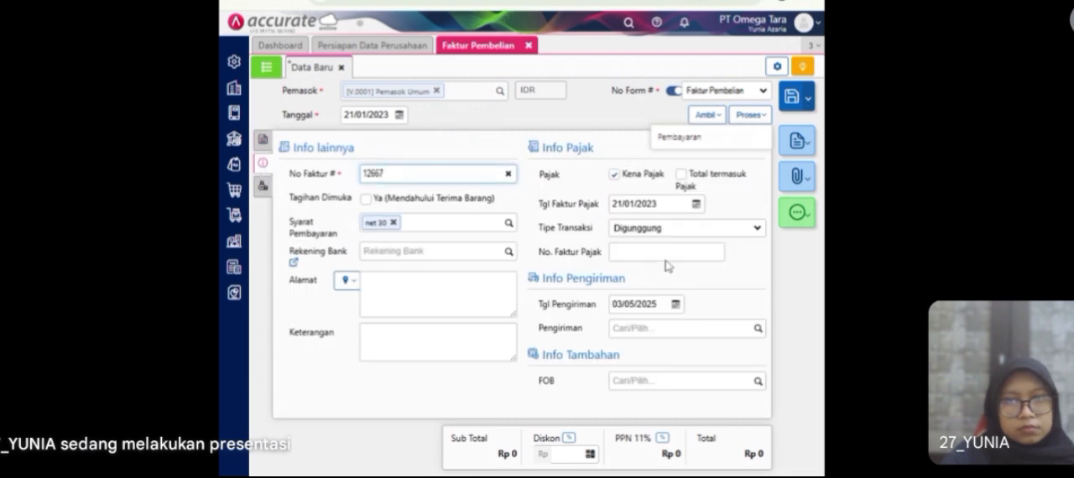
{"action": "left_click", "coordinate": [736, 145]}
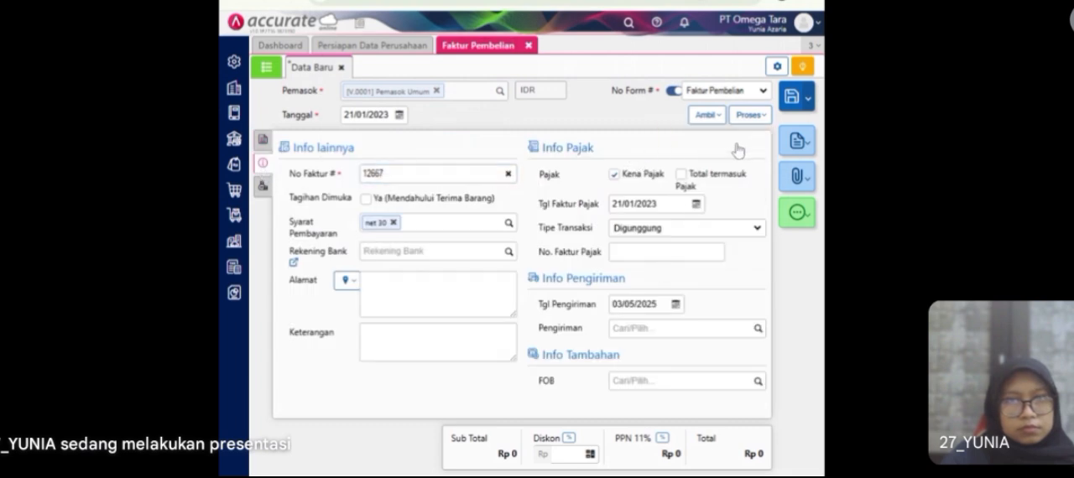
Step: Open the saved Pemasok Umum invoice of 21/01/2023 and start a purchase payment from it
{"action": "left_click", "coordinate": [502, 92]}
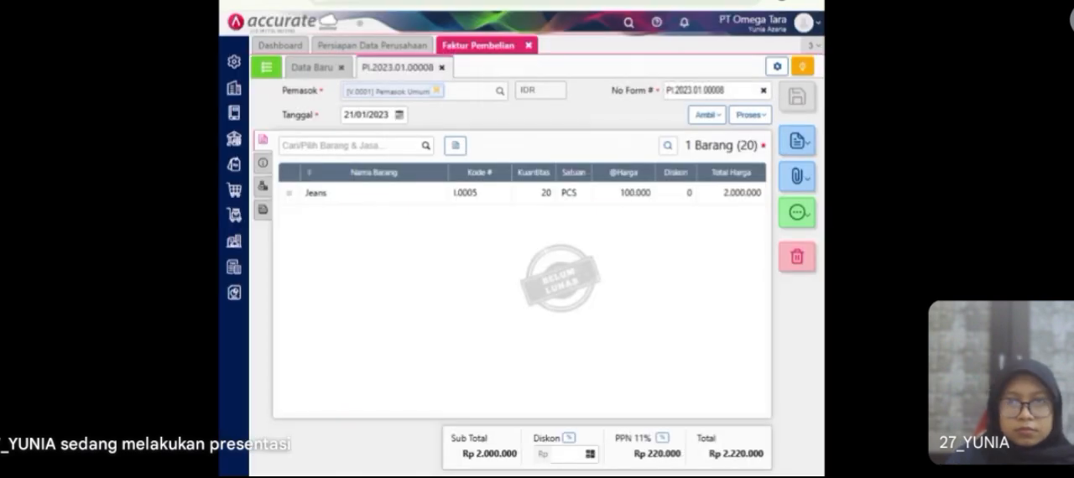
{"action": "left_click", "coordinate": [753, 120]}
{"action": "left_click", "coordinate": [707, 144]}
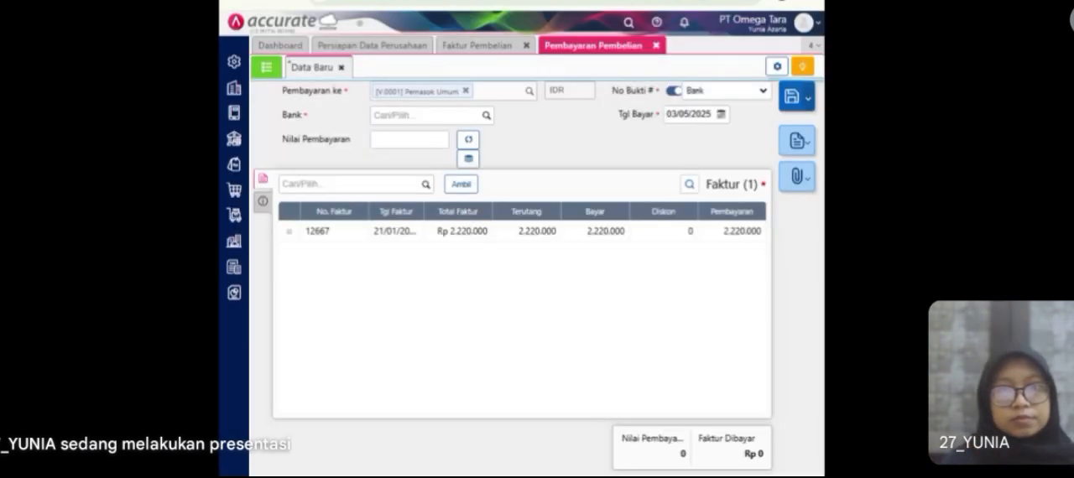
Step: Pay from Bank Mandiri IDR with payment date 21/01/2023, and calculate the payment value from the invoice
{"action": "left_click", "coordinate": [486, 115]}
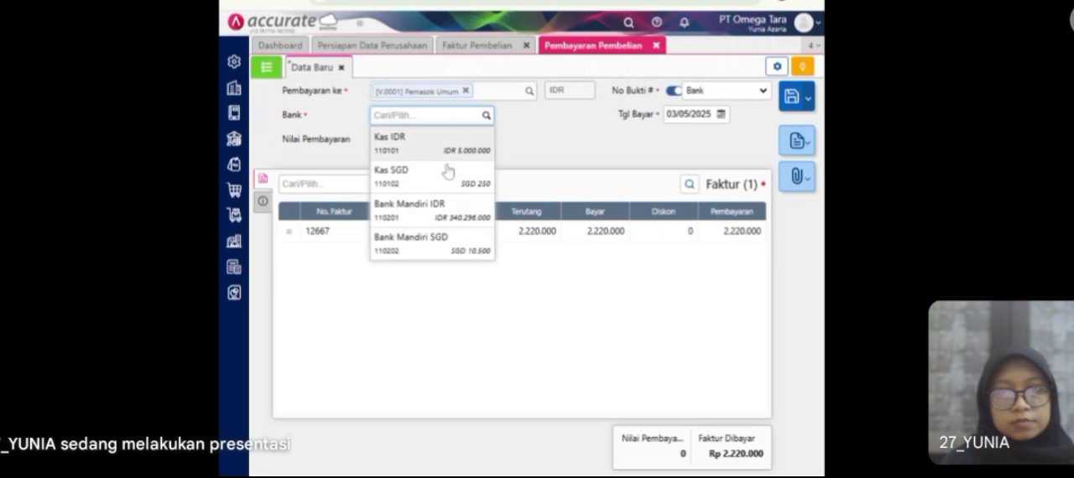
{"action": "left_click", "coordinate": [415, 220]}
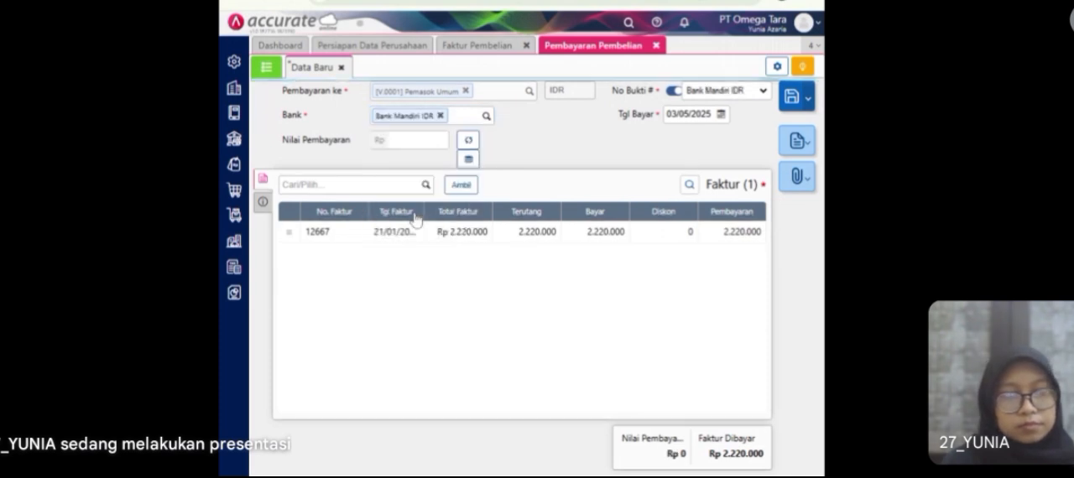
{"action": "left_click", "coordinate": [704, 114]}
{"action": "type", "text": "321012"}
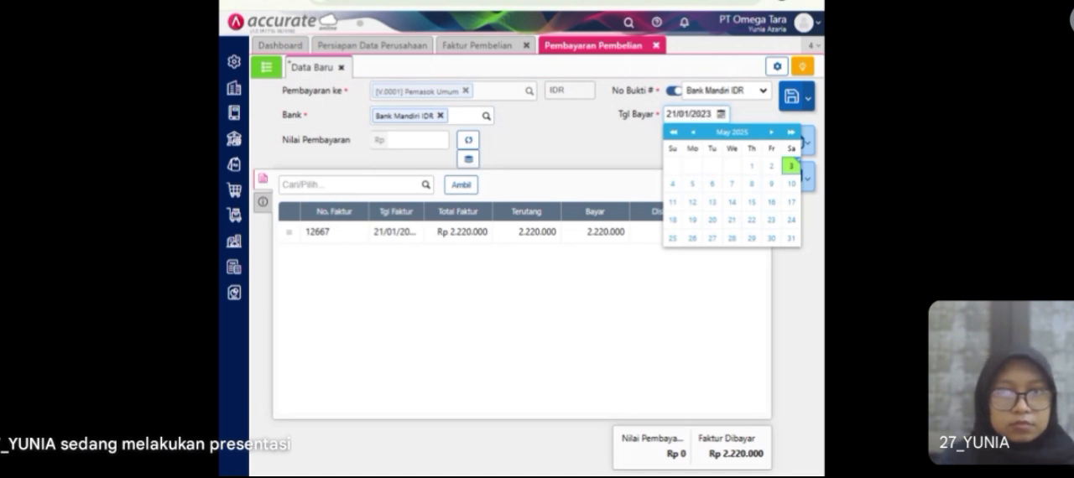
{"action": "left_click", "coordinate": [621, 153]}
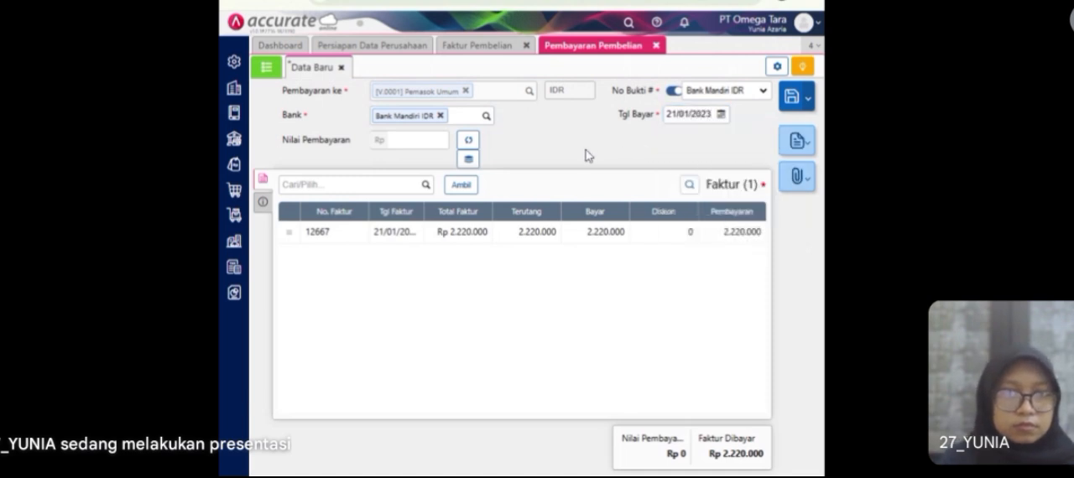
{"action": "left_click", "coordinate": [469, 140]}
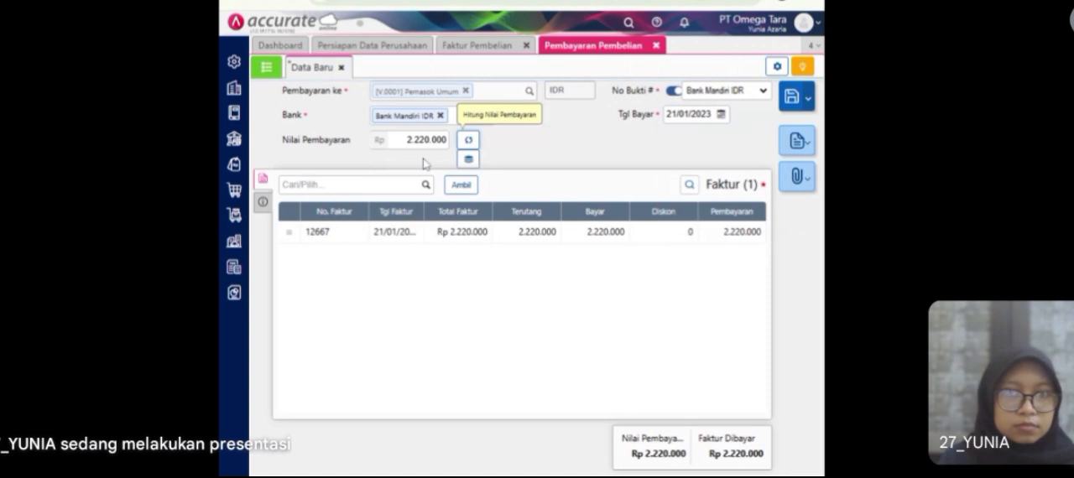
Step: Set the payment method to Transfer Bank and save the Pemasok Umum payment
{"action": "left_click", "coordinate": [263, 202]}
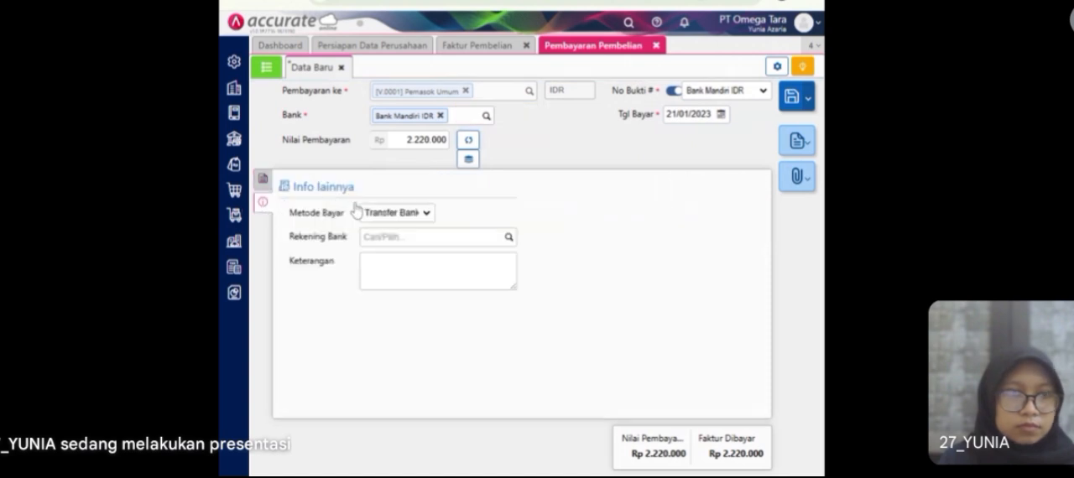
{"action": "left_click", "coordinate": [405, 216]}
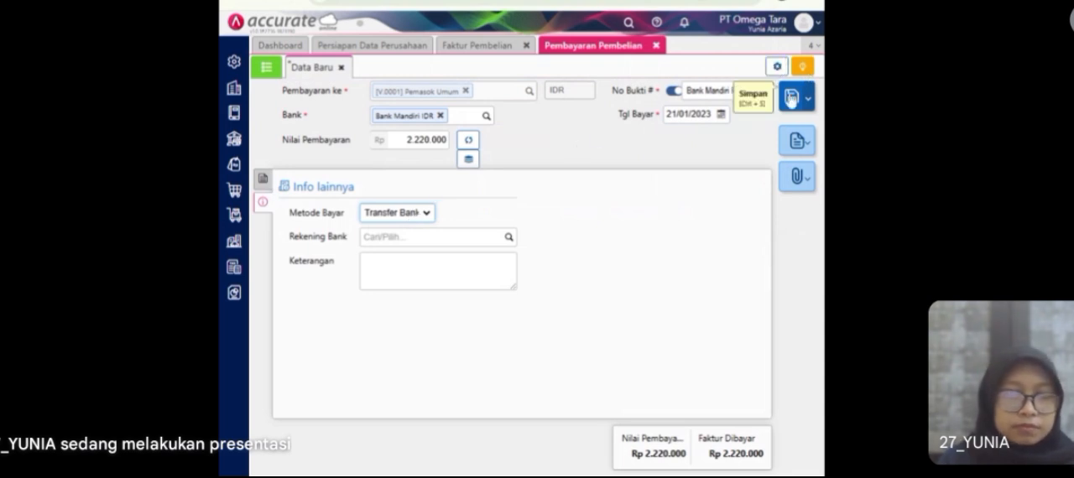
{"action": "left_click", "coordinate": [791, 100]}
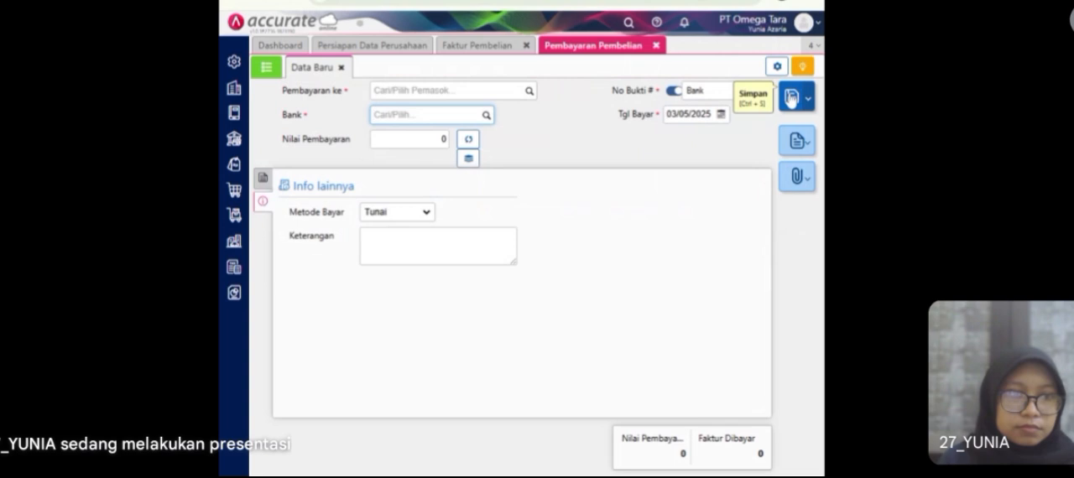